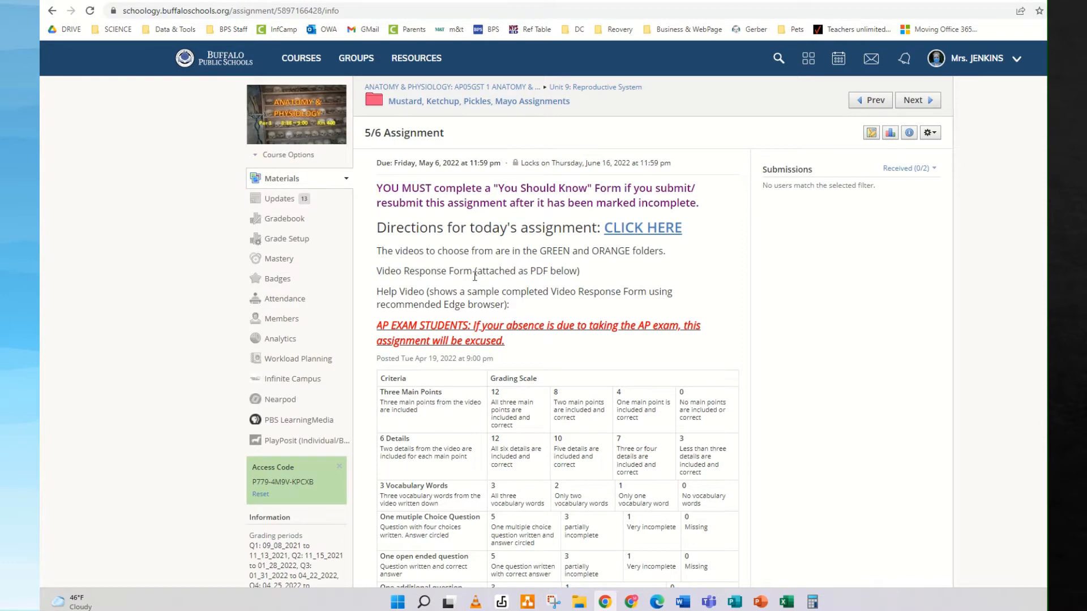
Step: Preview the attached Video Response Form and return to the 5/6 Assignment page
scroll(467, 273, down, 2)
scroll(467, 272, down, 2)
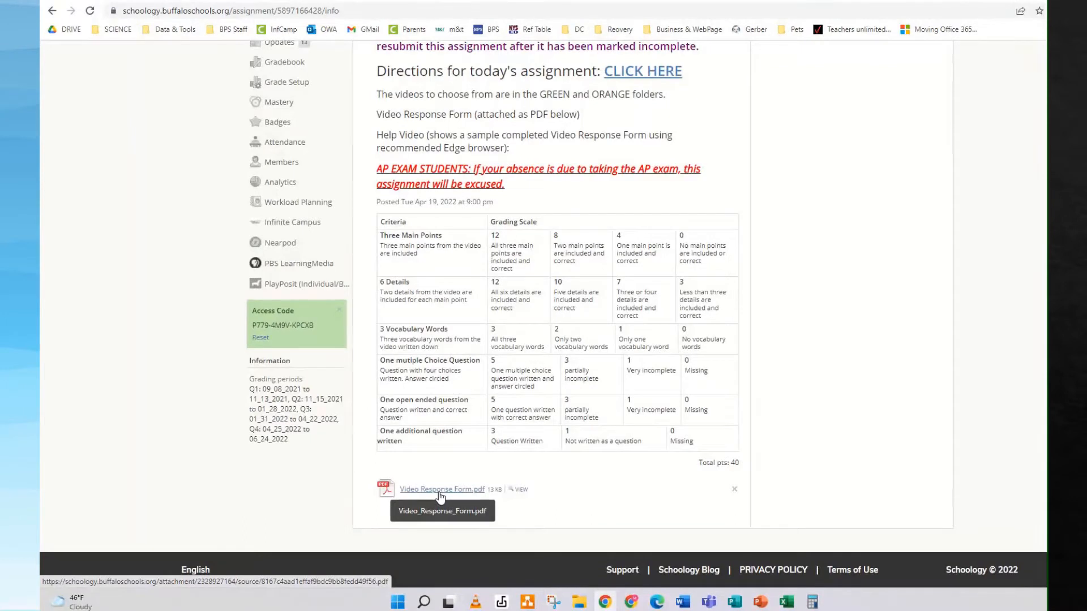
click(521, 490)
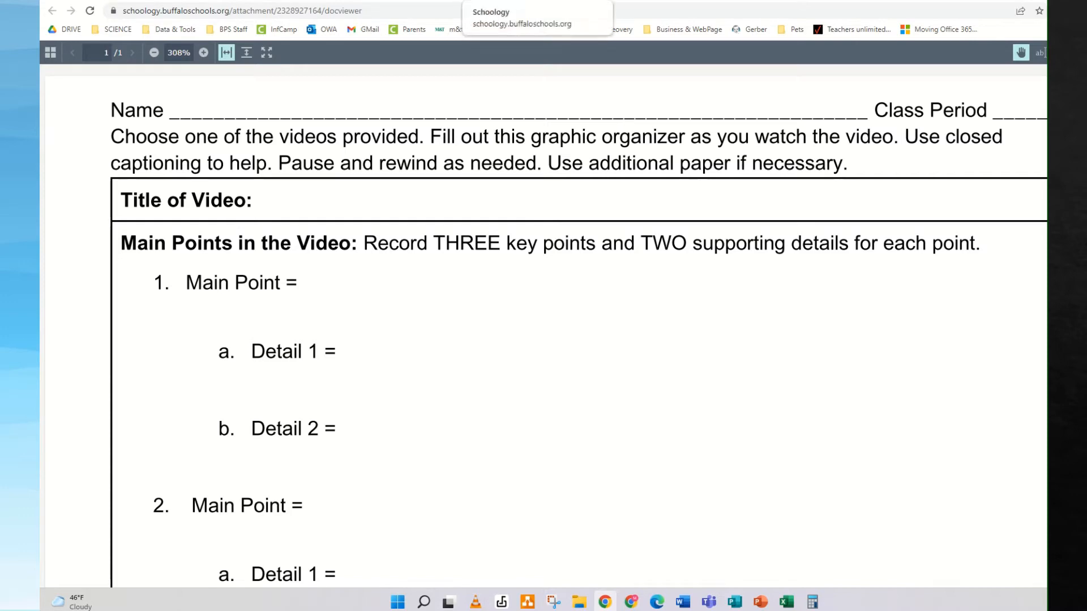
click(595, 1)
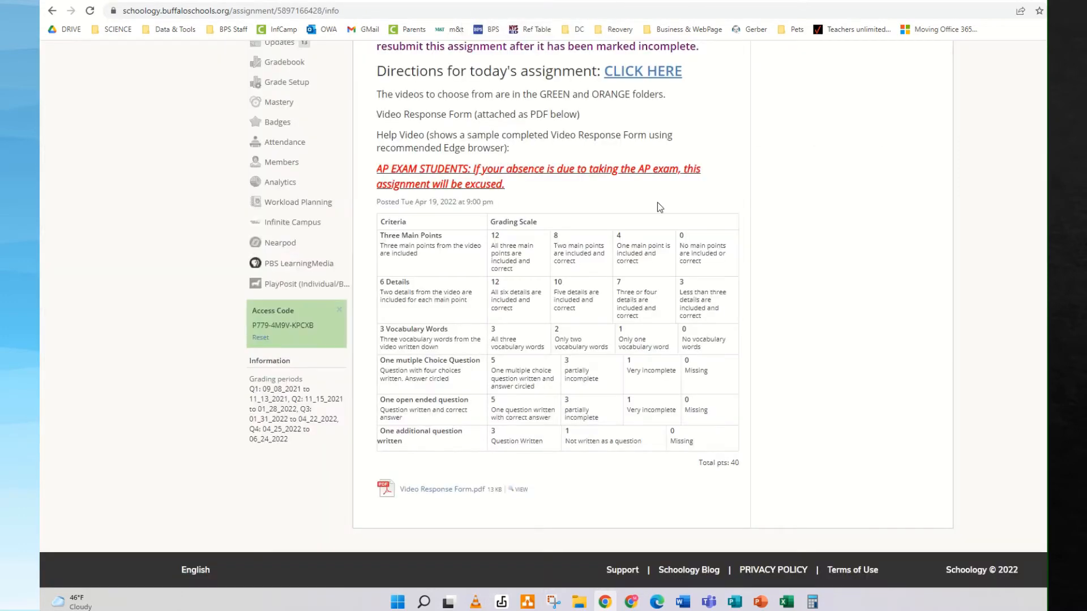
Step: Download Video Response Form.pdf from the assignment and select it in the computer's Downloads folder
click(457, 490)
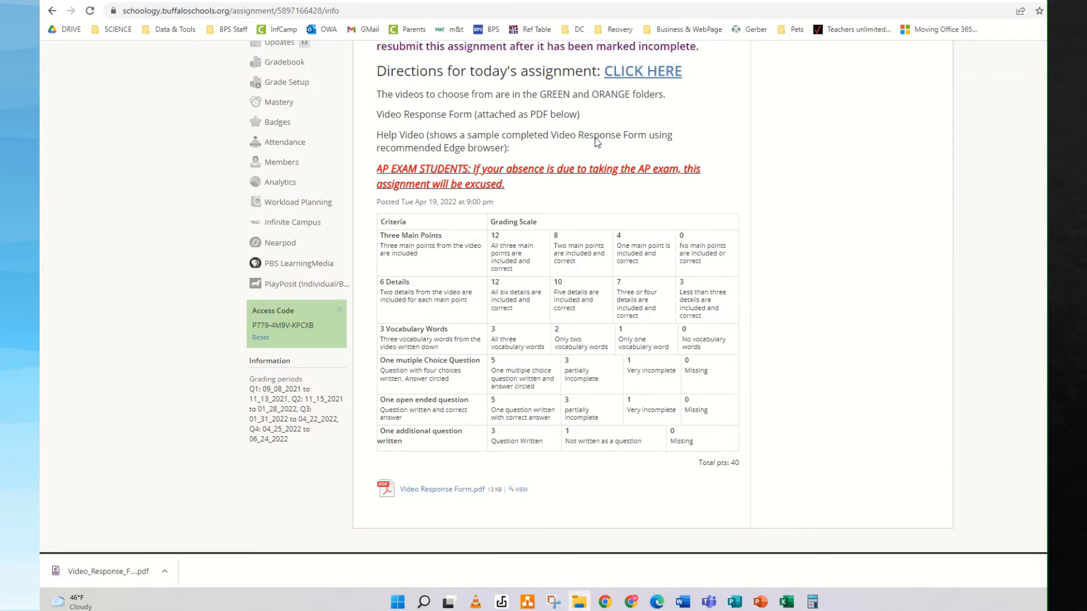
drag(40, 68, 777, 89)
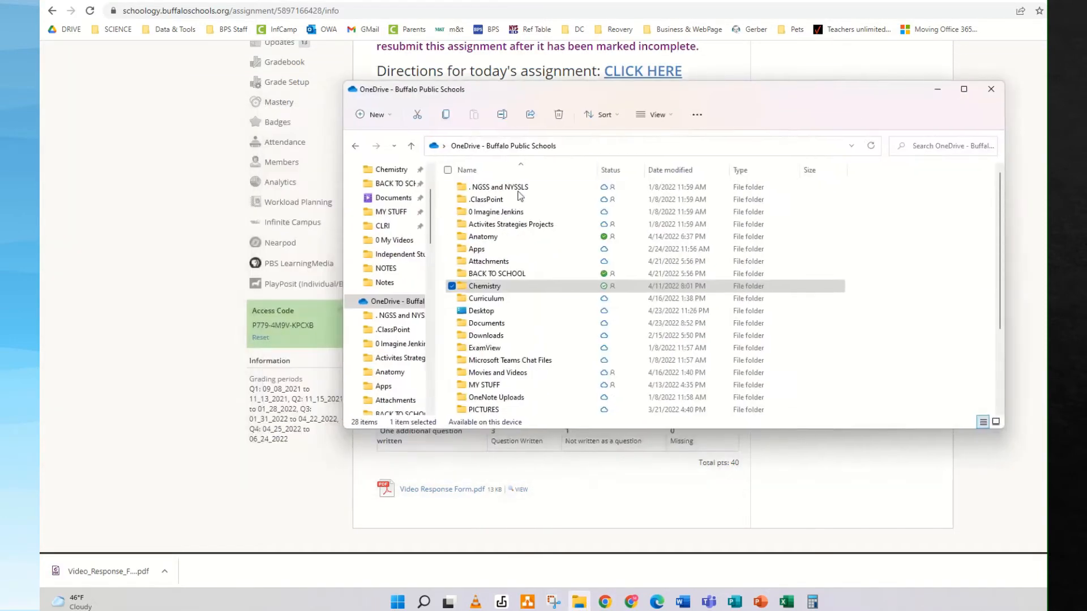
scroll(363, 231, up, 2)
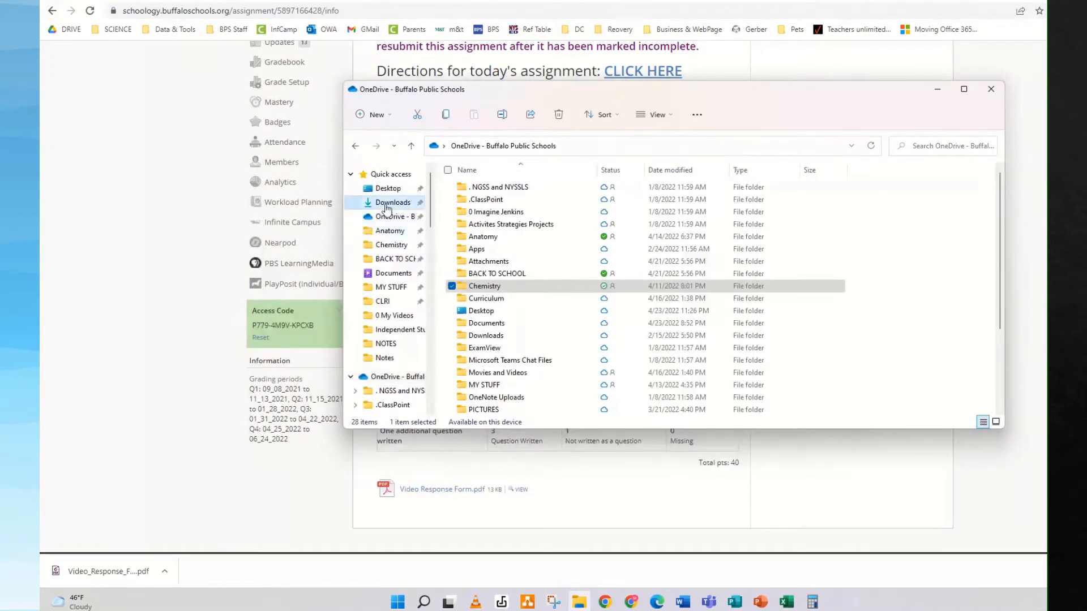
click(375, 202)
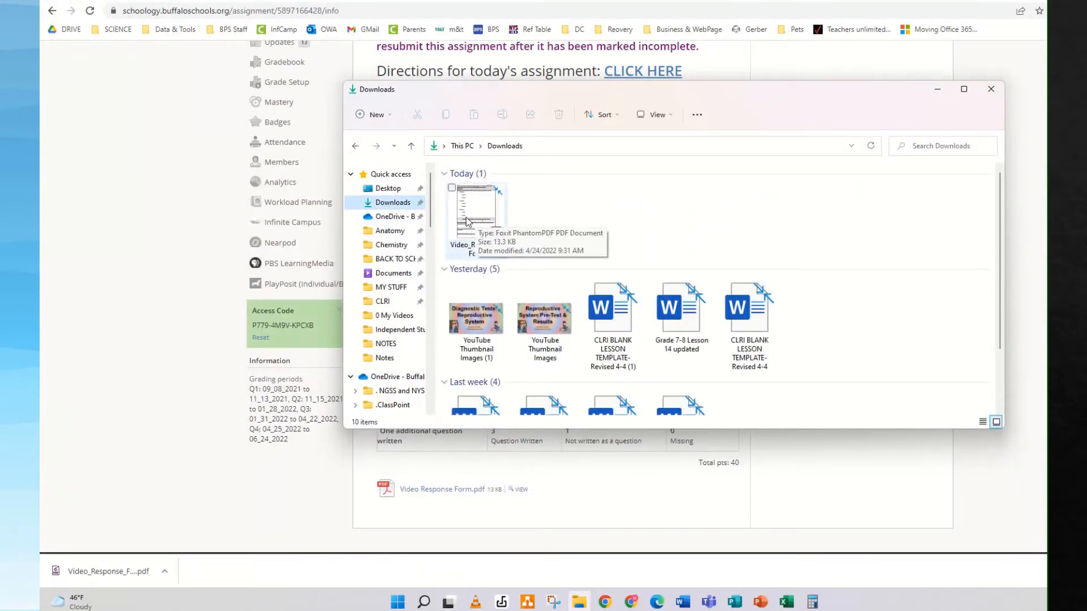
click(467, 222)
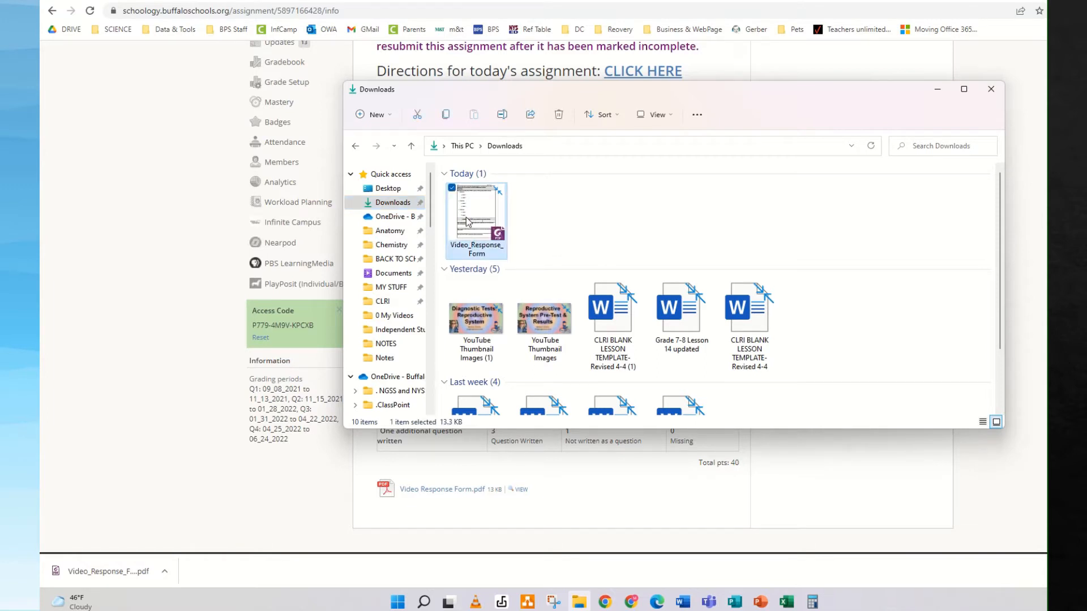
right_click(466, 221)
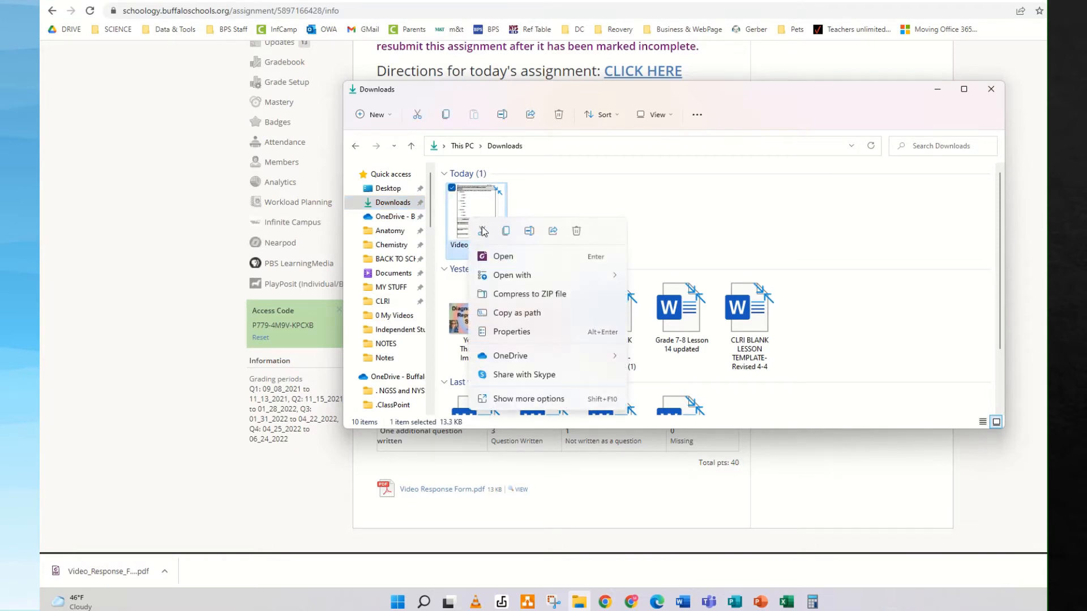
mouse_move(518, 280)
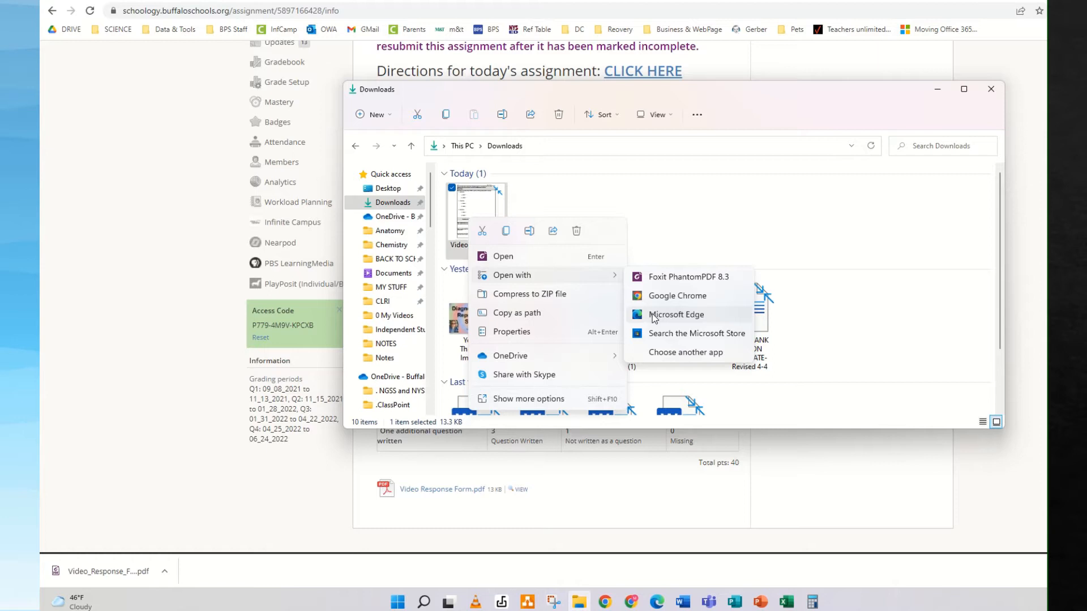
click(1027, 121)
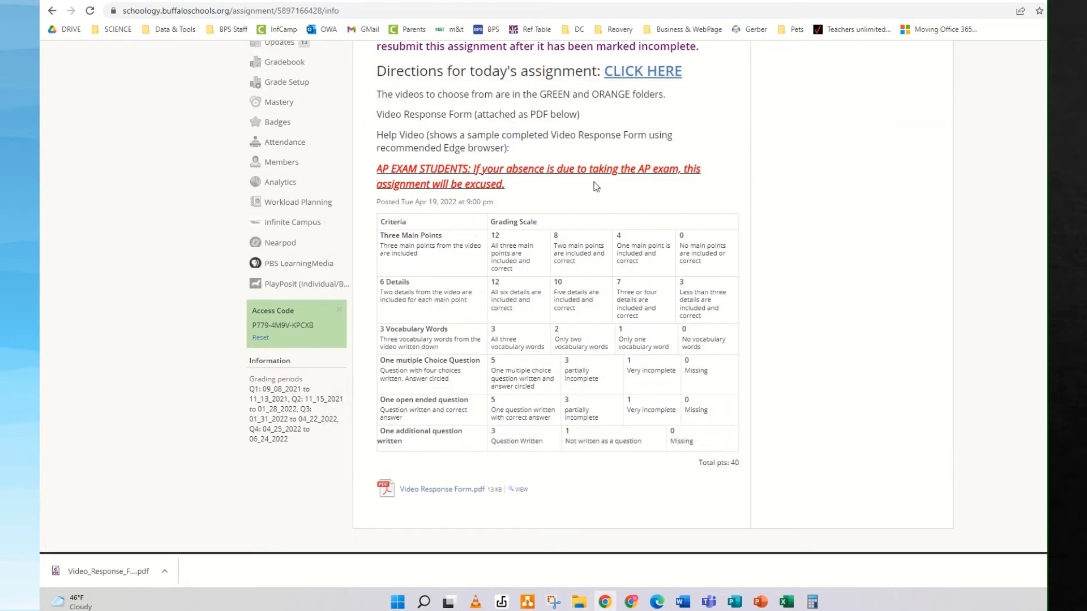
scroll(592, 201, up, 1)
scroll(588, 238, down, 2)
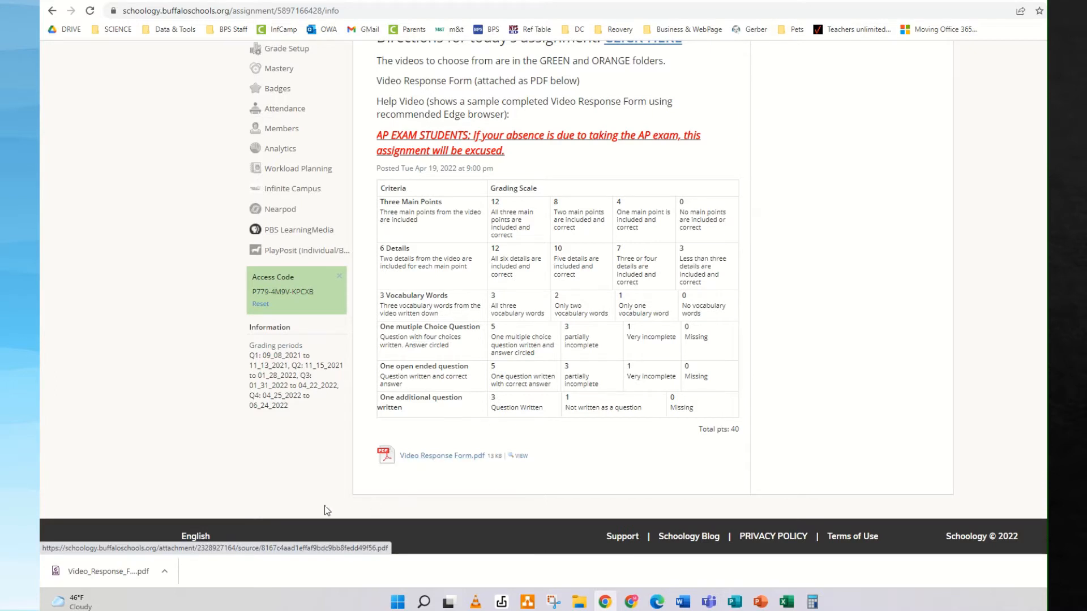
right_click(111, 582)
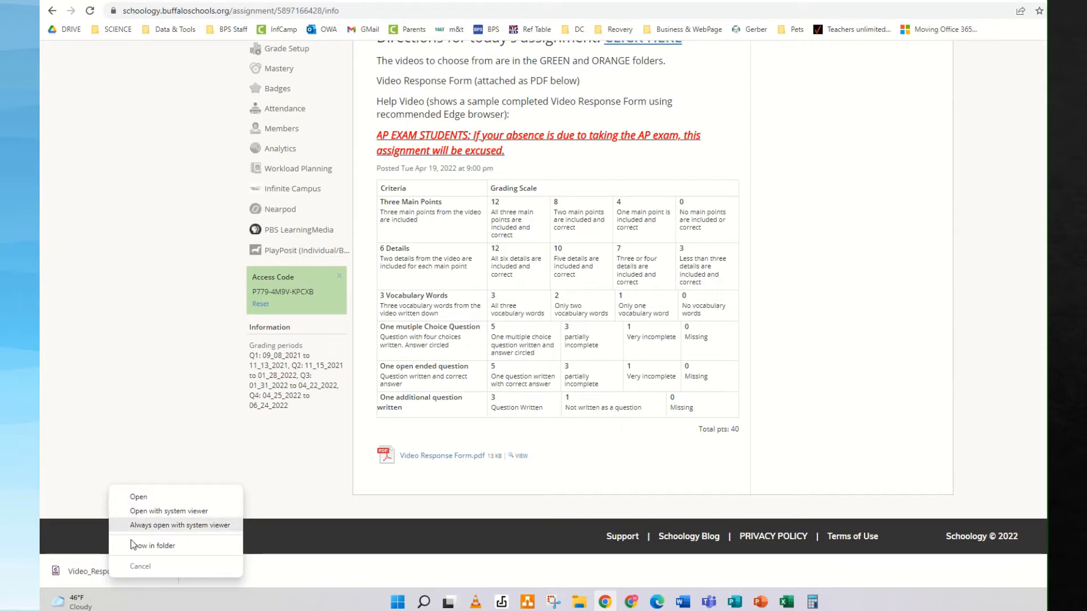
Step: Open the downloaded Video_Response_Form from the Downloads folder with Microsoft Edge and maximize its window
click(577, 604)
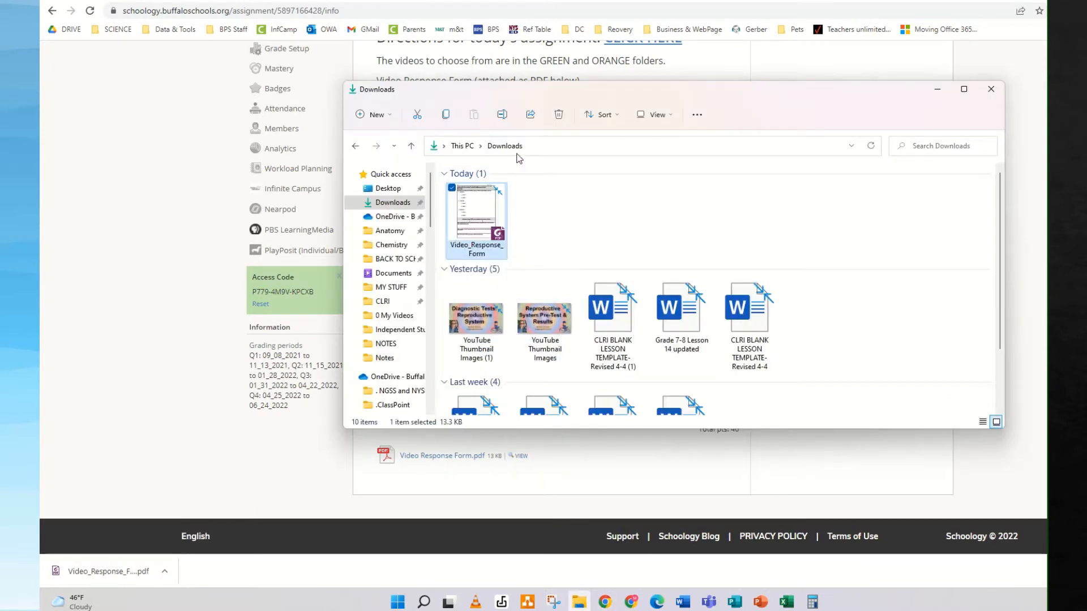
right_click(476, 218)
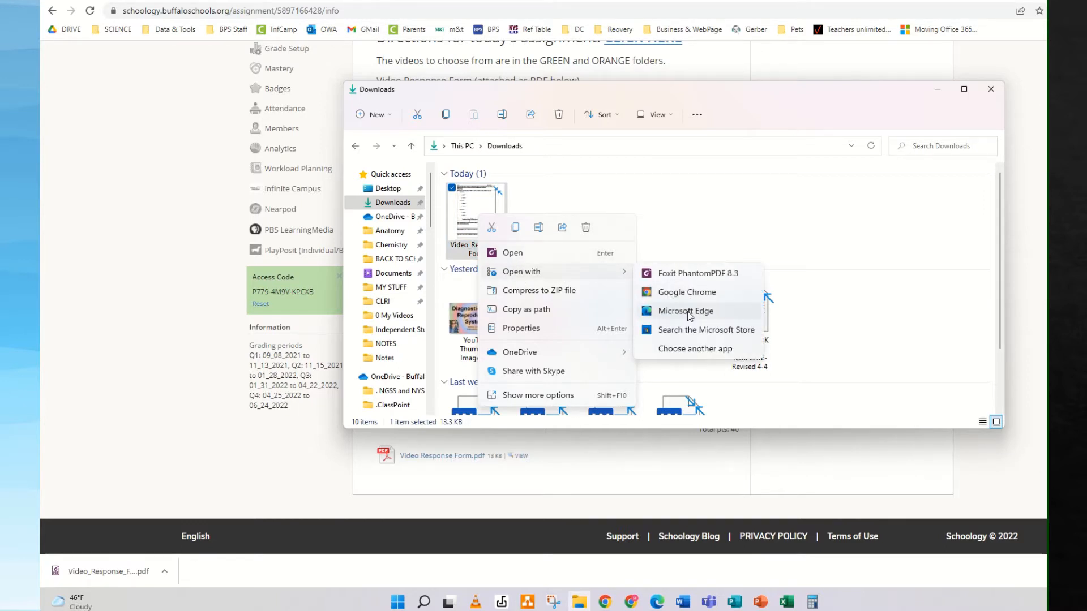
click(686, 312)
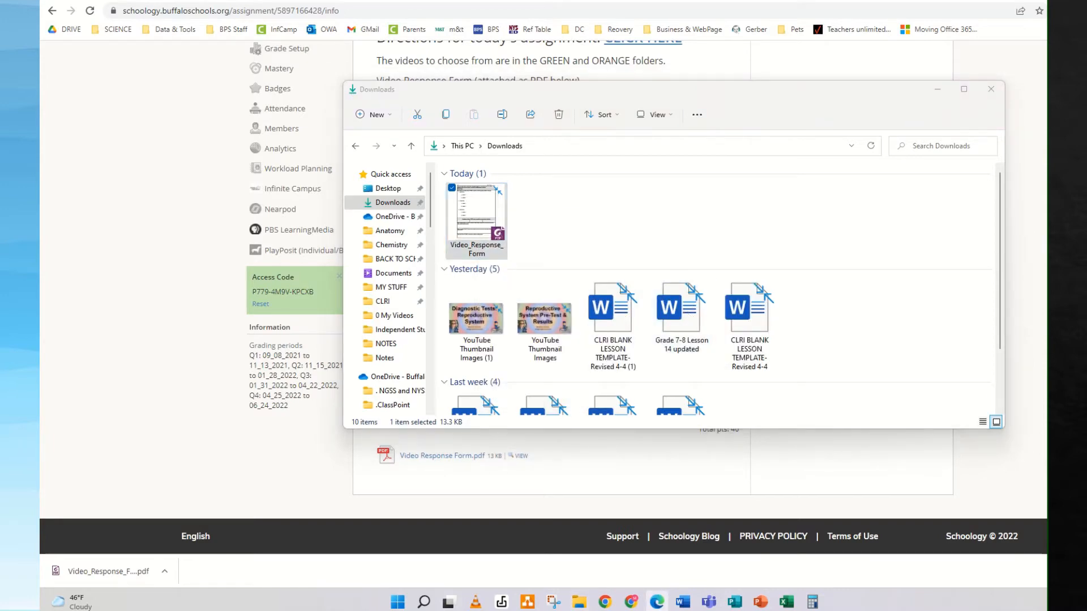
drag(463, 180, 506, 25)
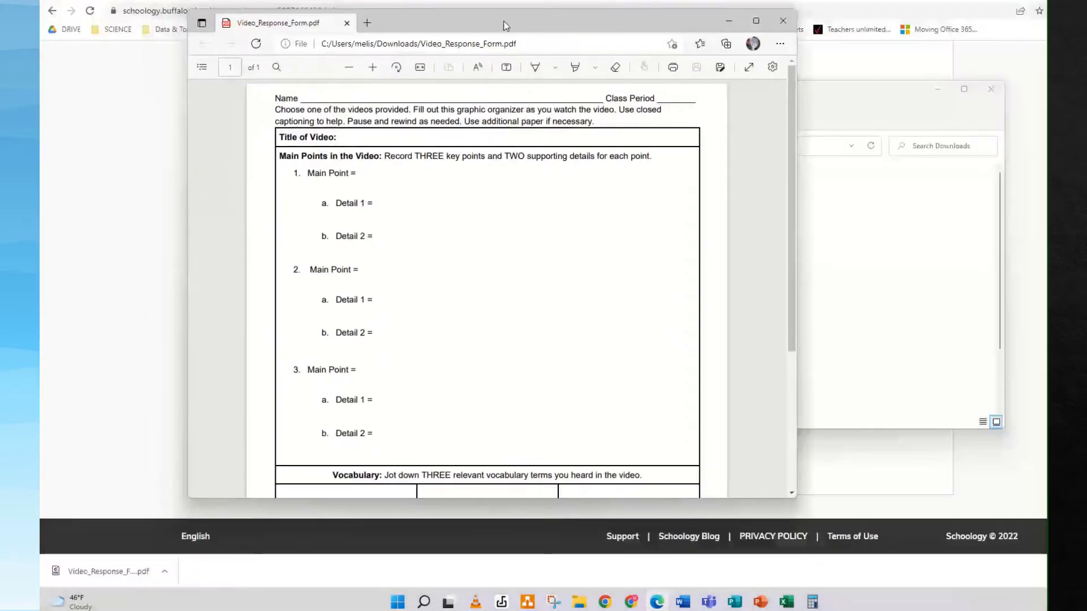
click(762, 25)
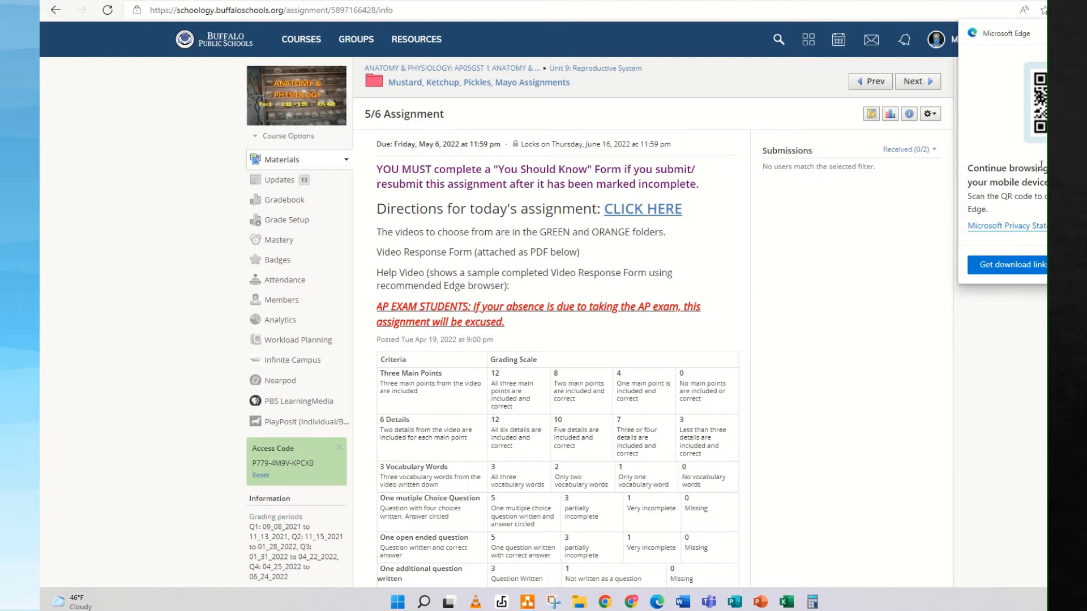
Step: Dismiss the QR code popup, then preview the attached Video Response Form in Edge and return to the assignment page
key(Escape)
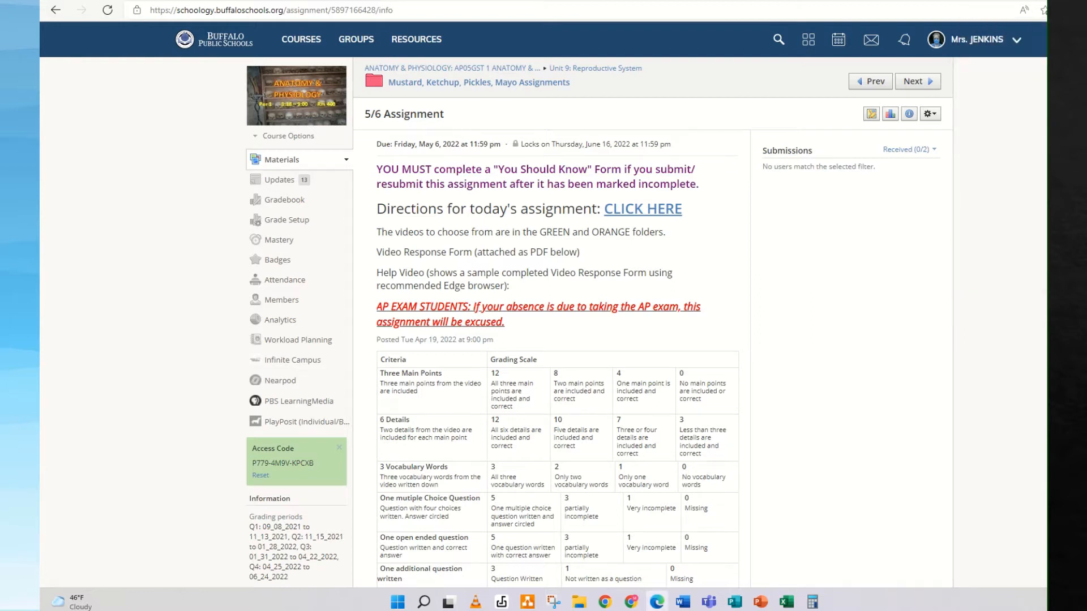
scroll(841, 308, down, 3)
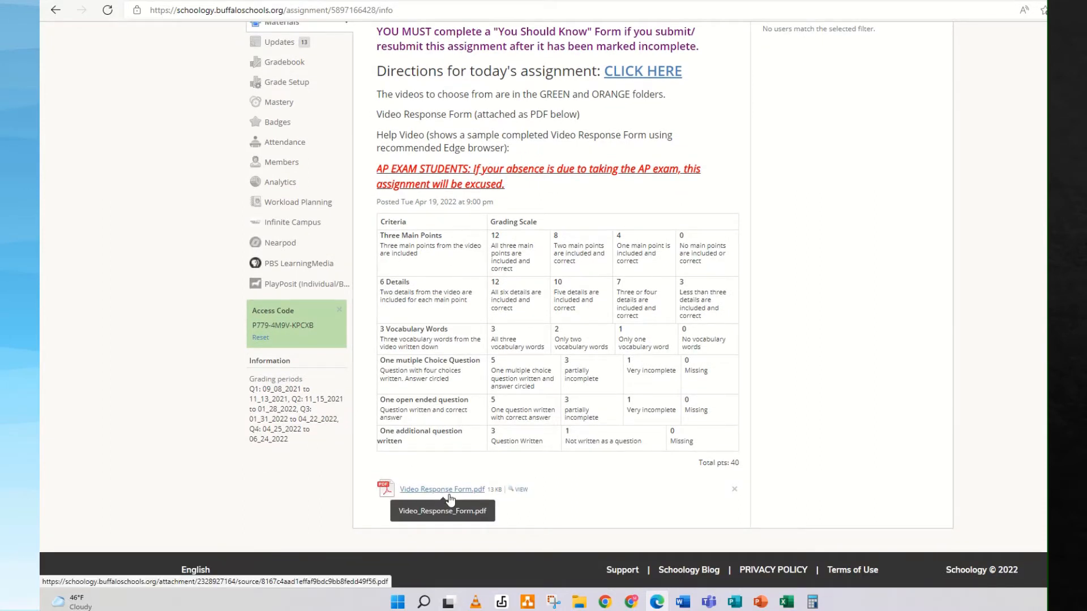
click(521, 490)
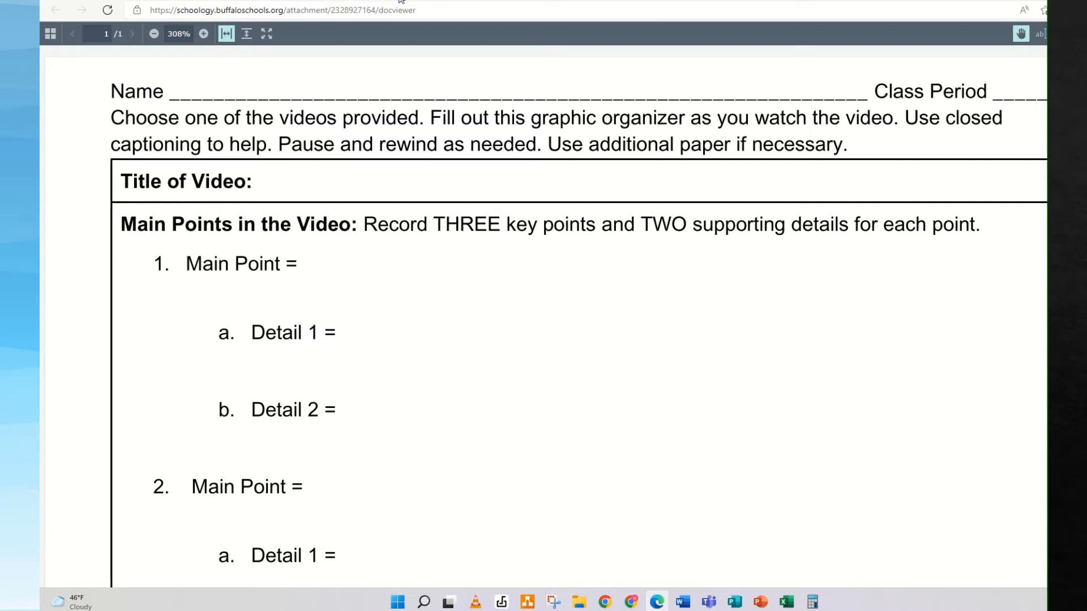
click(343, 1)
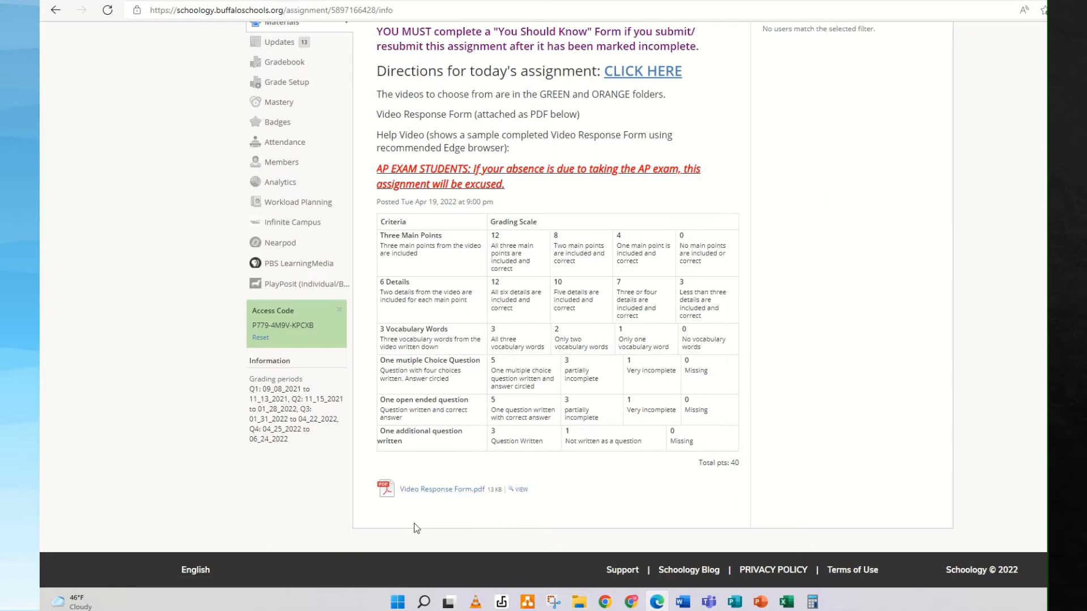
Step: Reopen Video_Response_Form from the Downloads folder with Microsoft Edge
click(583, 603)
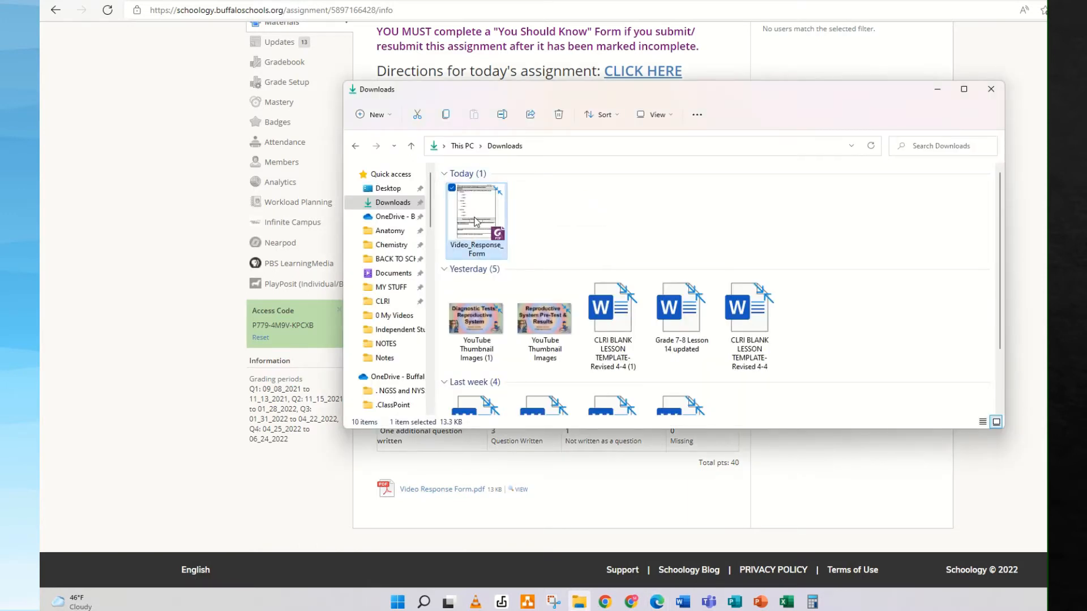
right_click(474, 220)
mouse_move(518, 276)
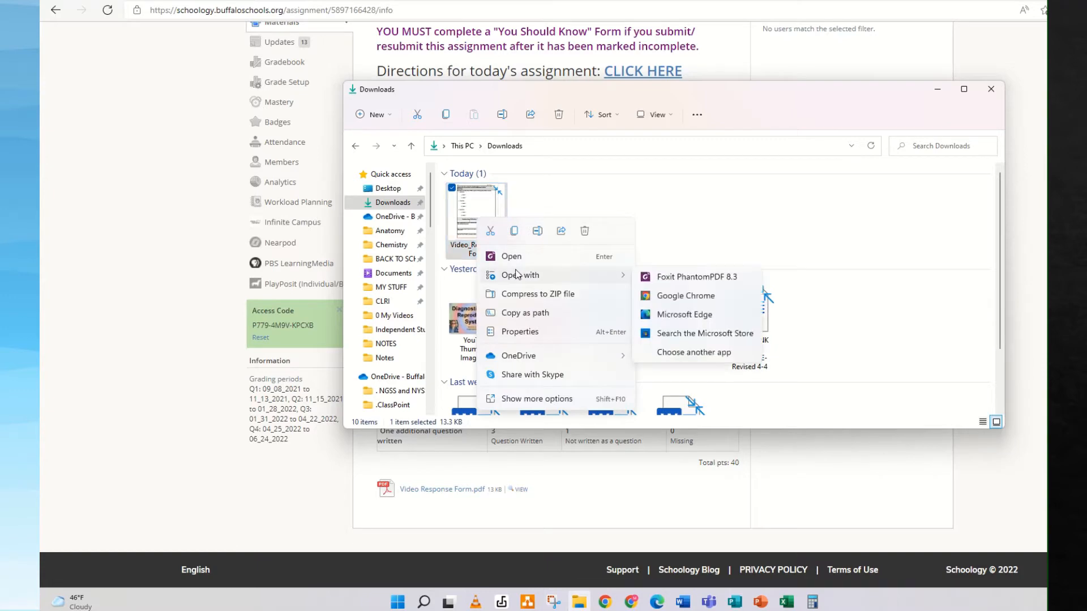
click(655, 316)
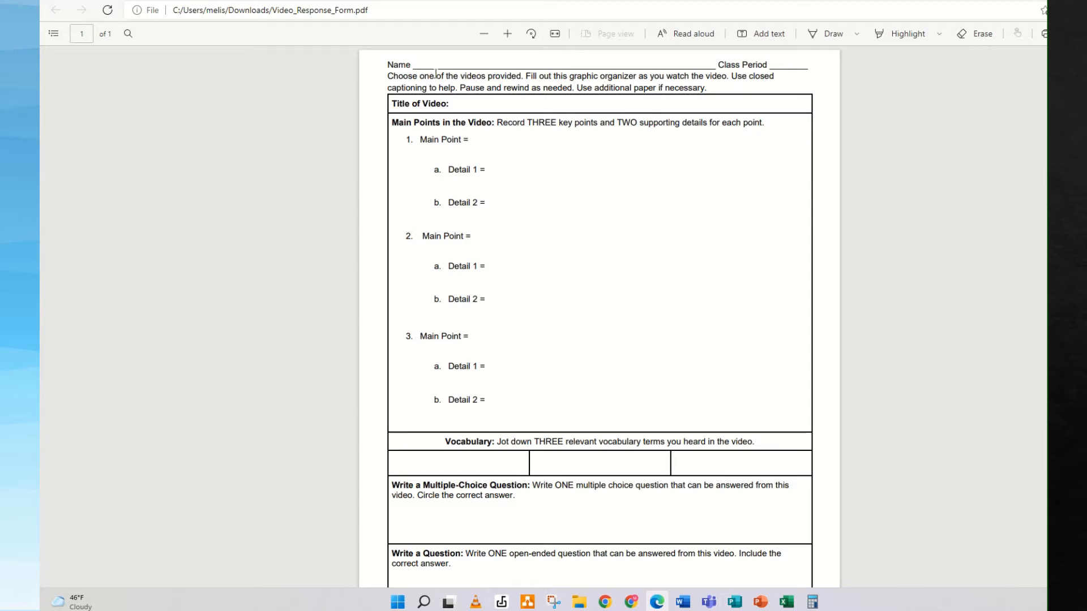
Step: Add a text box on the form's Name line and enter the teacher's name
click(766, 37)
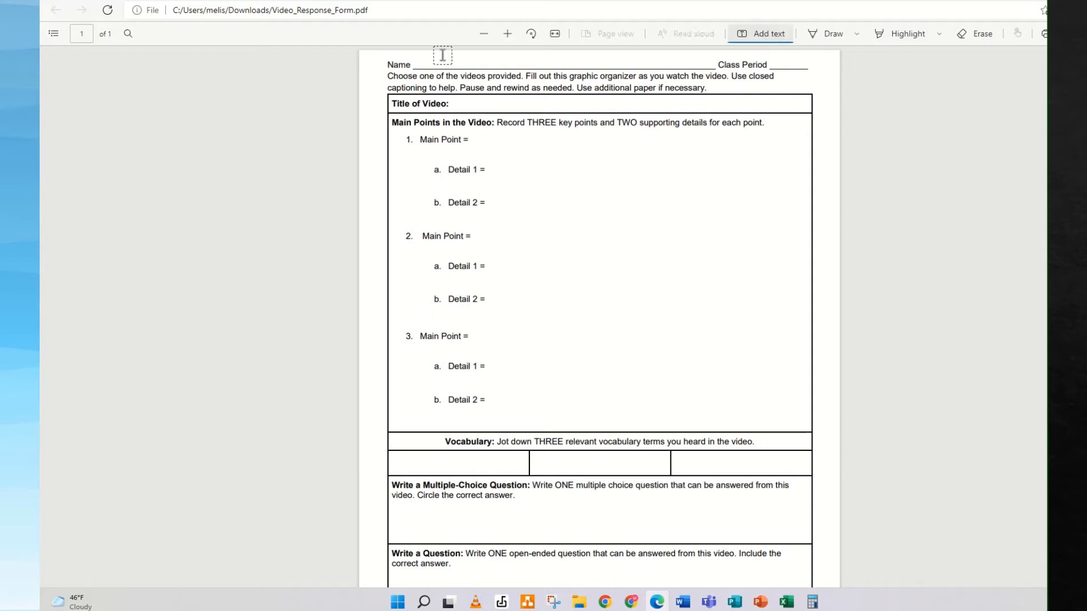
click(422, 60)
click(421, 60)
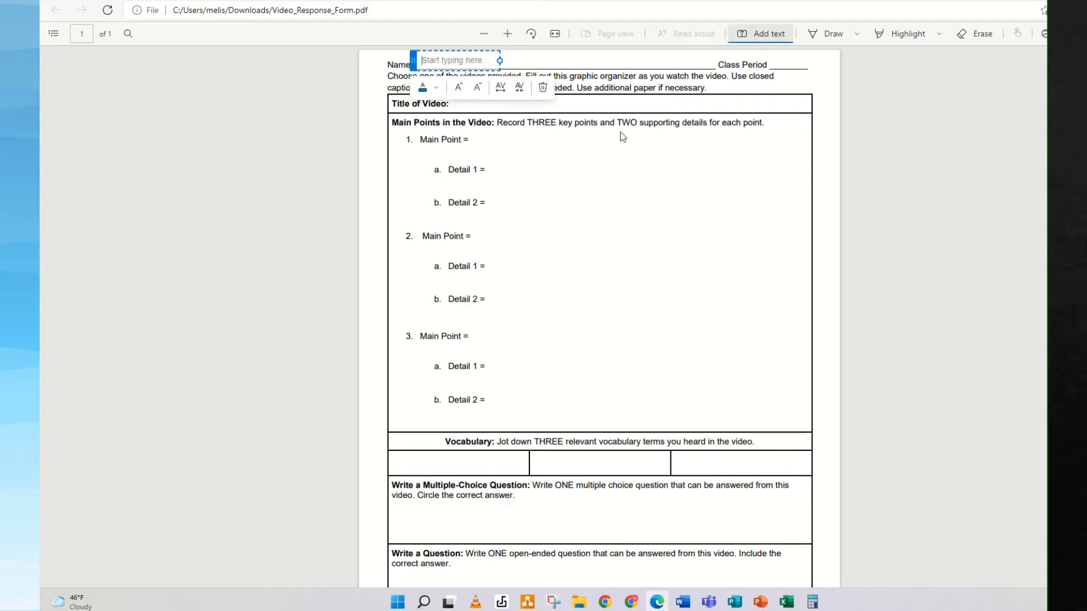
text(Mrs. Jenkins)
Step: Add the text 10 on the Class Period line, enlarged one size and coloured red
click(779, 63)
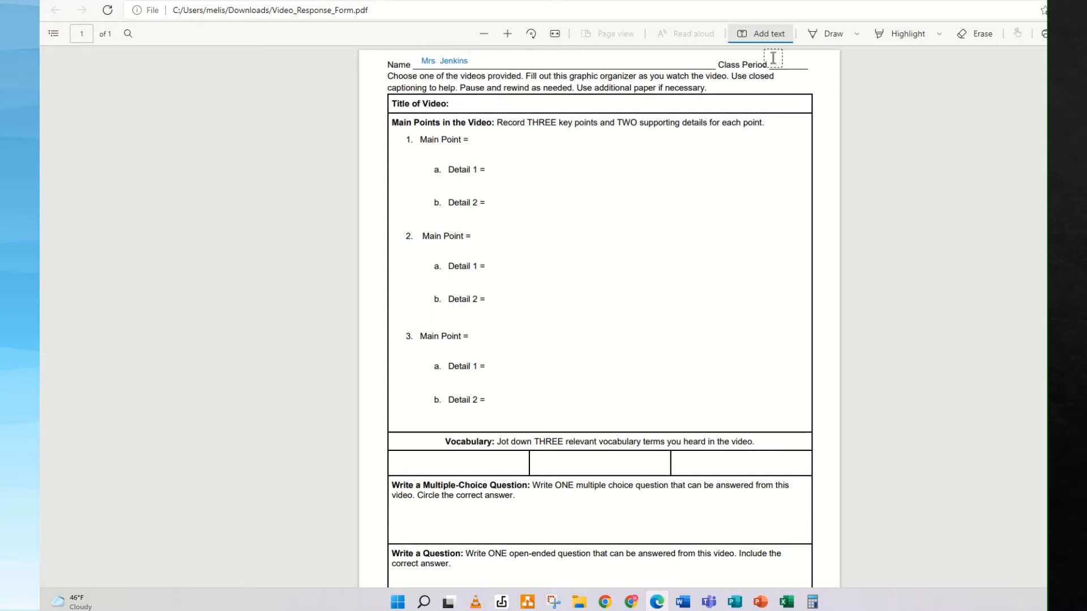
click(774, 63)
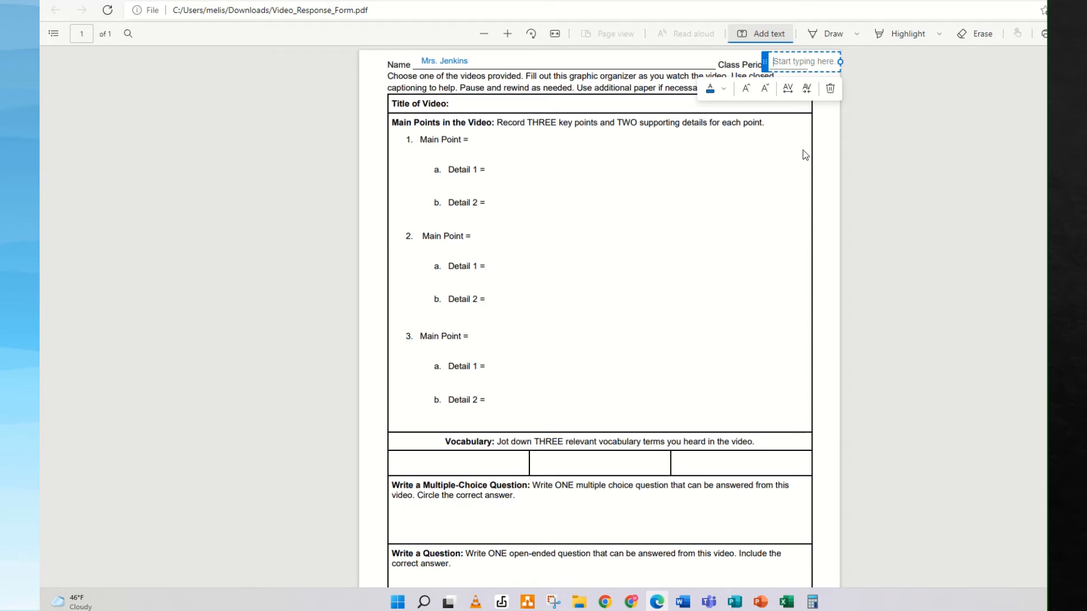
text(10)
click(747, 90)
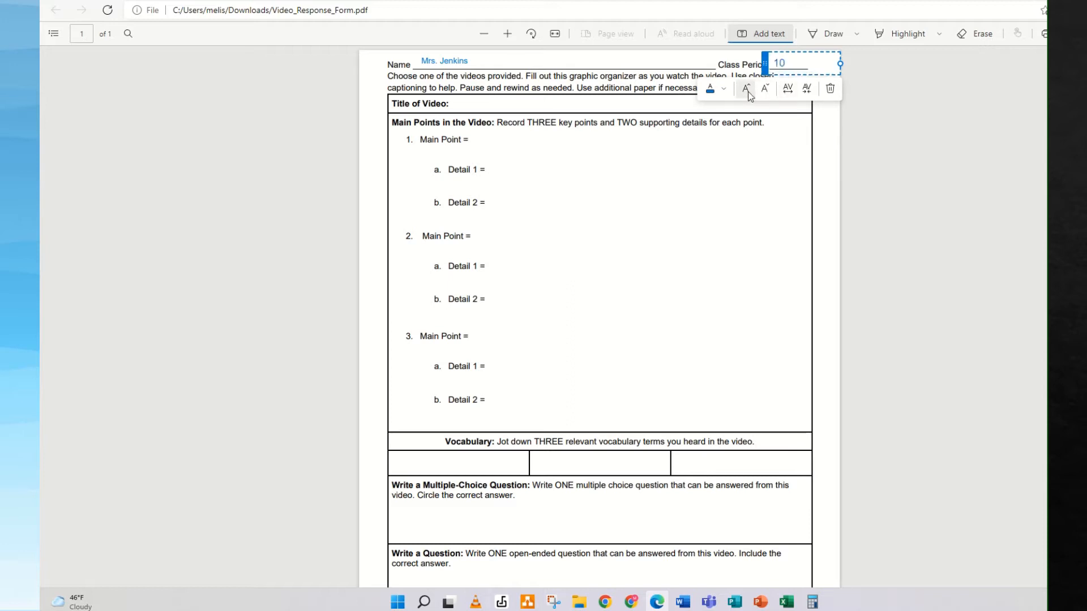
click(725, 90)
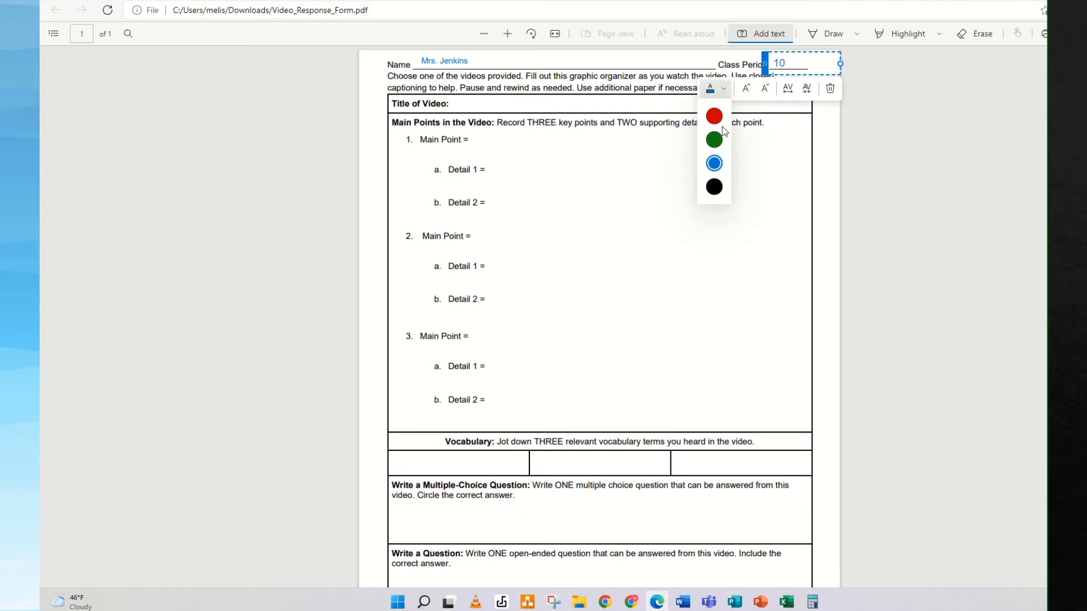
click(714, 118)
Step: Enlarge the text on the Name line by one size and change its colour to green
click(450, 64)
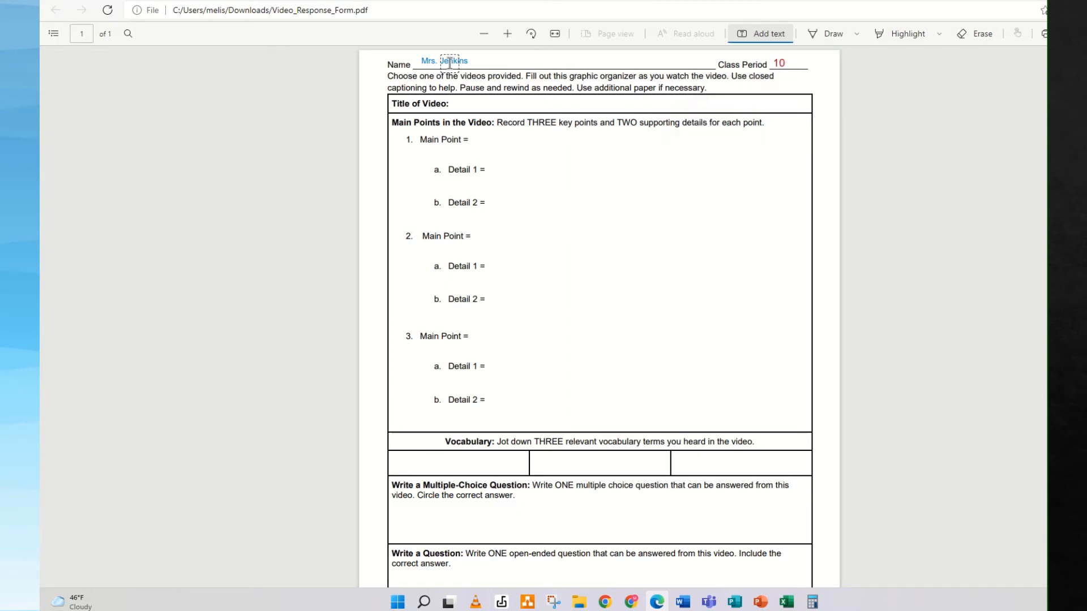
click(451, 63)
triple_click(451, 62)
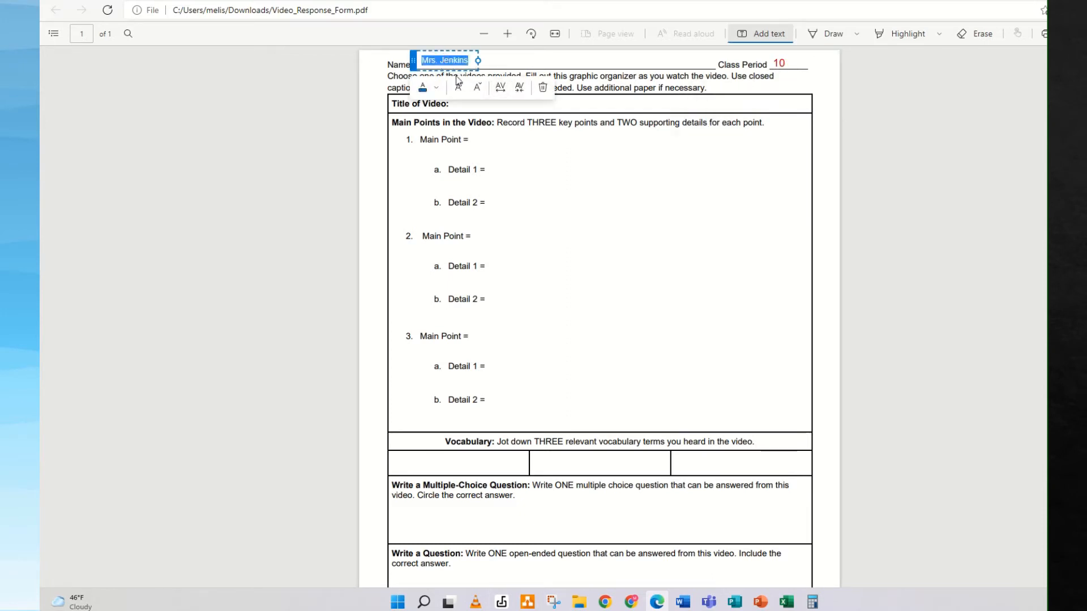
click(462, 92)
click(434, 89)
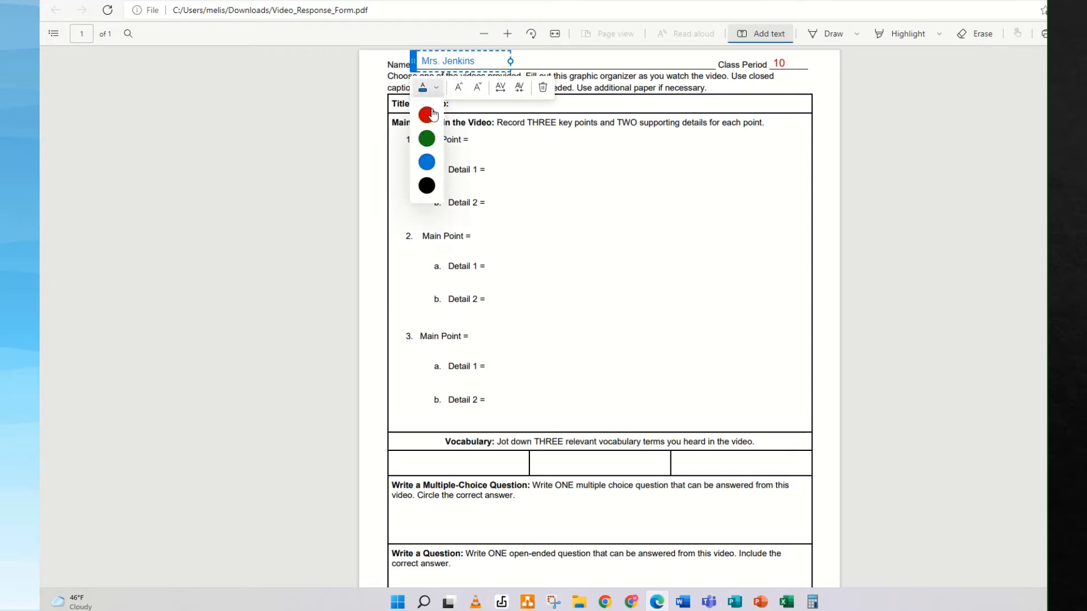
click(427, 140)
click(595, 192)
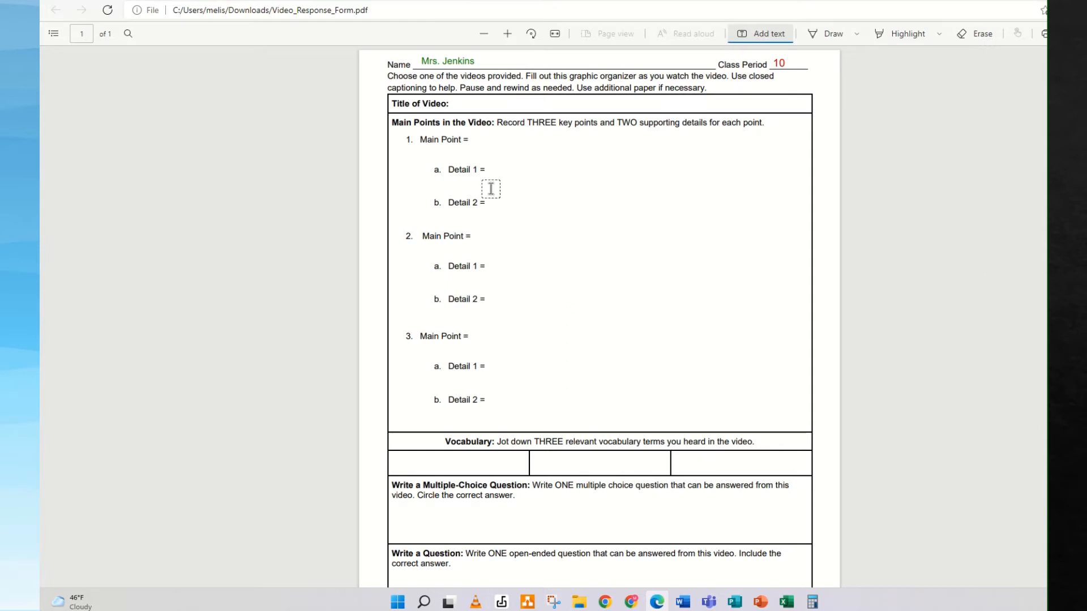
Step: Stop adding text, copy the full title of the YouTube video about cell theory and return to the PDF form
click(770, 37)
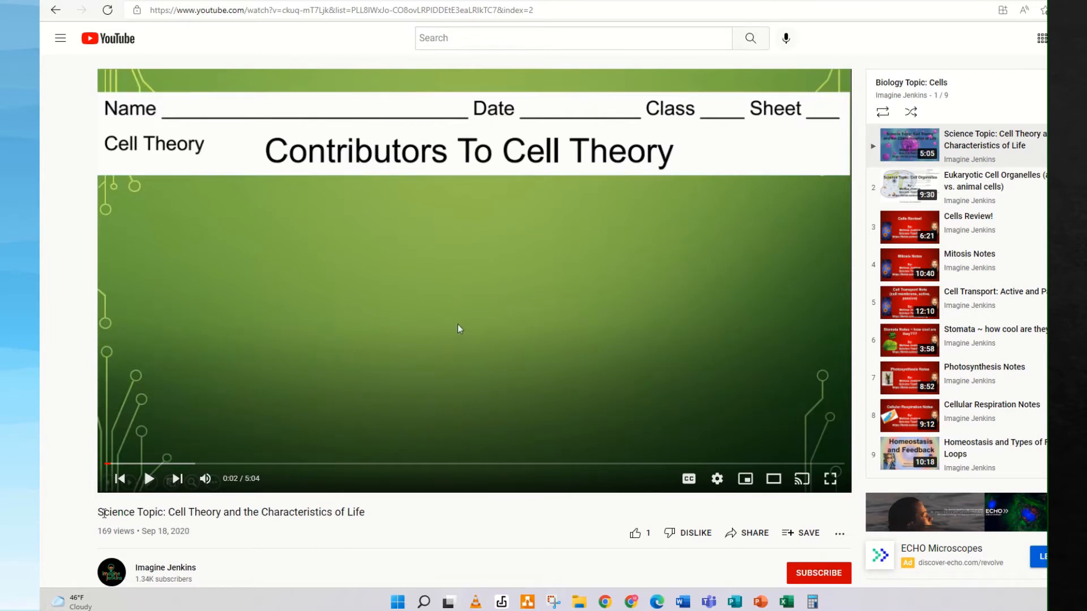
drag(99, 513, 368, 516)
key(ctrl+c)
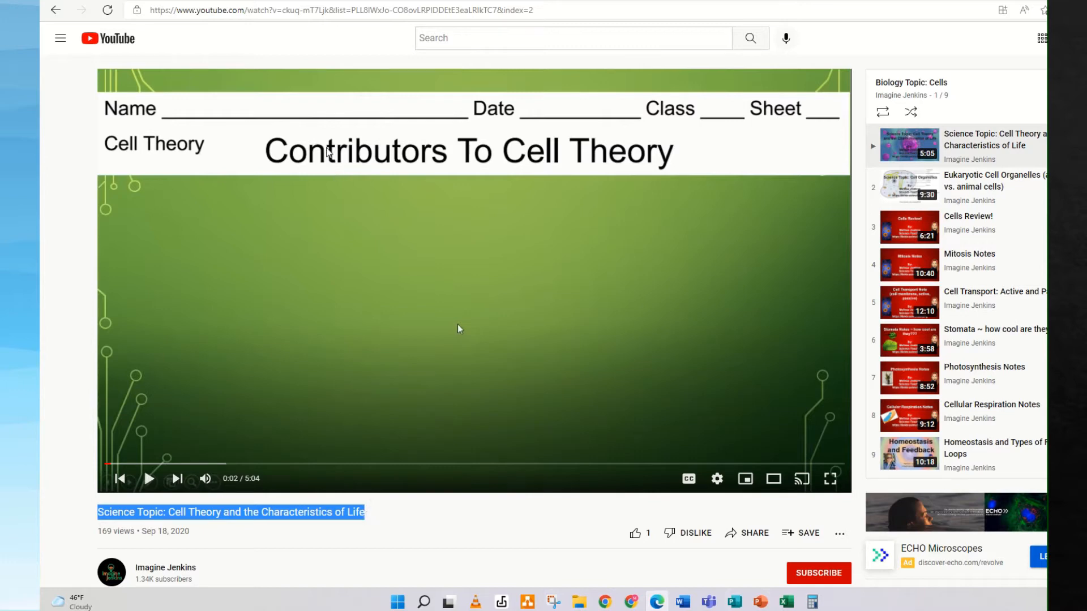
key(alt+Tab)
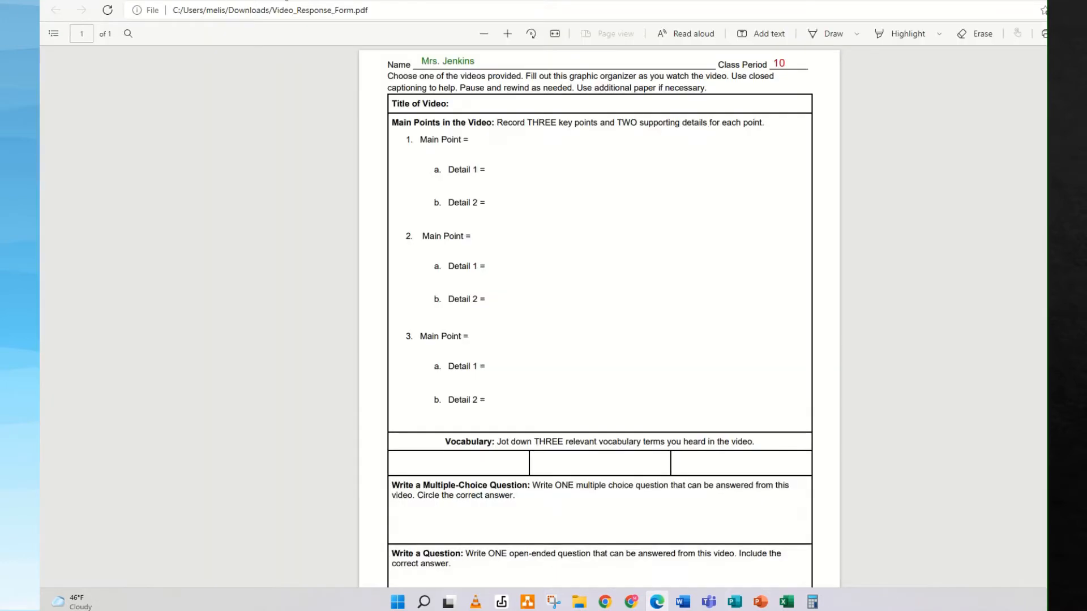
Step: Paste the copied video title on the form's Title of Video line and enlarge it by one size
click(754, 40)
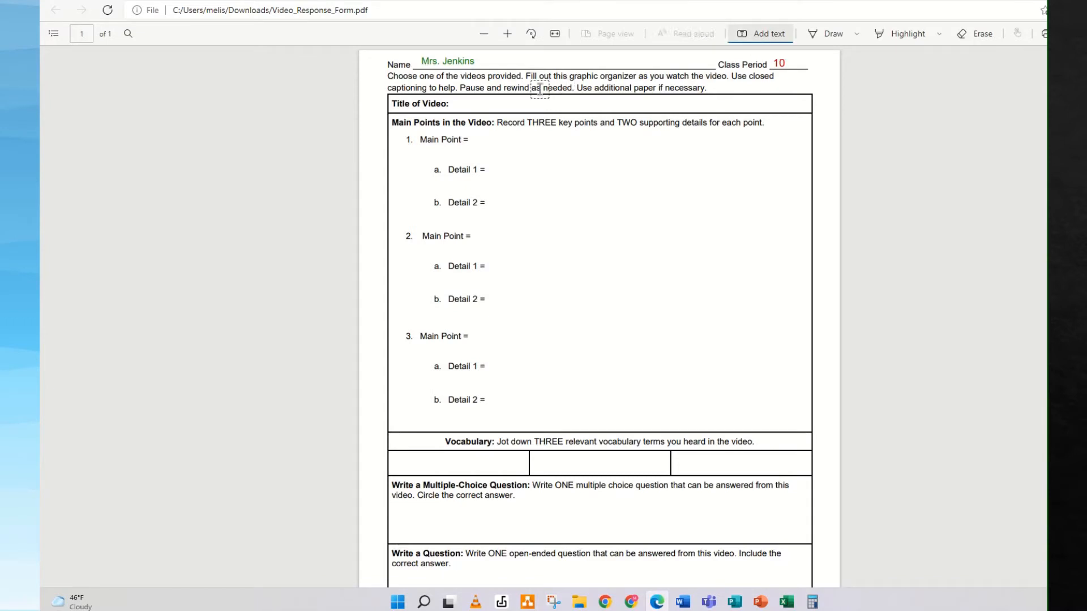
click(470, 103)
click(469, 103)
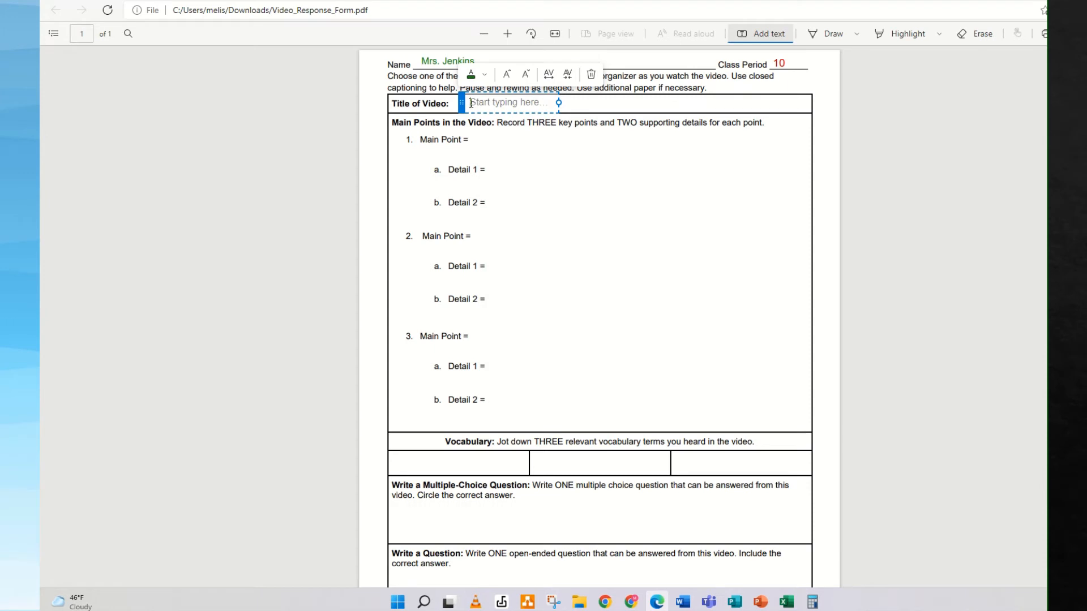
key(ctrl+v)
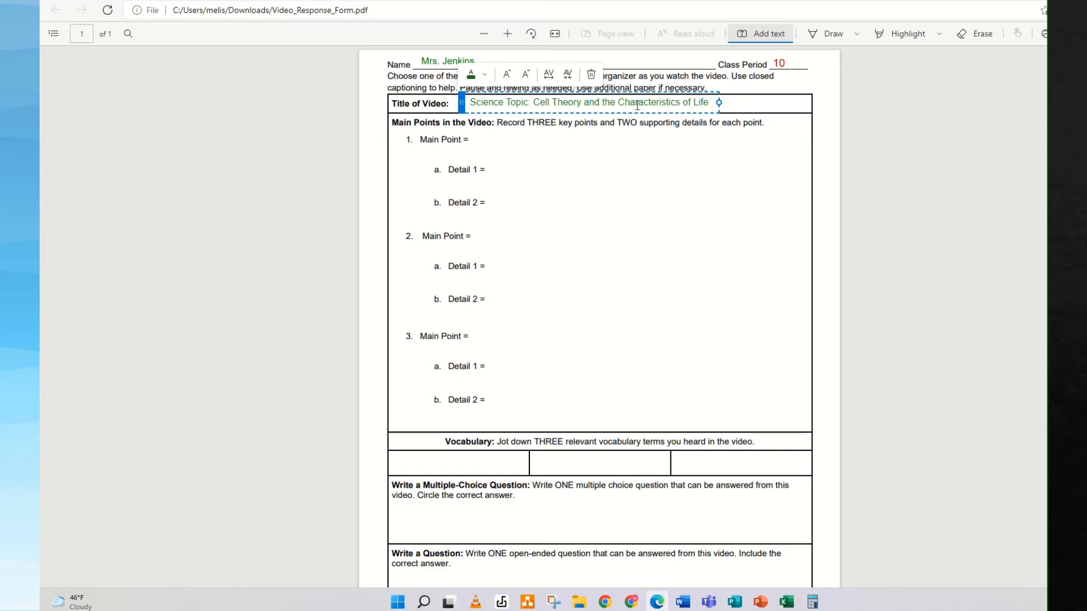
click(513, 80)
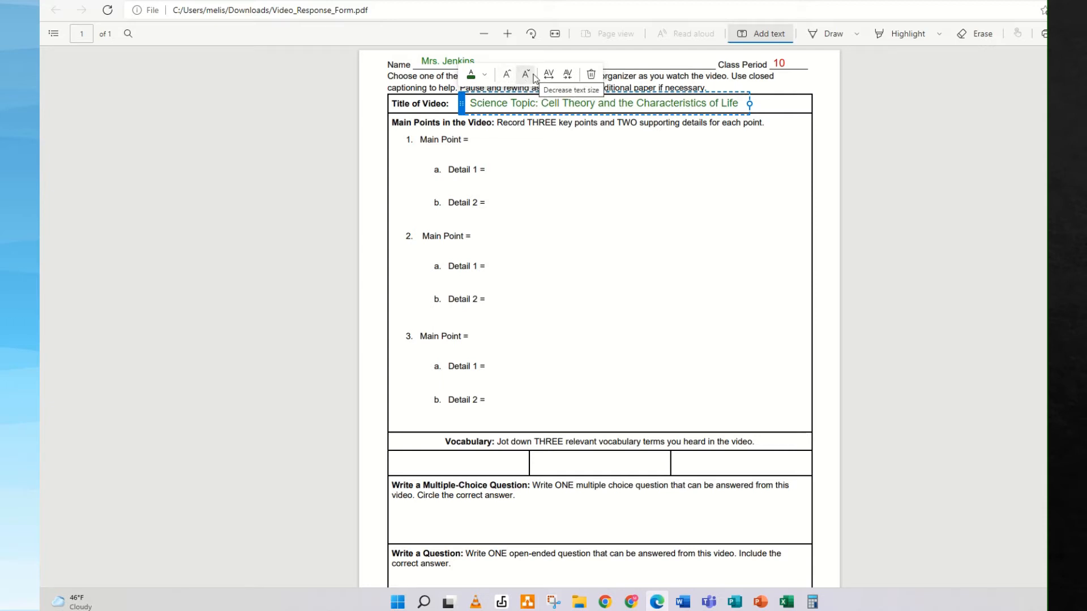
click(763, 35)
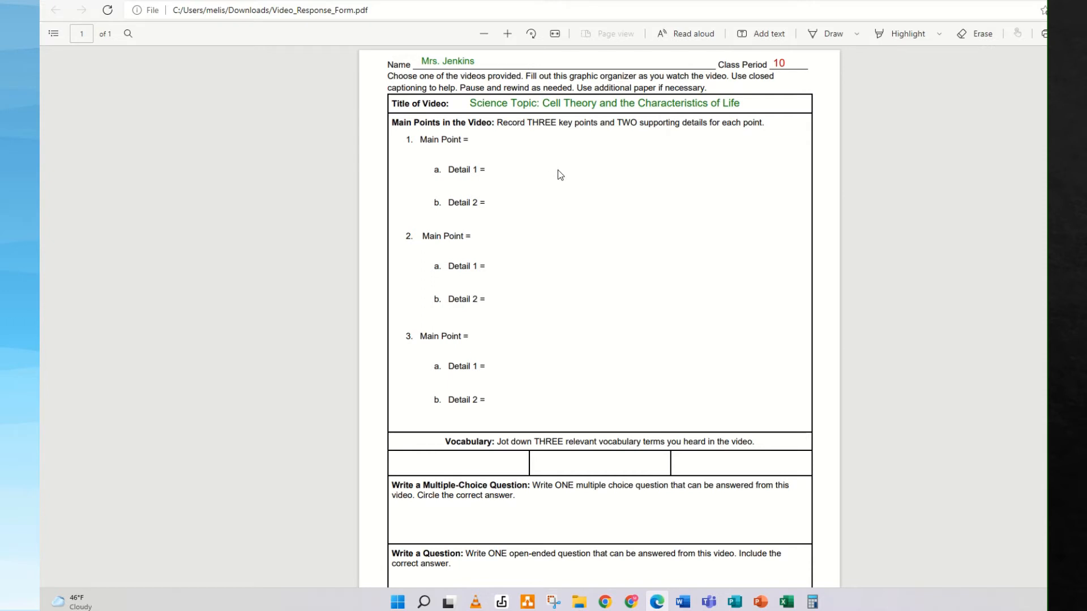
Step: Check the video's cell theory slide and add "Many people contributed to the development of the cell theory." on the first Main Point line
click(448, 0)
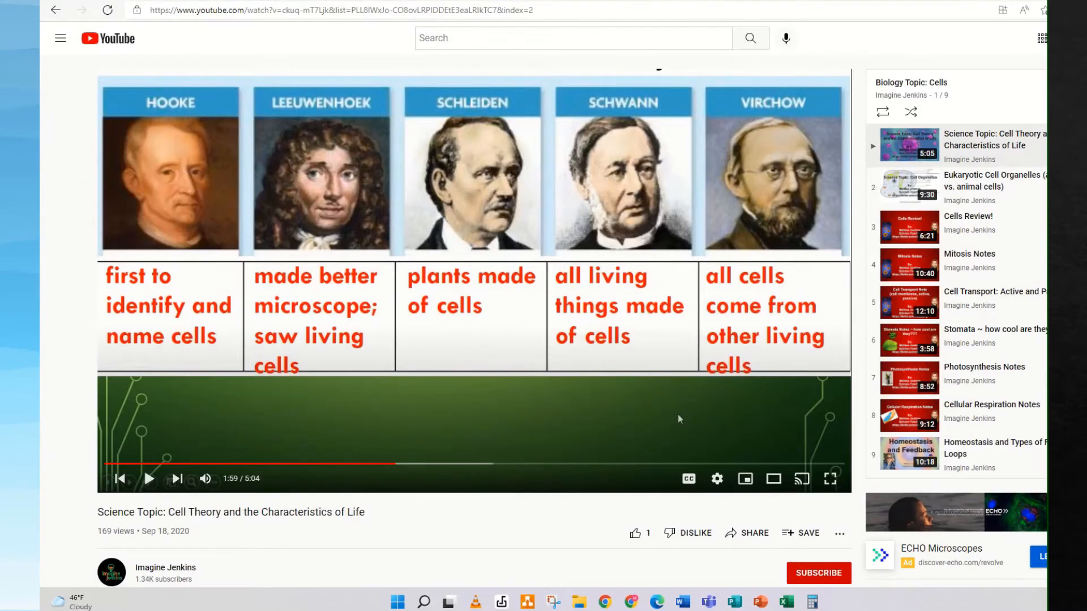
key(ctrl+Tab)
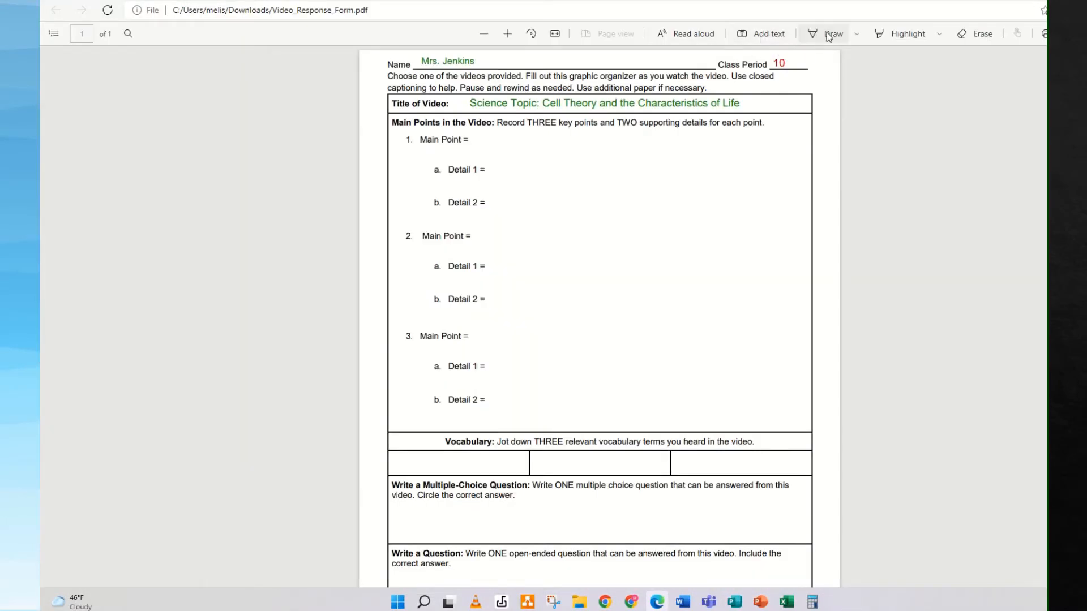
click(768, 36)
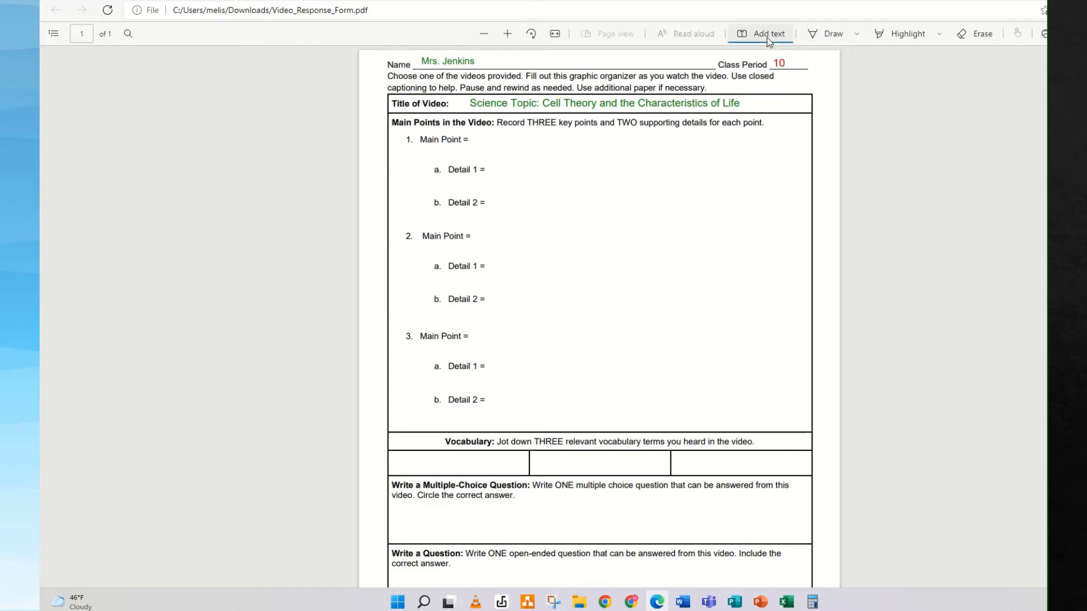
click(477, 139)
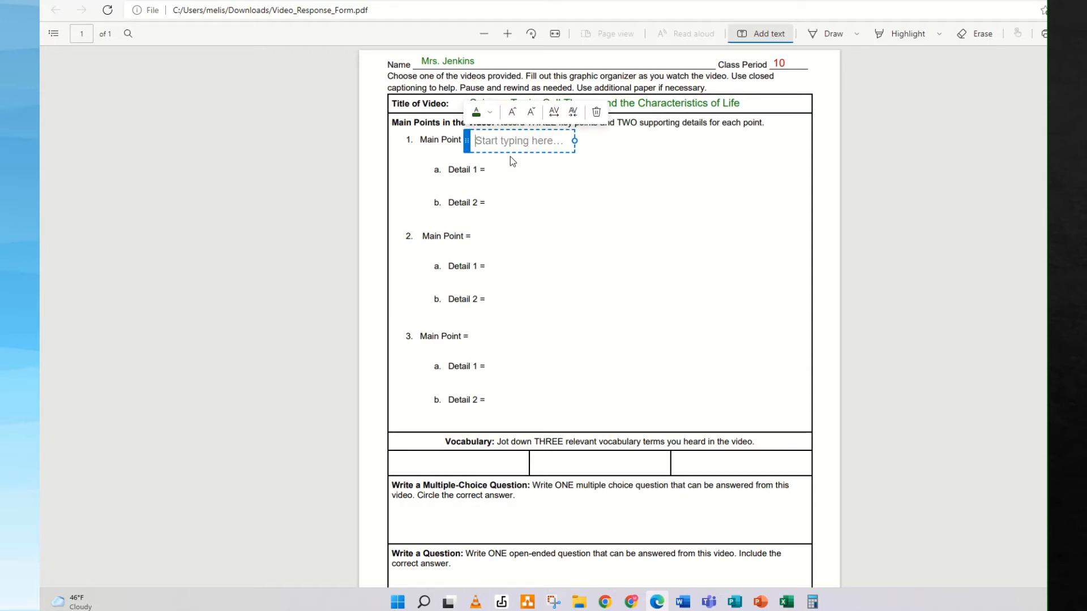
text(Many people contribute)
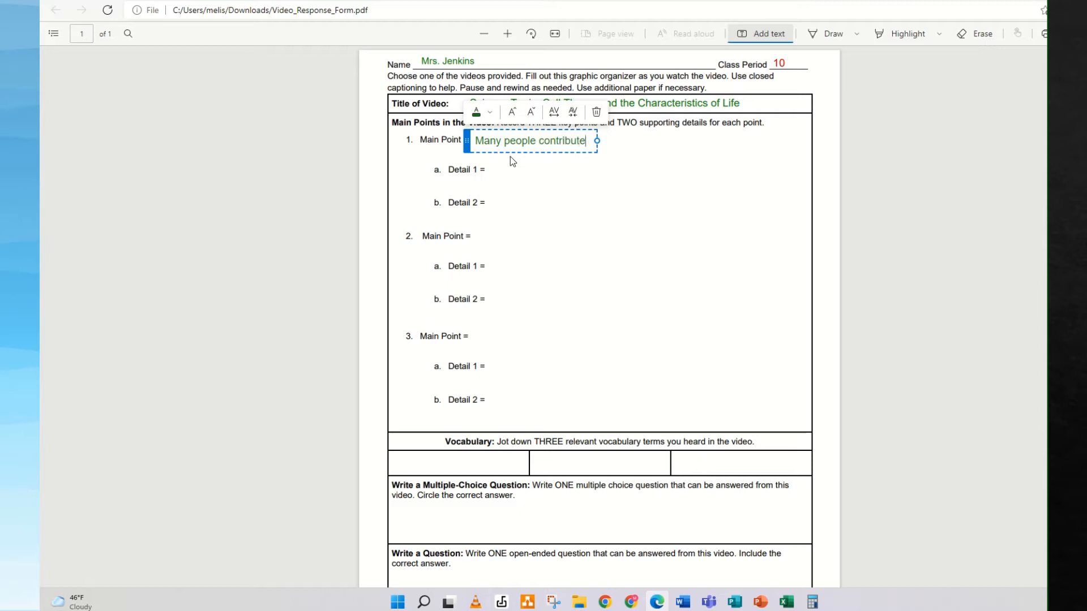
text(d to the de)
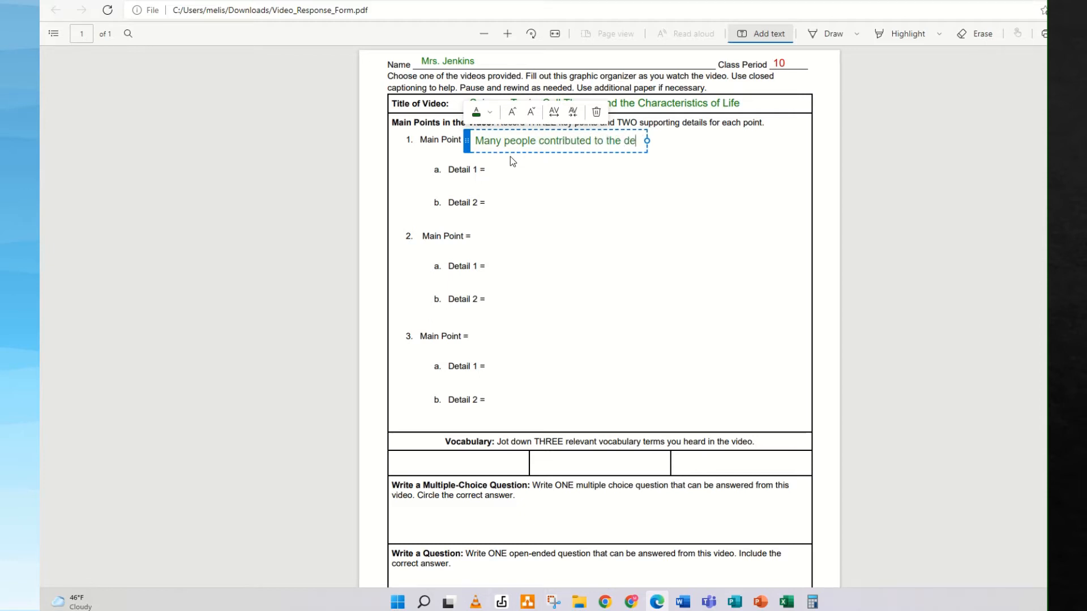
text(velopment )
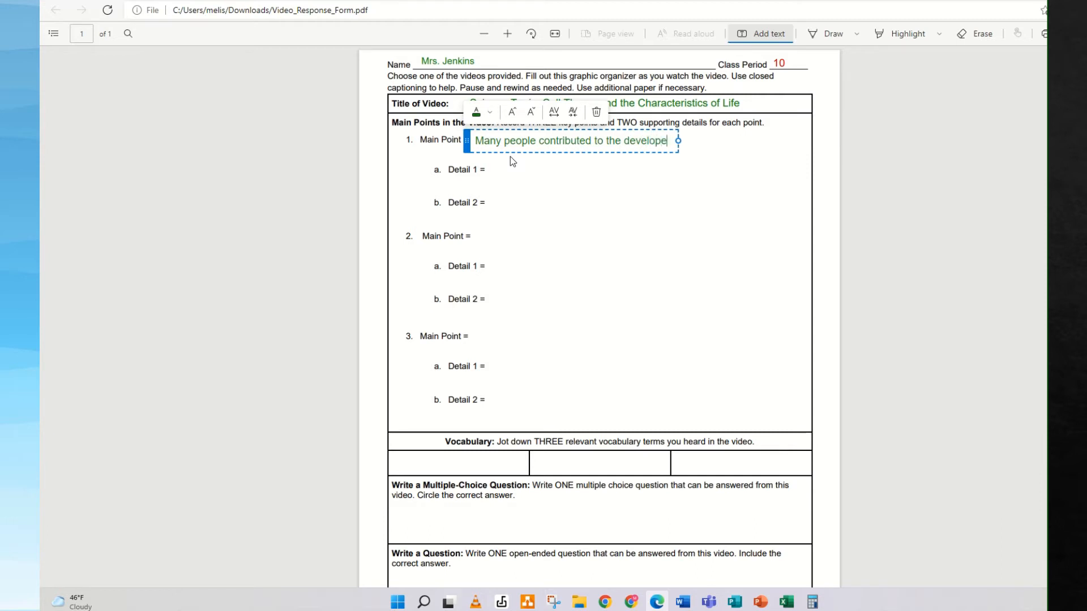
text(of the cell)
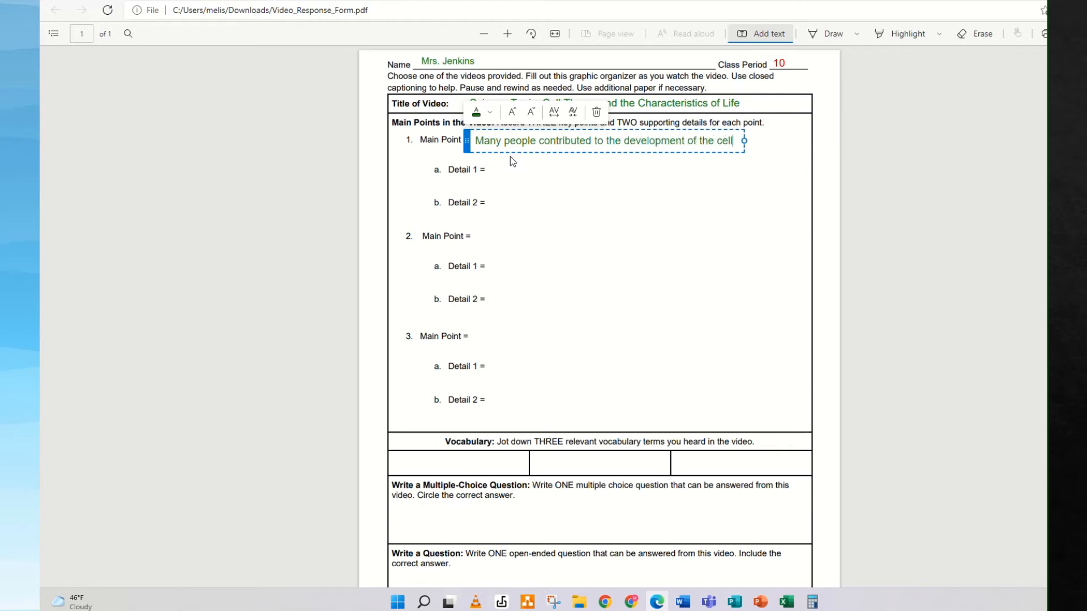
text( theory.)
click(497, 168)
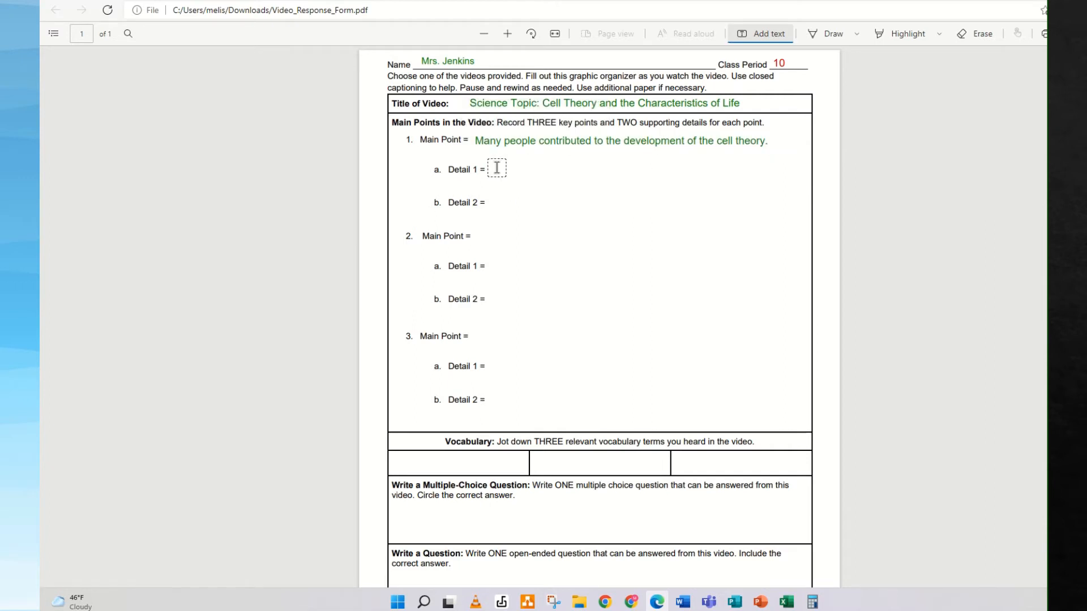
Step: Add a text box on the Detail 1 line of the first main point and set its text colour to blue
click(491, 165)
click(490, 169)
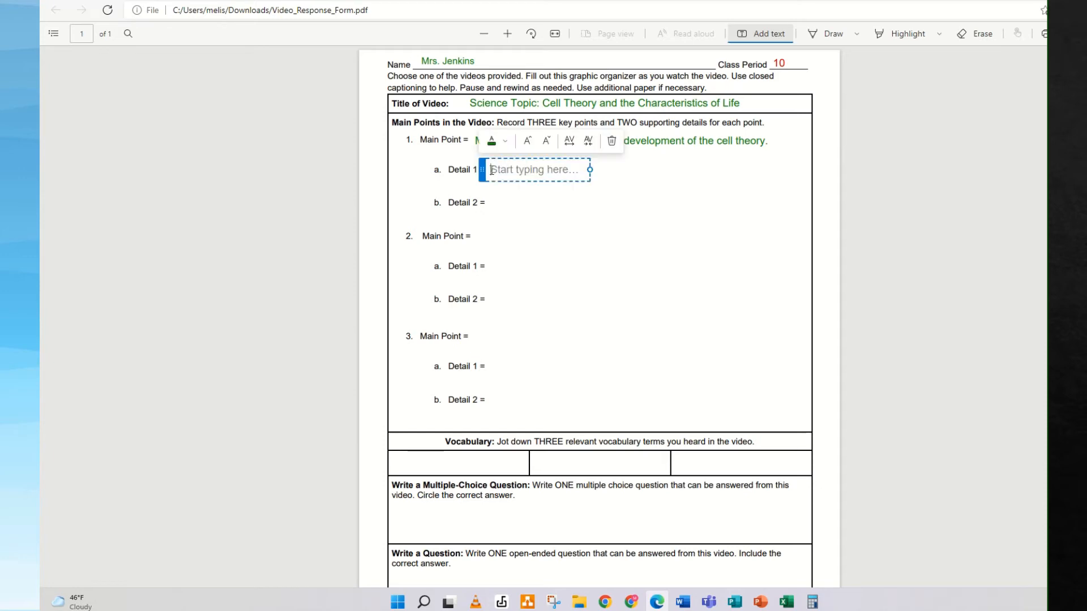
click(504, 142)
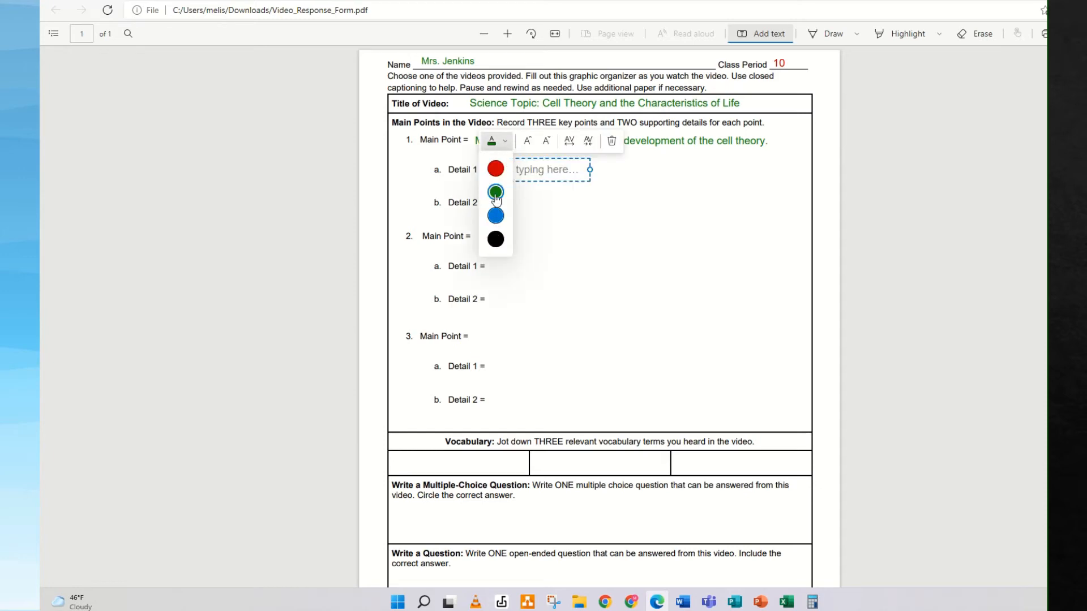
click(496, 216)
click(498, 142)
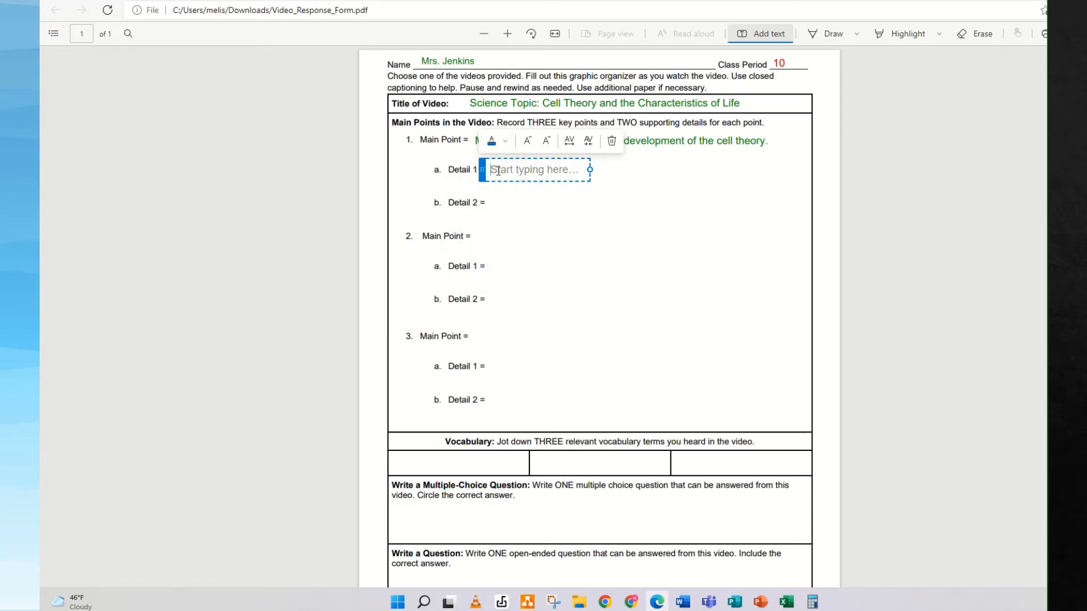
Step: Consult the video's scientist table and enter "Hooke was the first to see cells under a microscope." in the Detail 1 text box
click(227, 1)
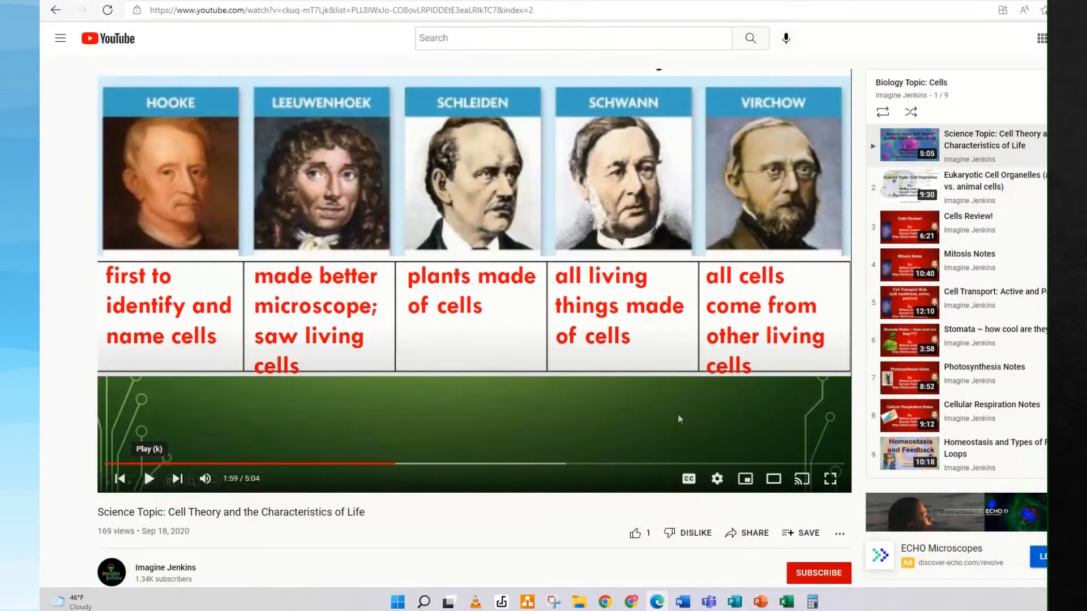
key(ctrl+Tab)
text(Ho)
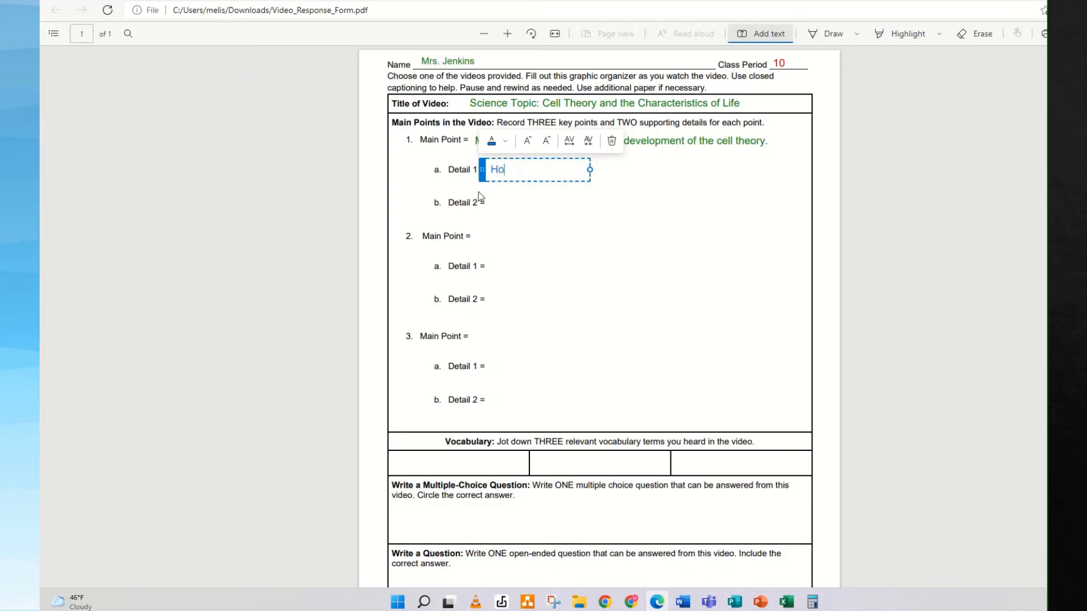
text(oke was)
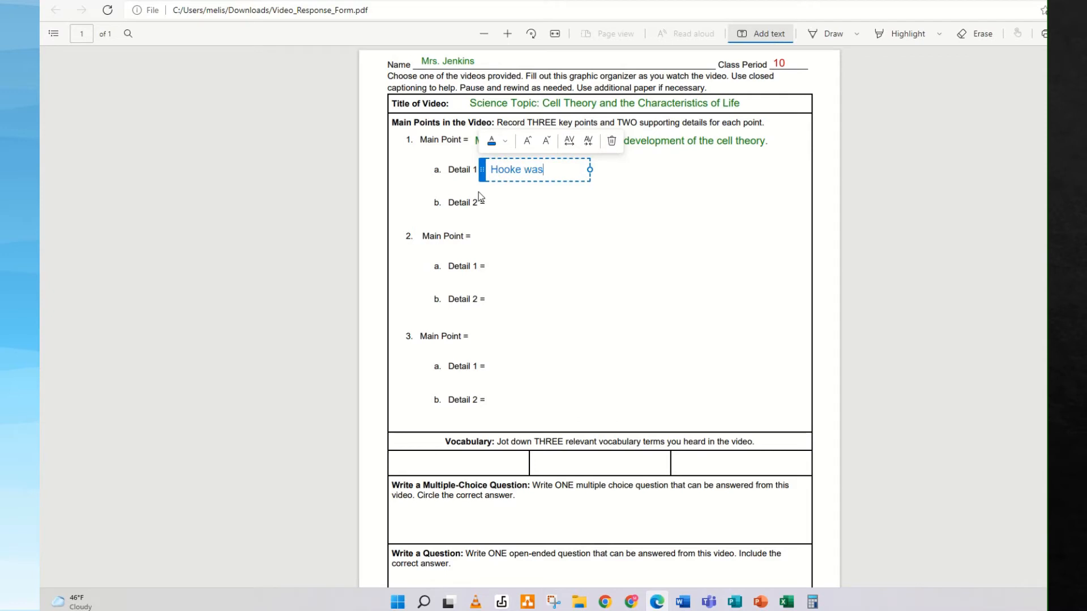
text( the first to se)
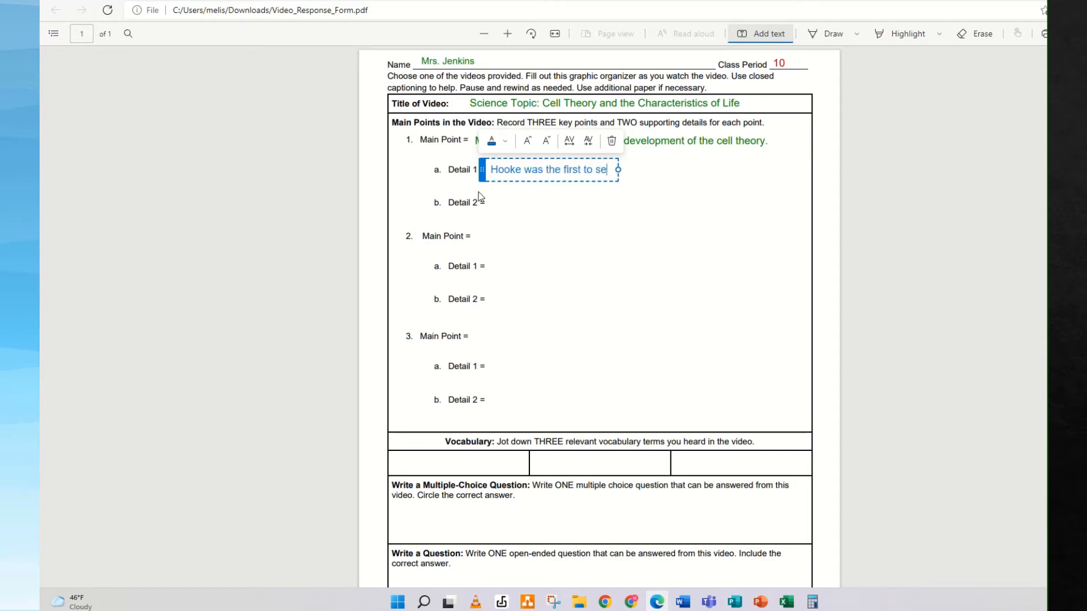
text(e cells un)
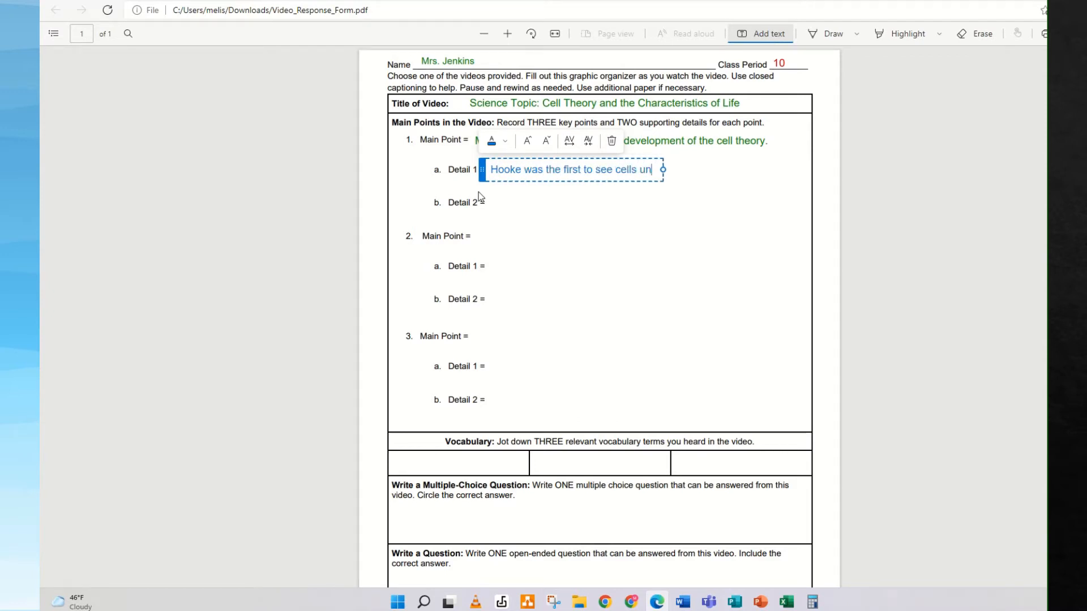
text(der a microscope.)
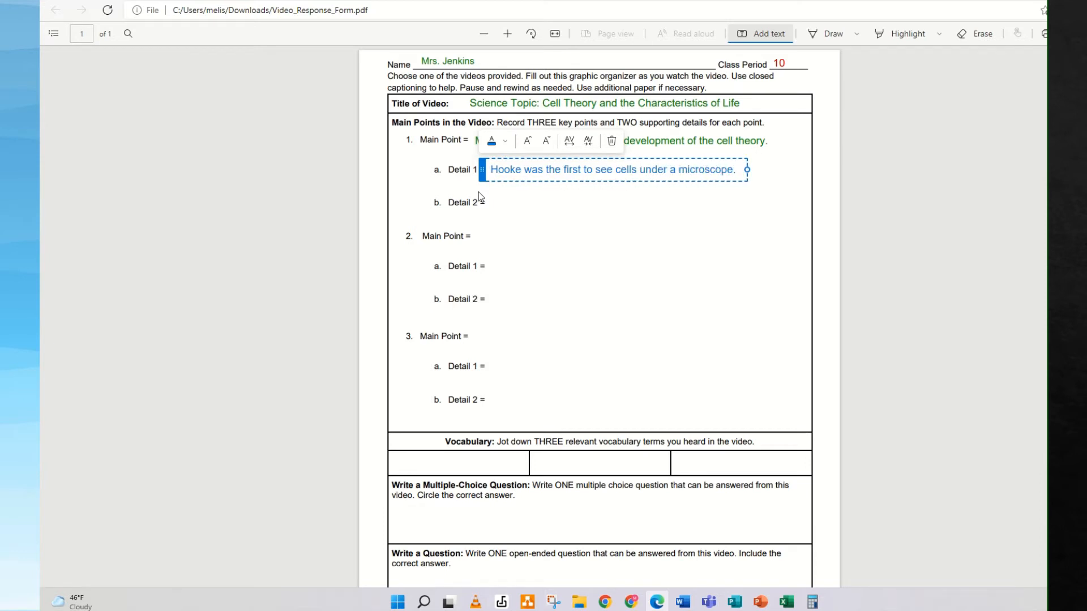
Step: Check the video's scientist table and add "Virchow discovered that all cells come from other living cells." on the first main point's Detail 2 line
key(alt+Tab)
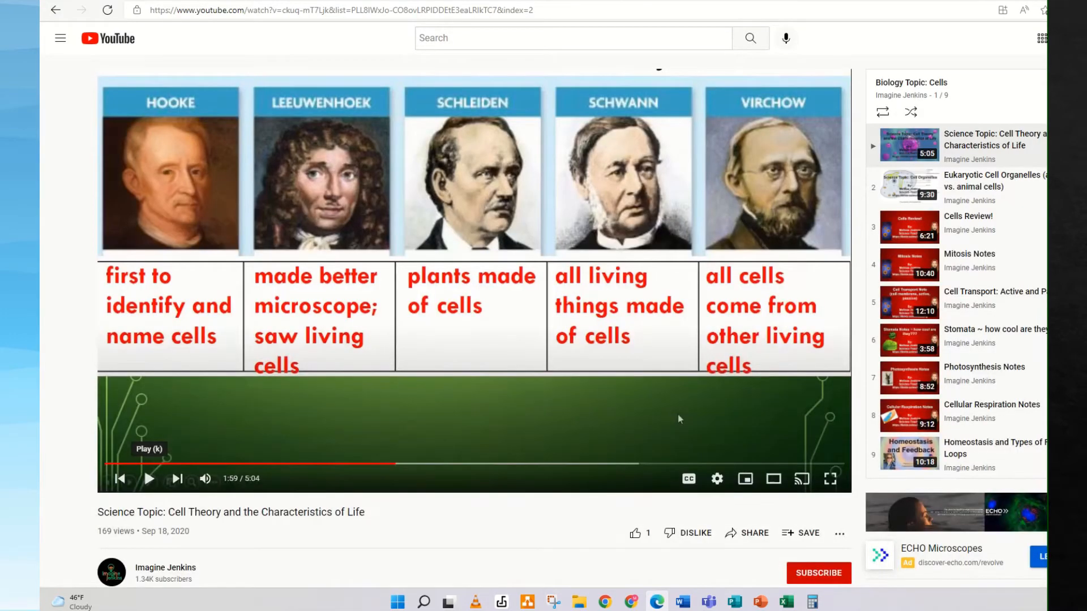
key(alt+Tab)
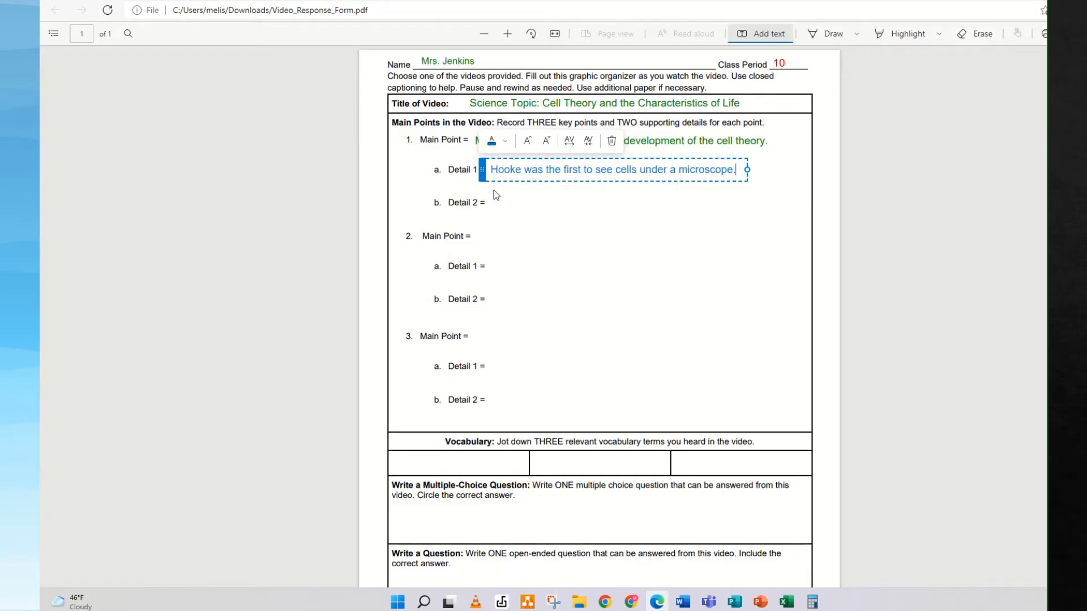
click(494, 201)
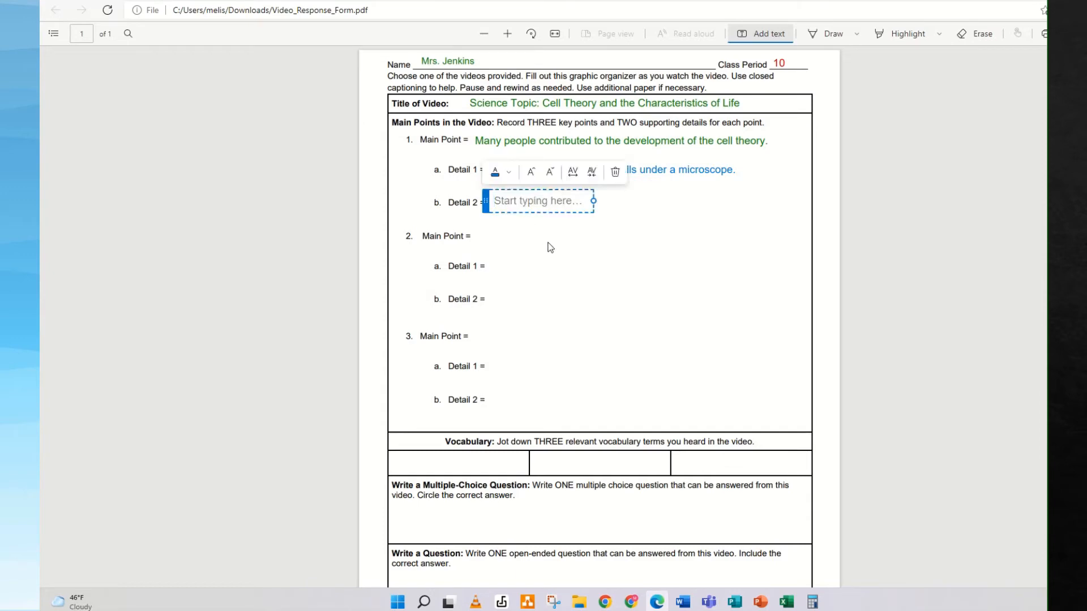
text(Virchow)
text(discovered that all )
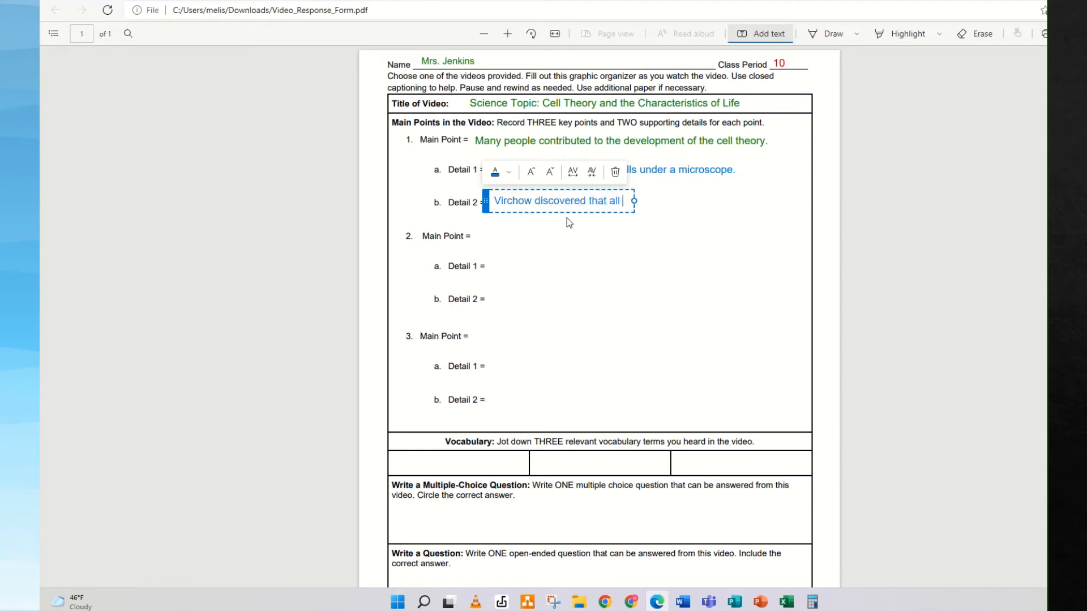
text(cells come from)
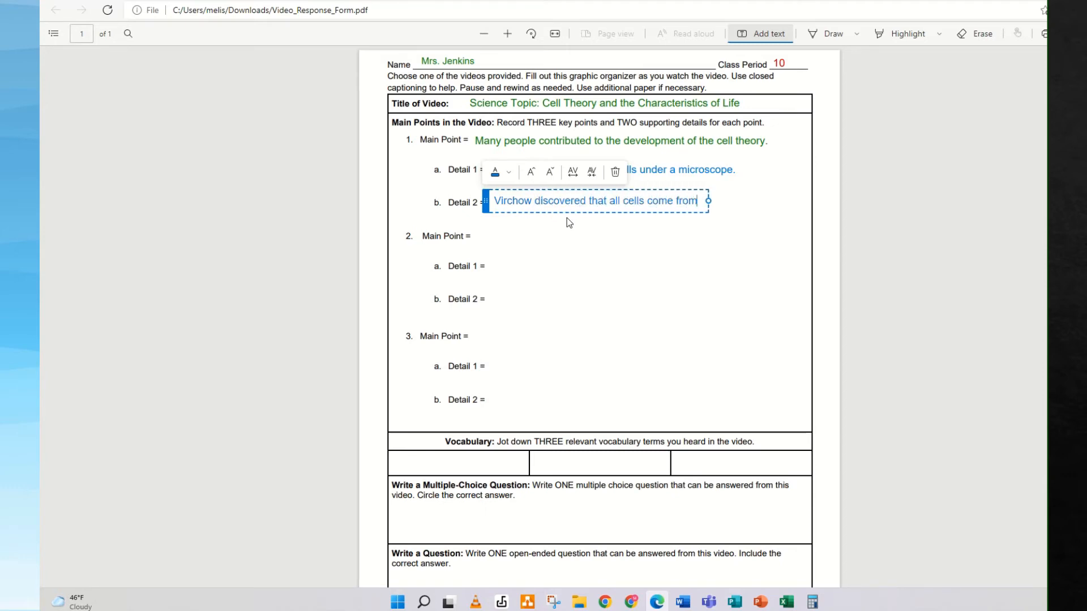
text( other living c)
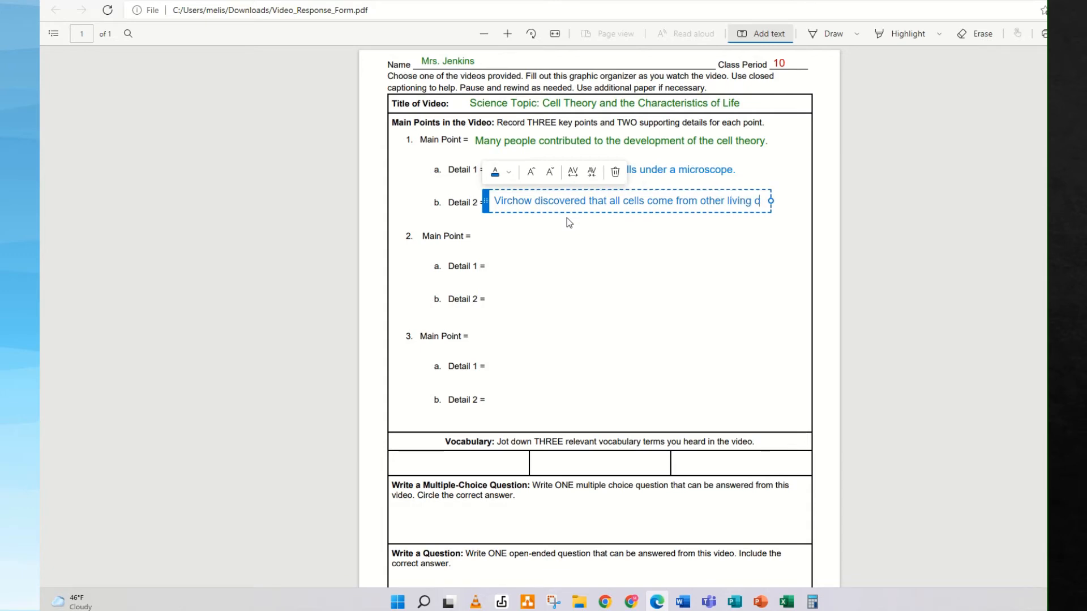
text(ells.)
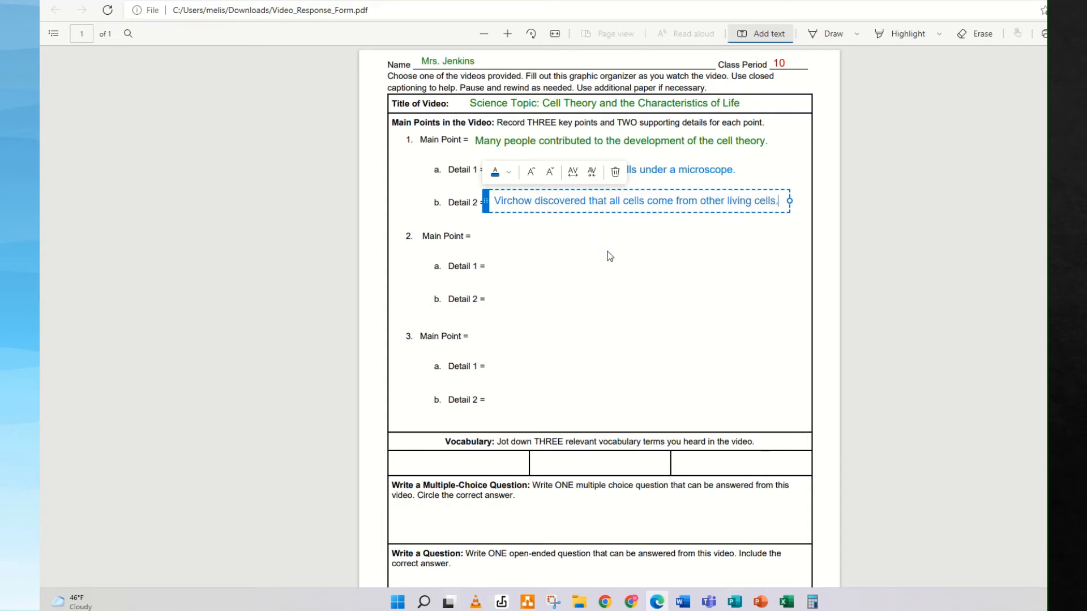
click(600, 261)
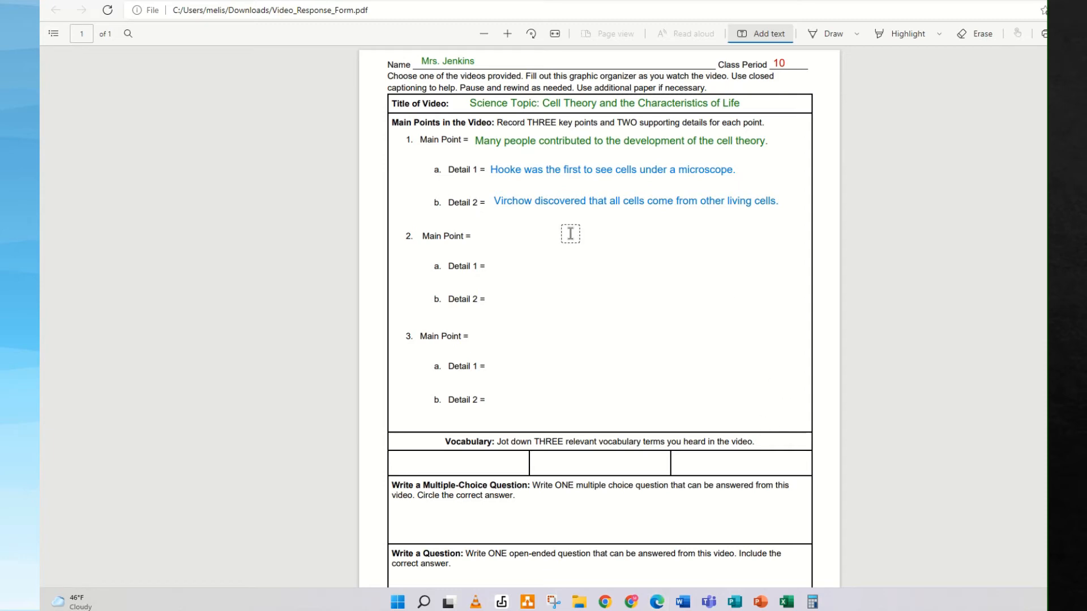
Step: Add the green text "There are three parts to the cell theory." on the second Main Point line
click(483, 238)
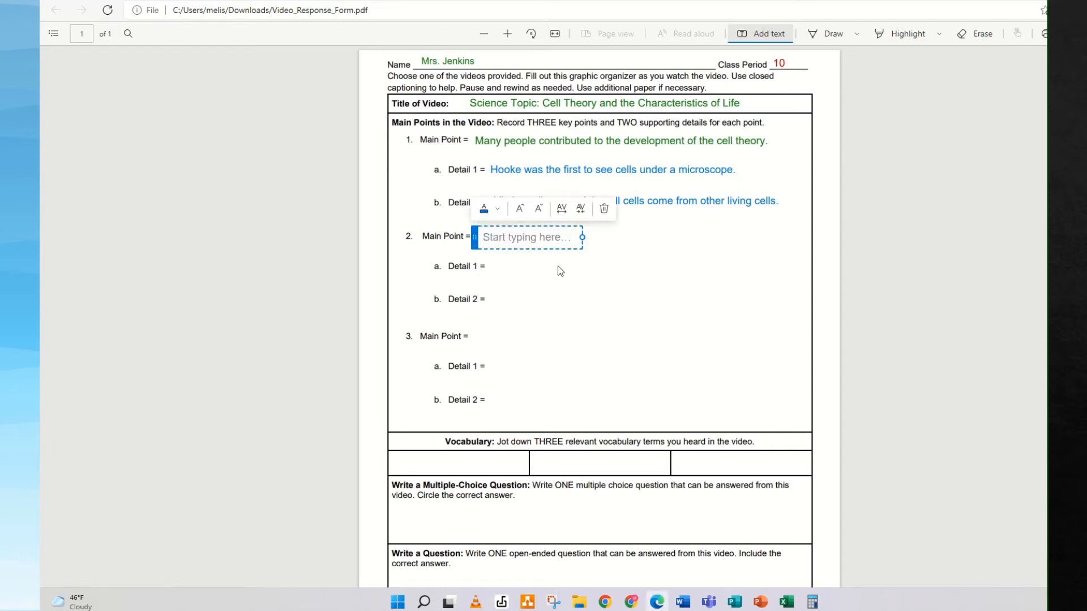
click(495, 209)
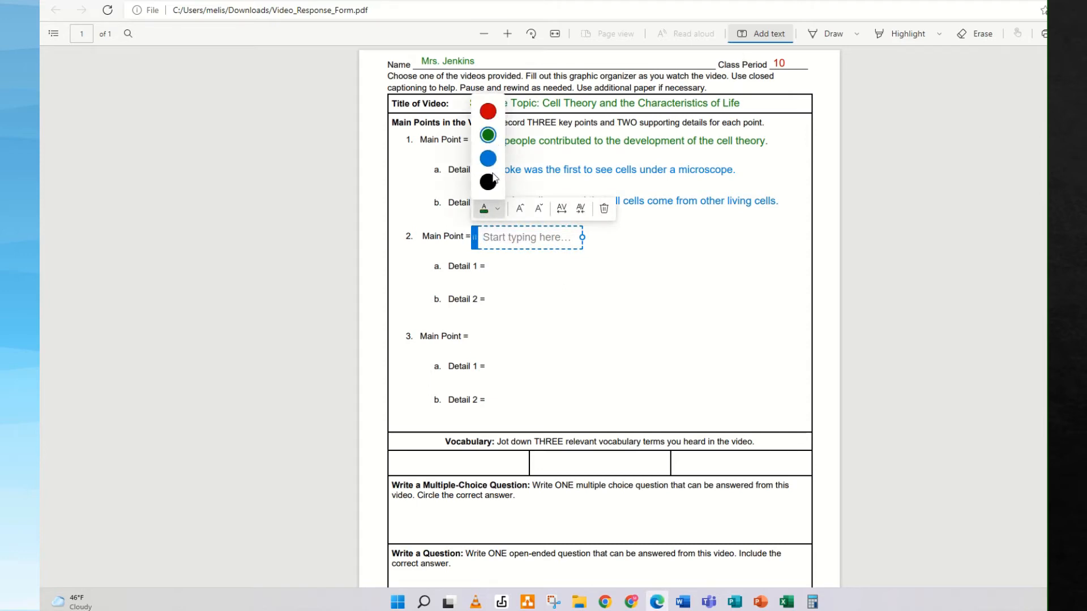
click(496, 242)
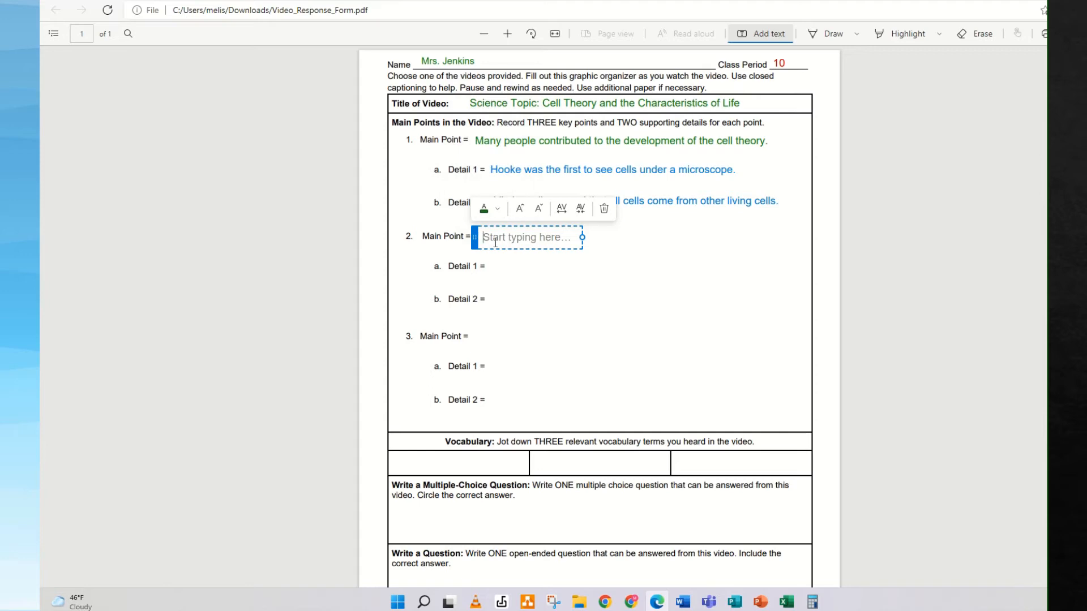
text(There are three parts t)
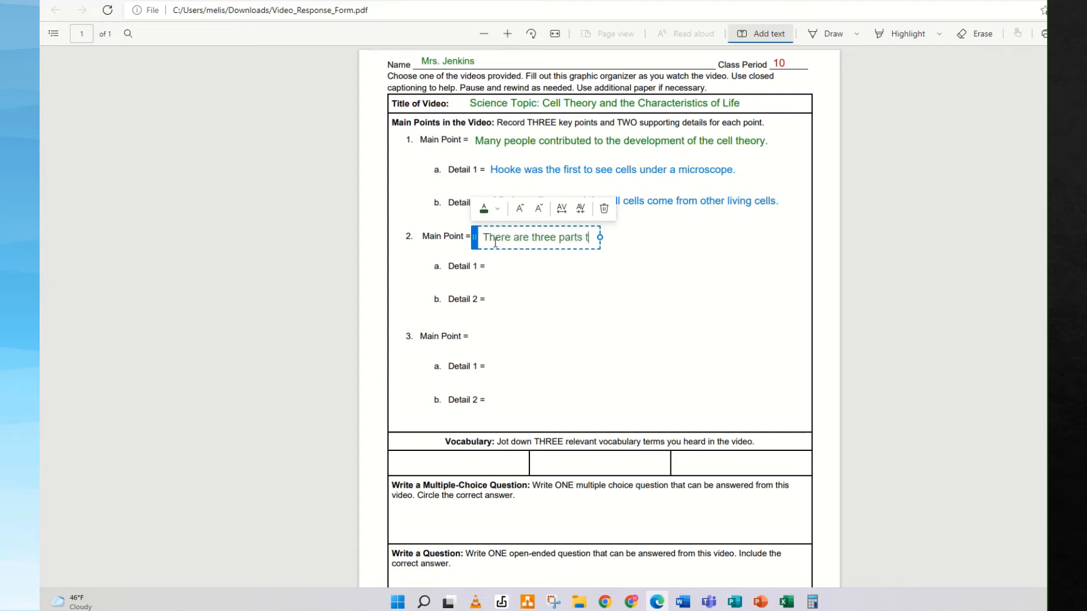
text(o the cell theor)
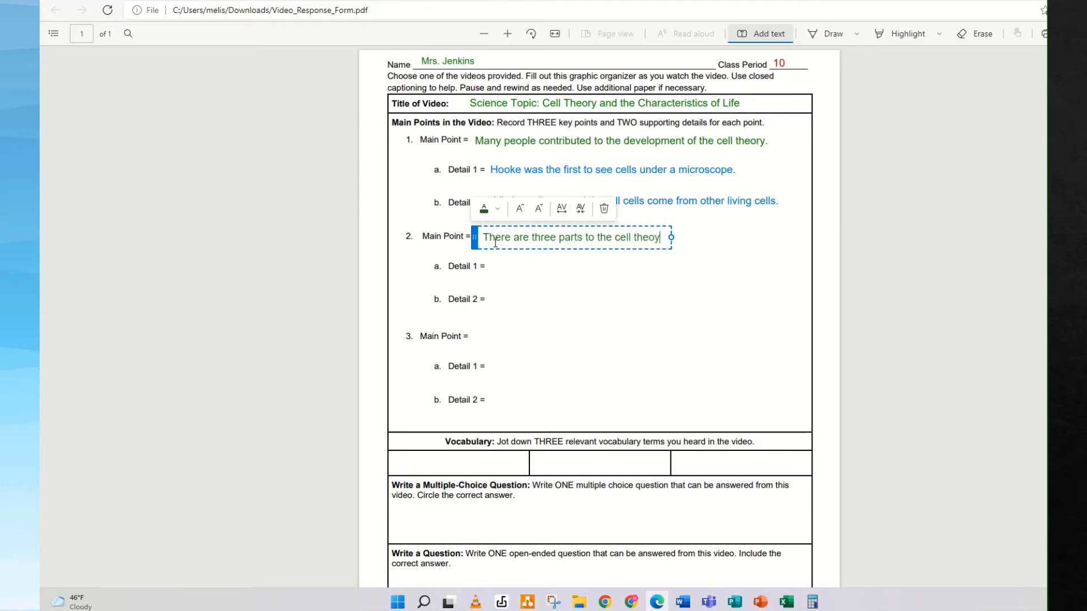
text(y.)
Step: Add the blue text "All cells come from other living cells." on the second main point's Detail 1 line
click(494, 268)
click(498, 246)
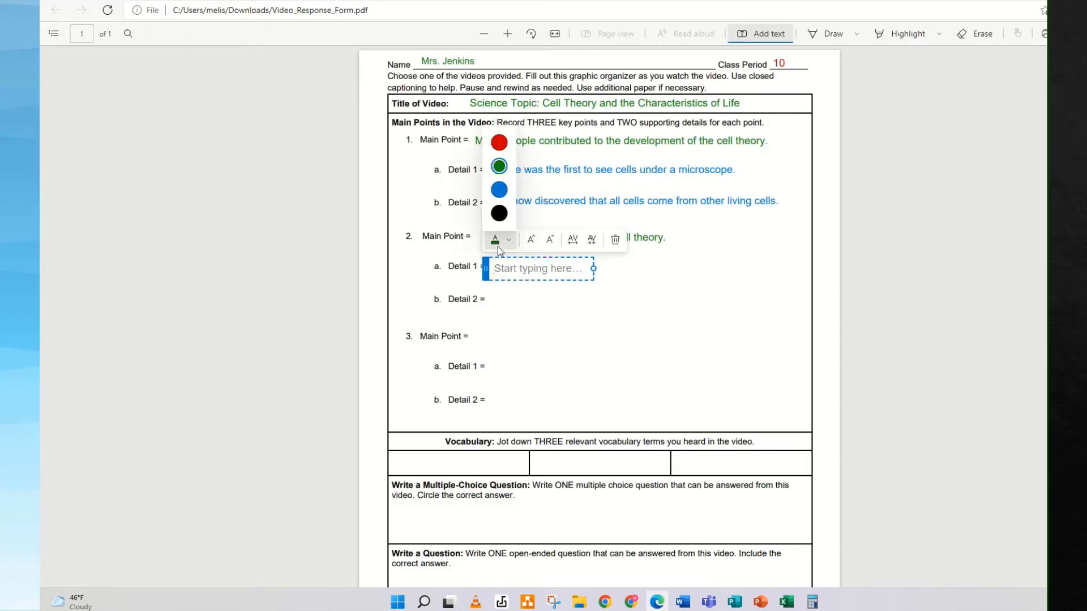
click(500, 190)
click(505, 268)
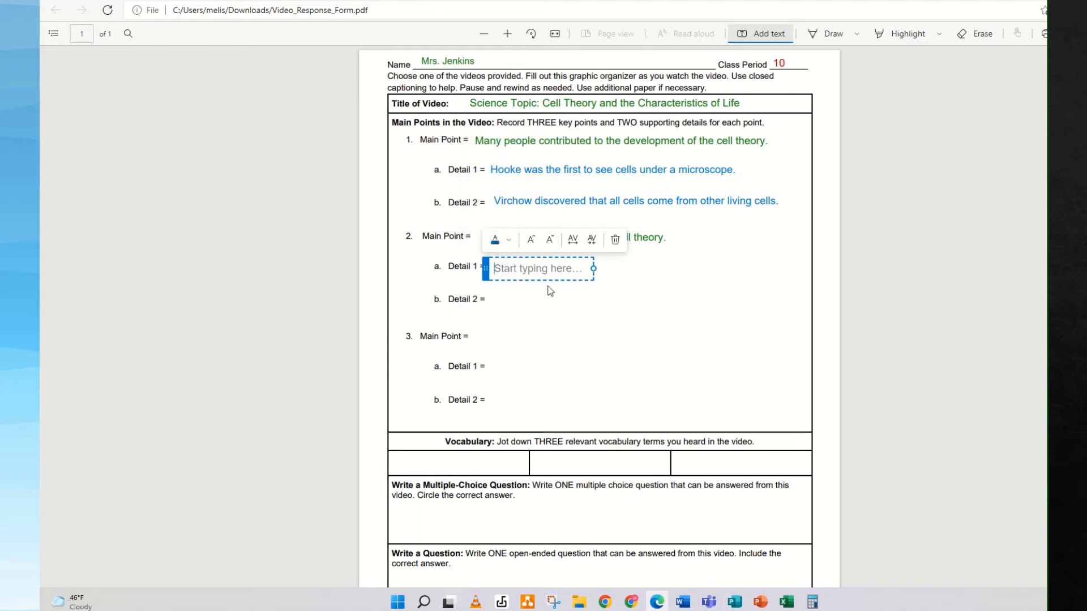
text(All cells come from other )
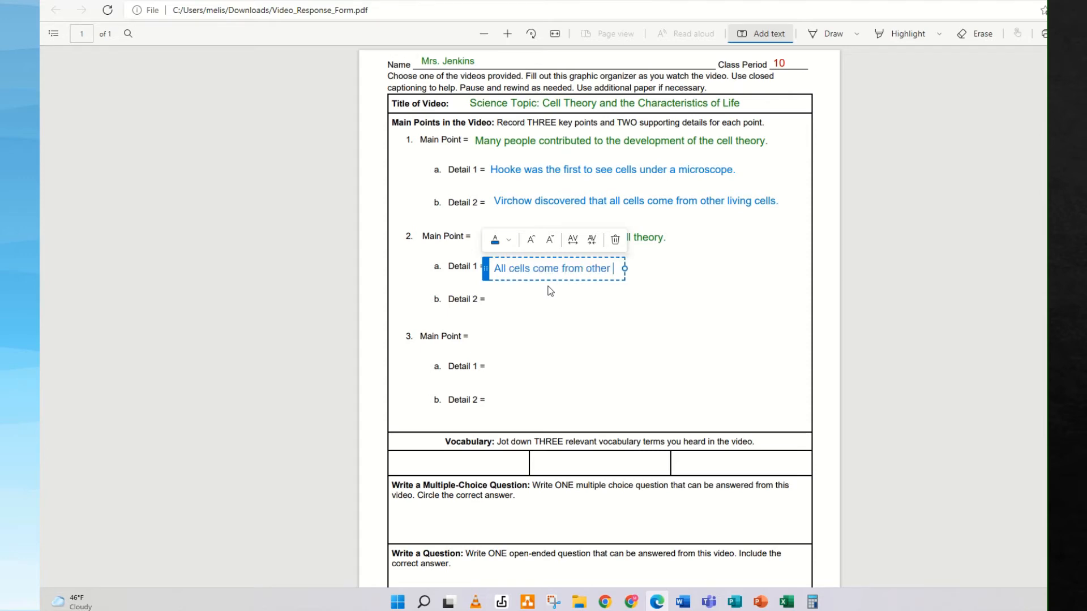
text(living ce)
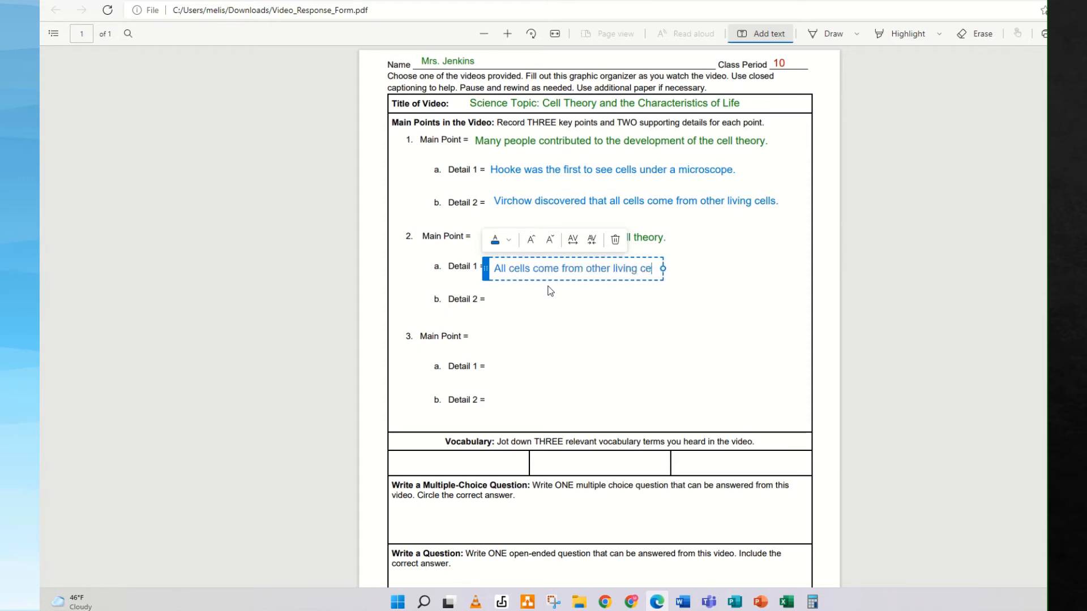
text(lls.)
Step: Add "All living things are made up of cells." in blue on the second main point's Detail 2 line
click(517, 302)
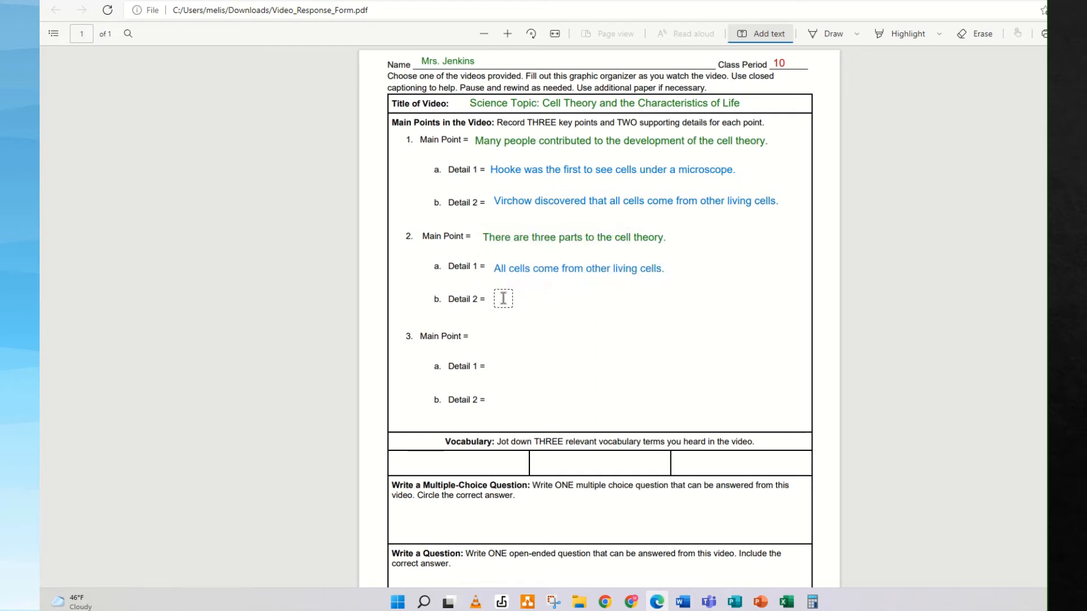
text(All )
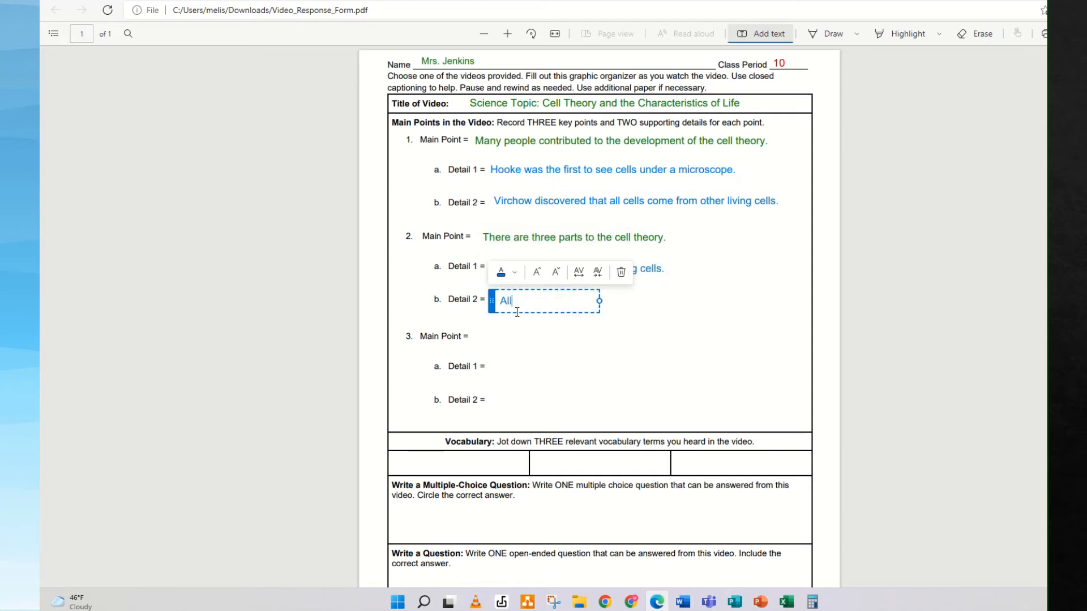
text(living things are made up of c)
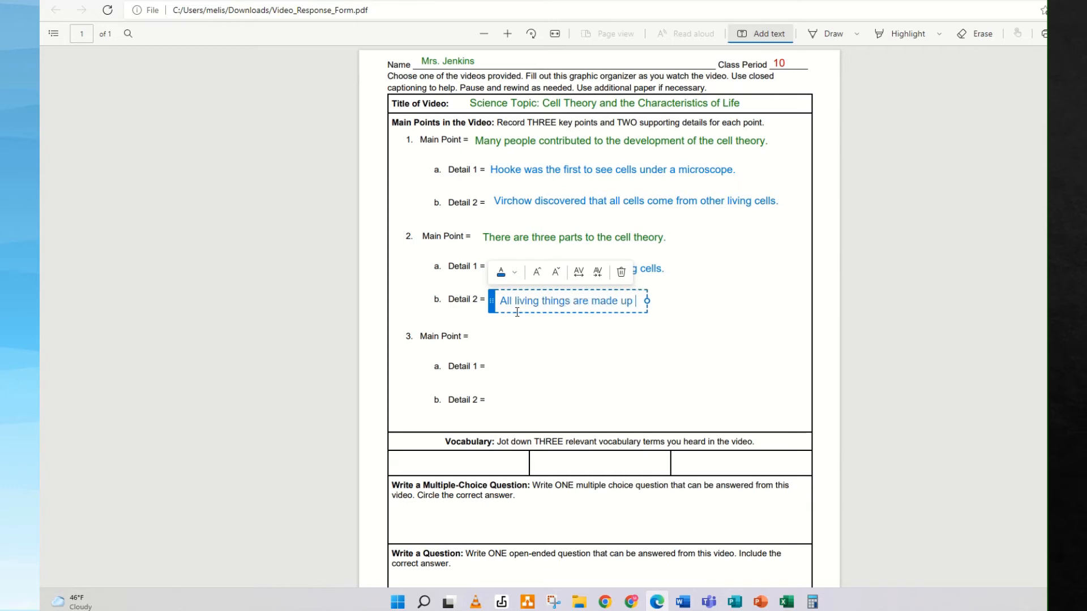
text(ells.)
click(725, 306)
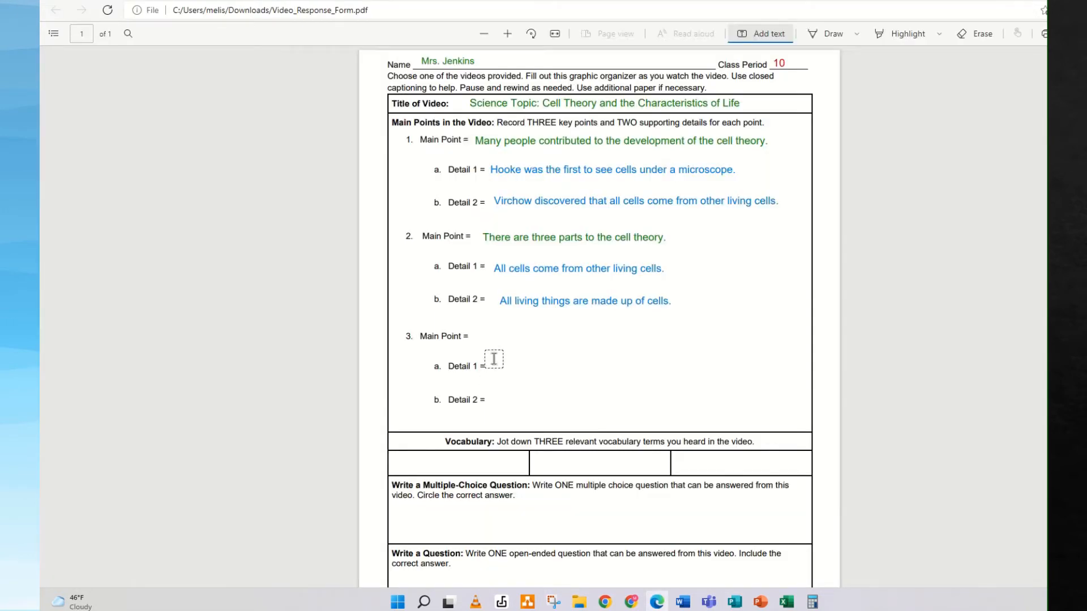
Step: Add the green text "There are many characteristics of life for all living things." on the third Main Point line
click(481, 336)
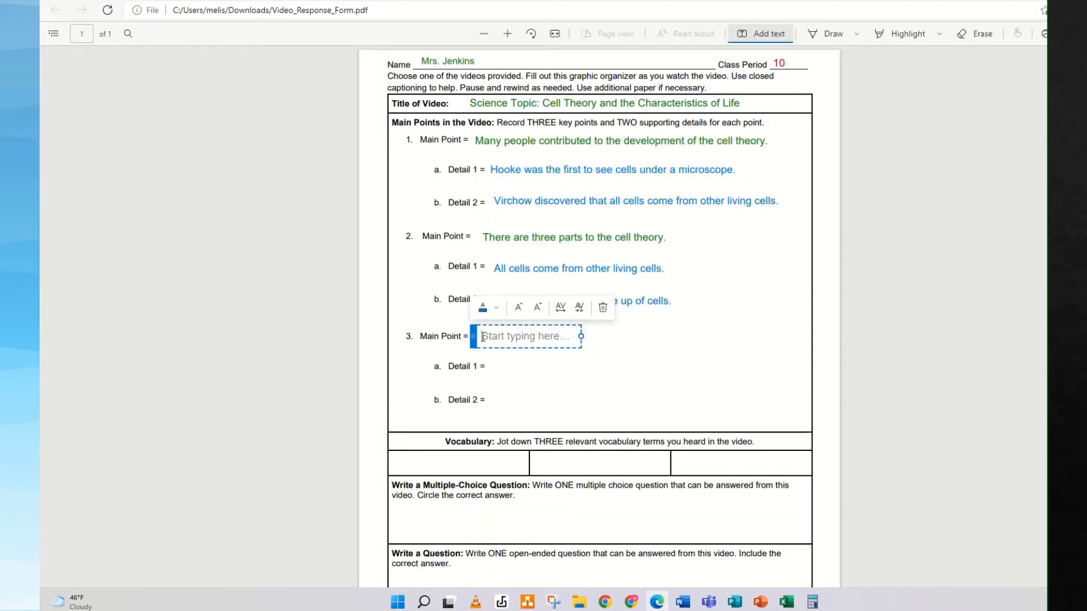
click(487, 307)
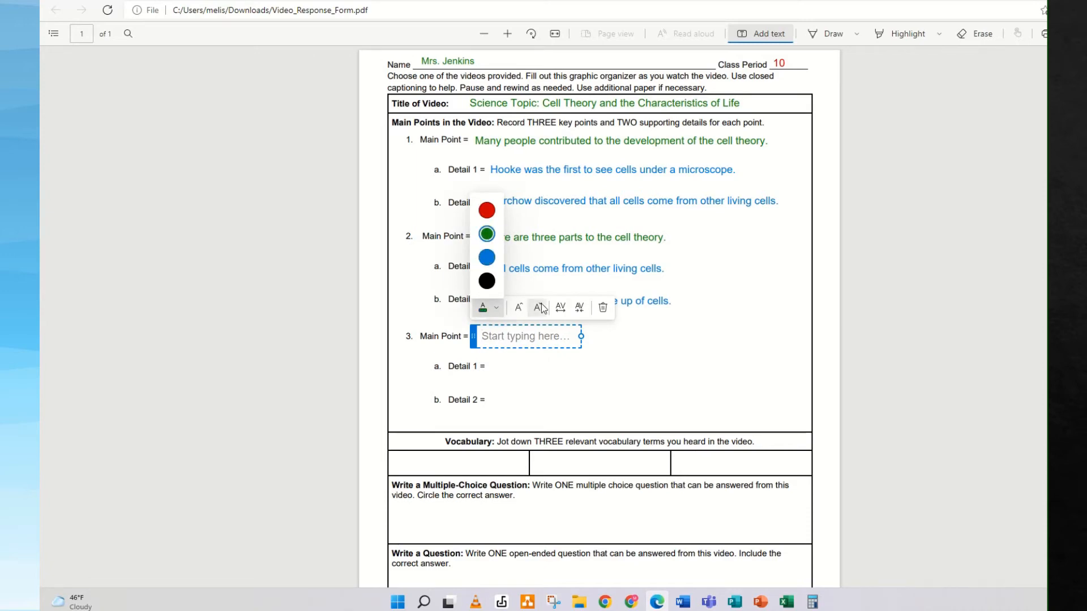
click(532, 338)
text(There are m)
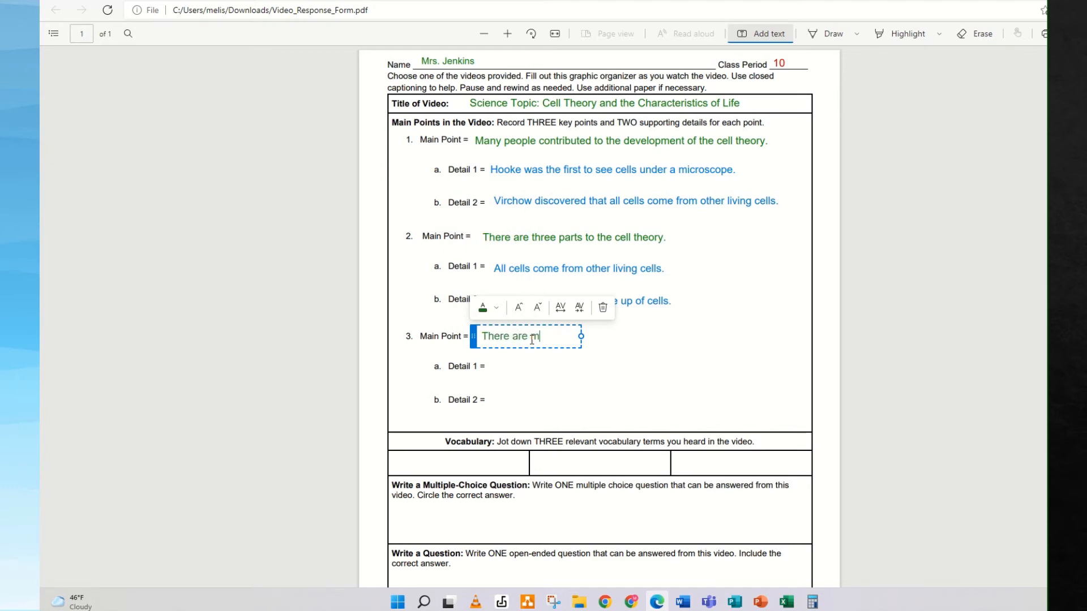
text(any charac)
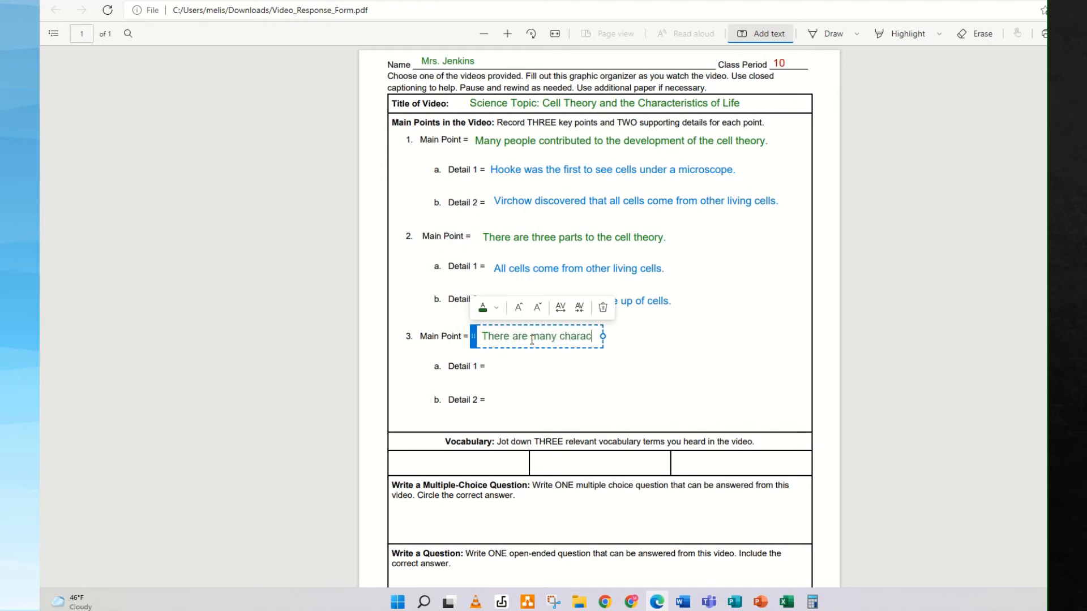
text(teristics o)
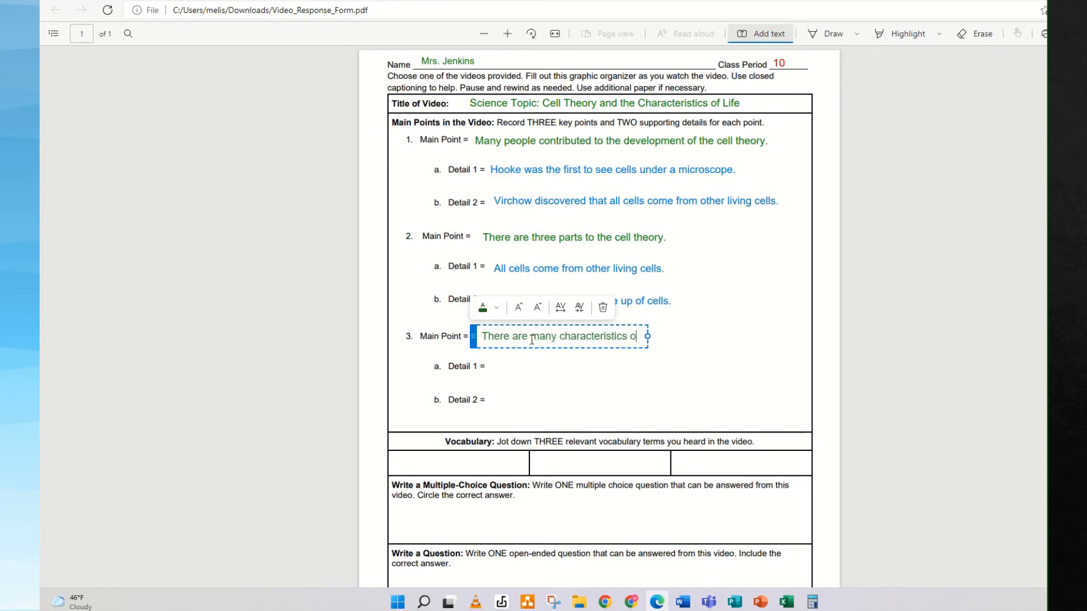
text(f life for al)
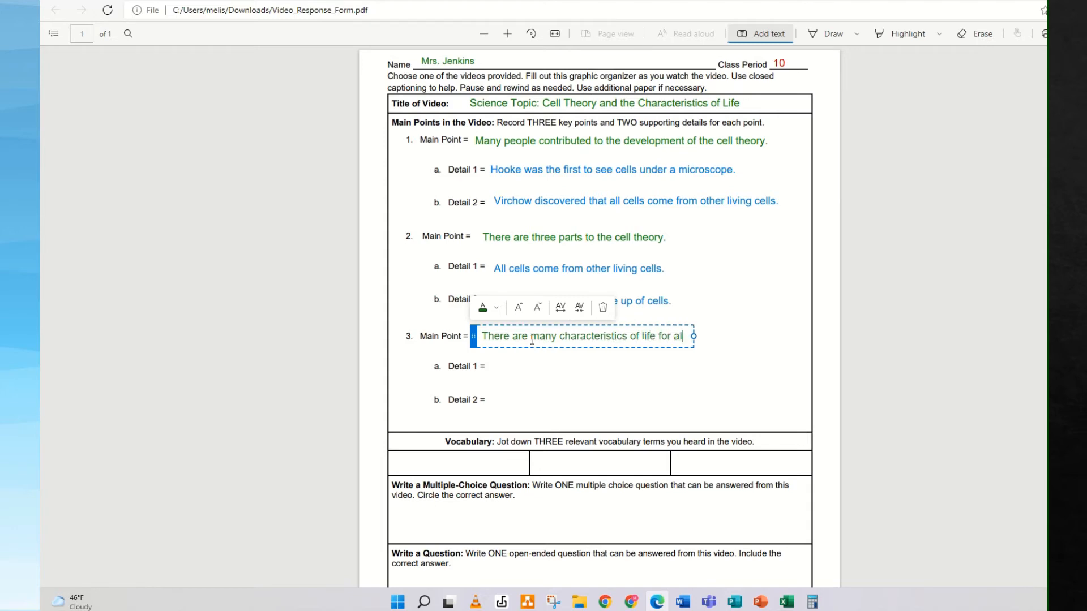
text(l living things.)
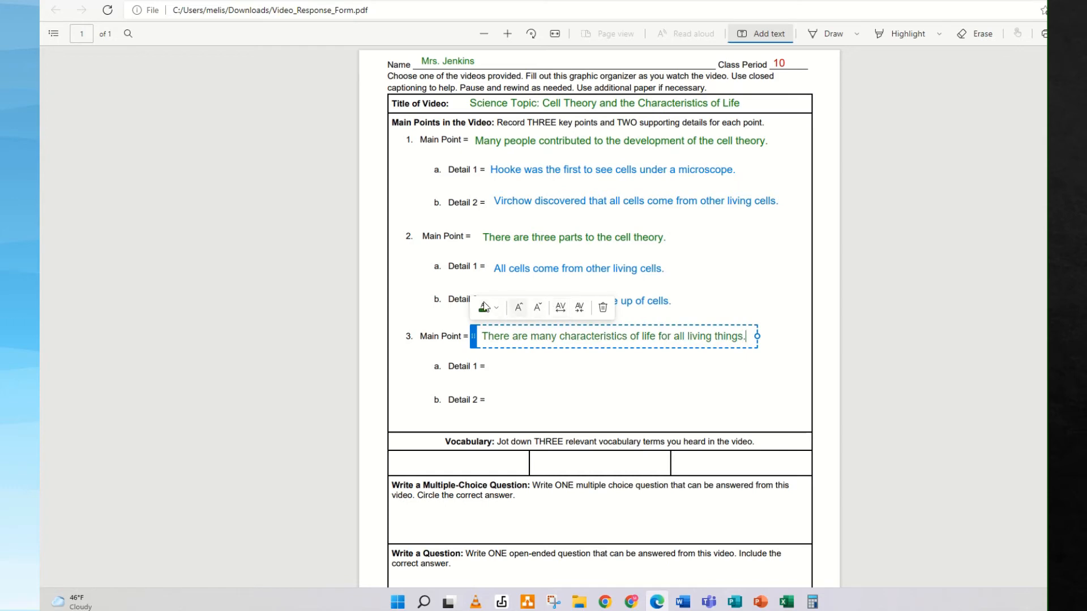
Step: Add the blue text "All living things grow." on the third main point's Detail 1 line
click(497, 368)
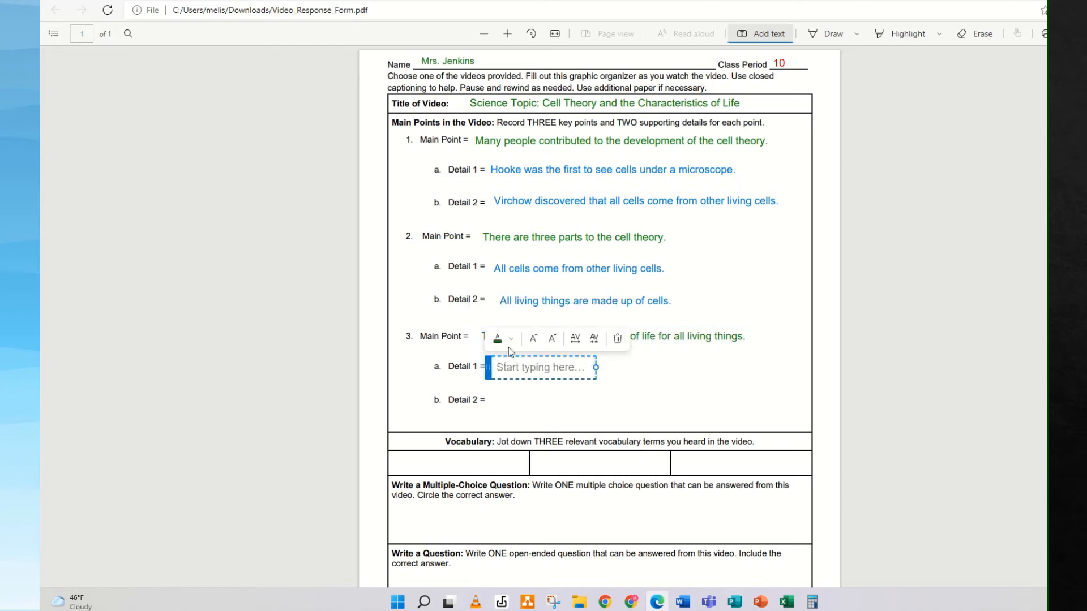
click(509, 341)
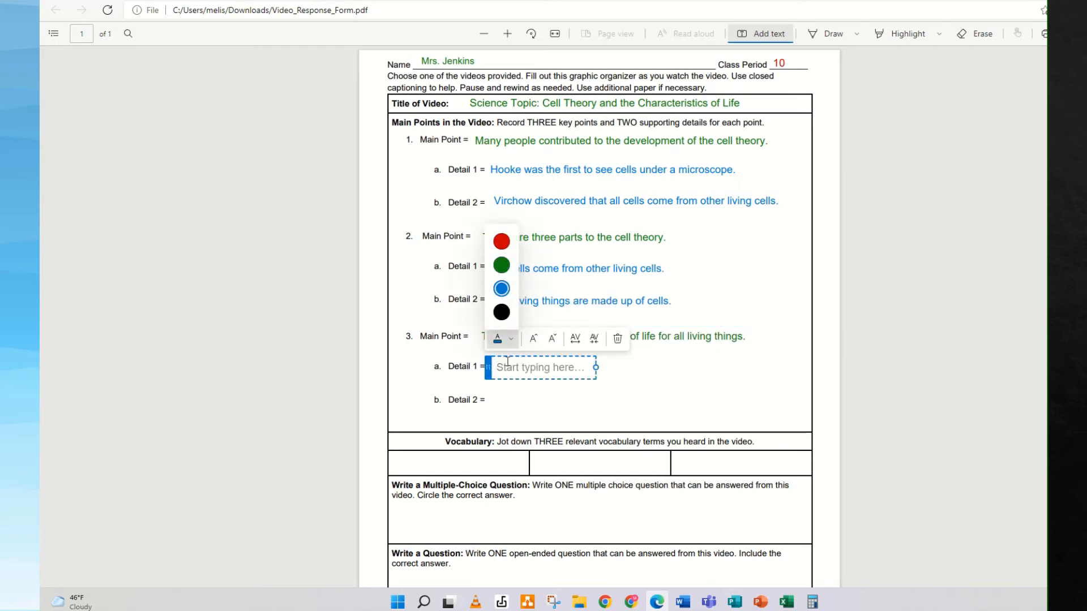
click(508, 365)
text(All)
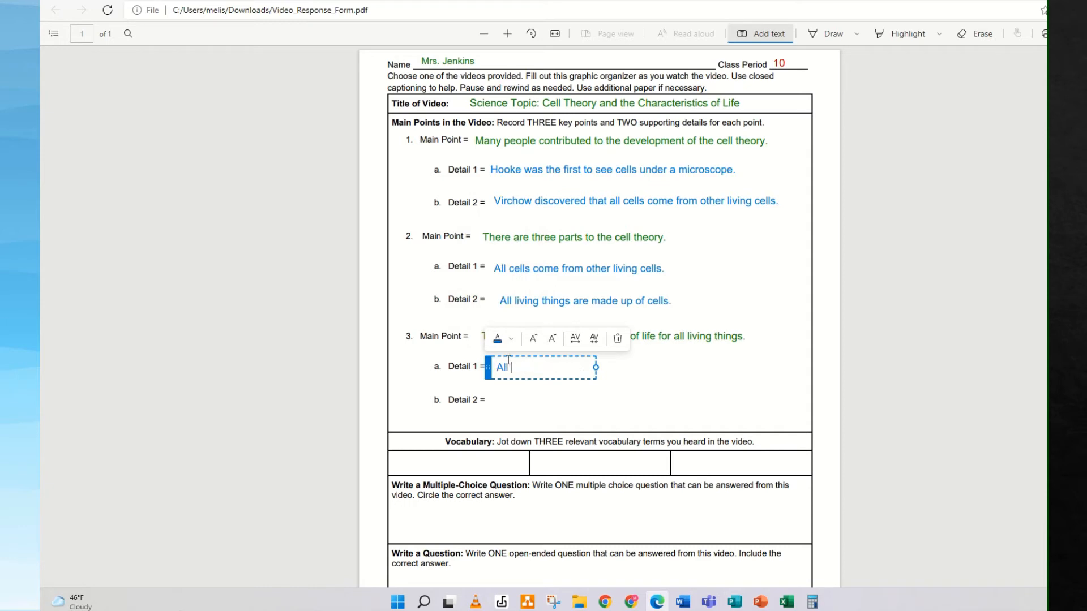
text( living things)
text(grow.)
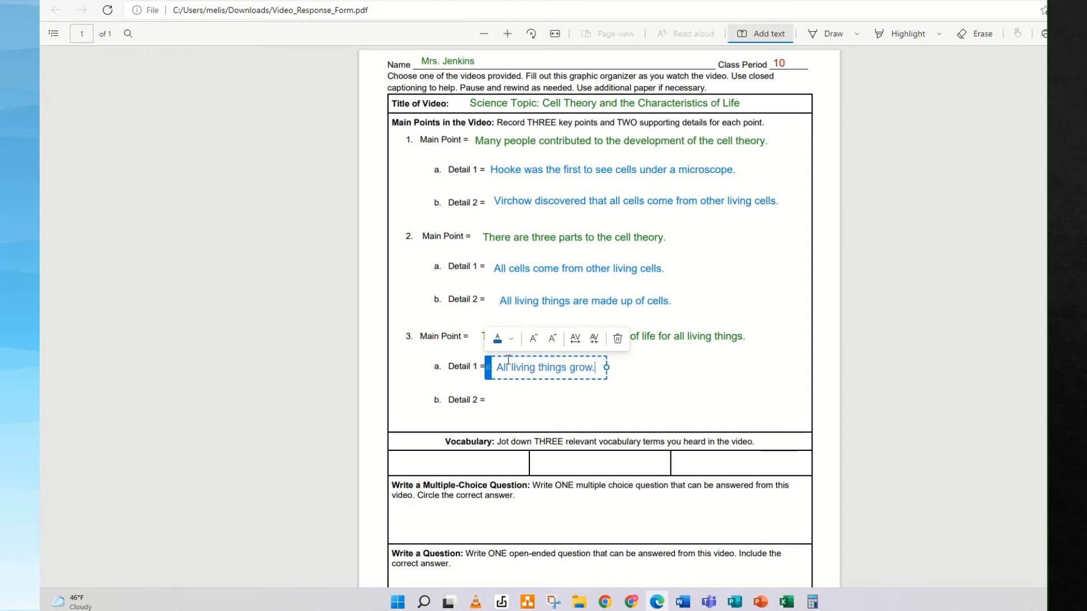
Step: Consult the video's Characteristics of Life slide and add "All living things respond to their environment." on the third main point's Detail 2 line
click(505, 401)
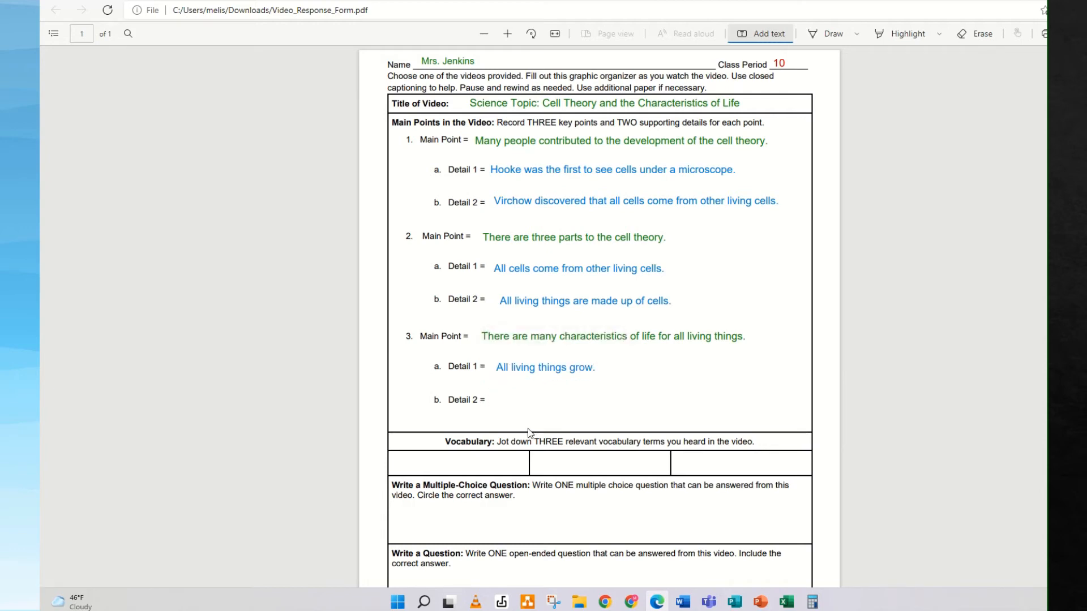
text(All li)
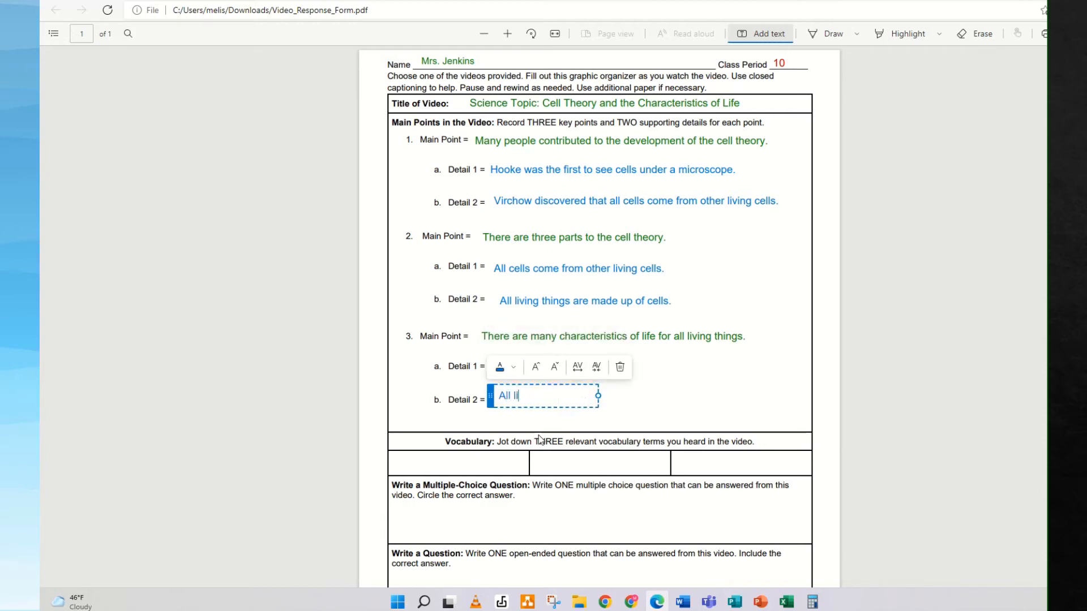
text(ving things)
key(ctrl+Tab)
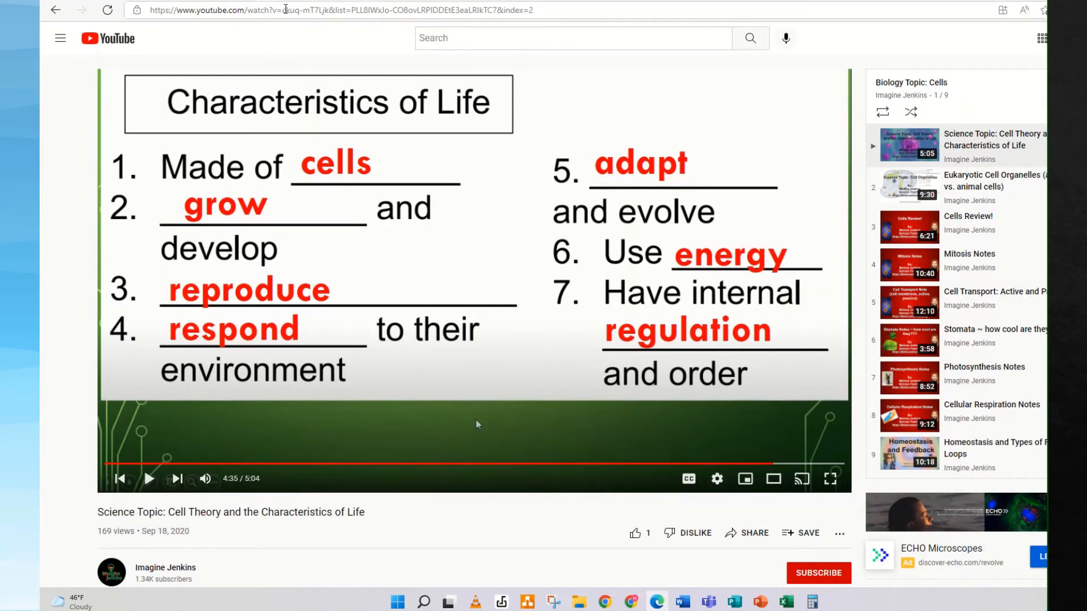
key(ctrl+Tab)
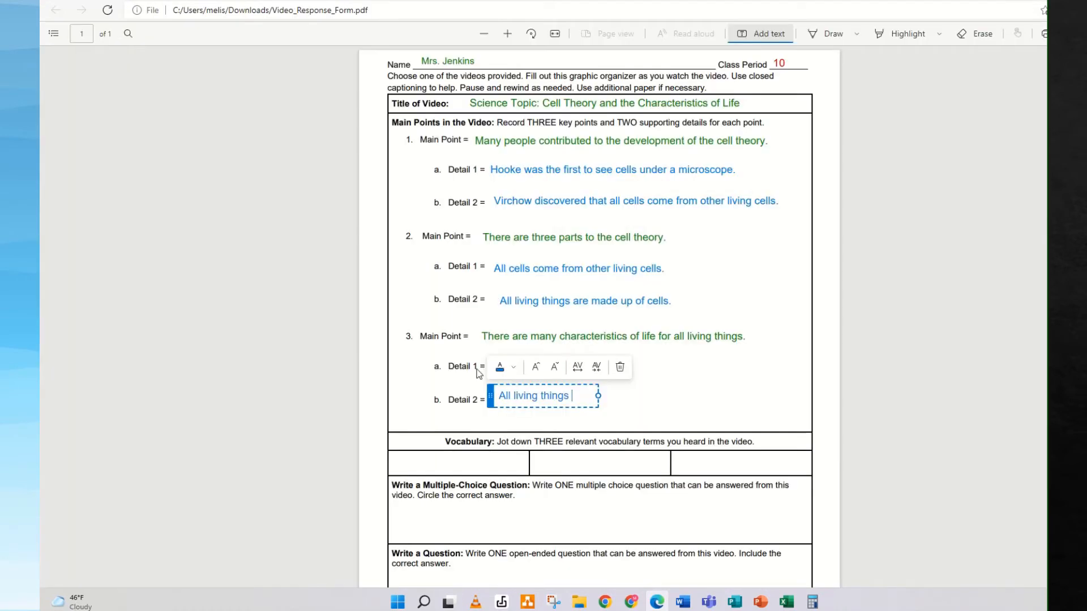
text(respond to their e)
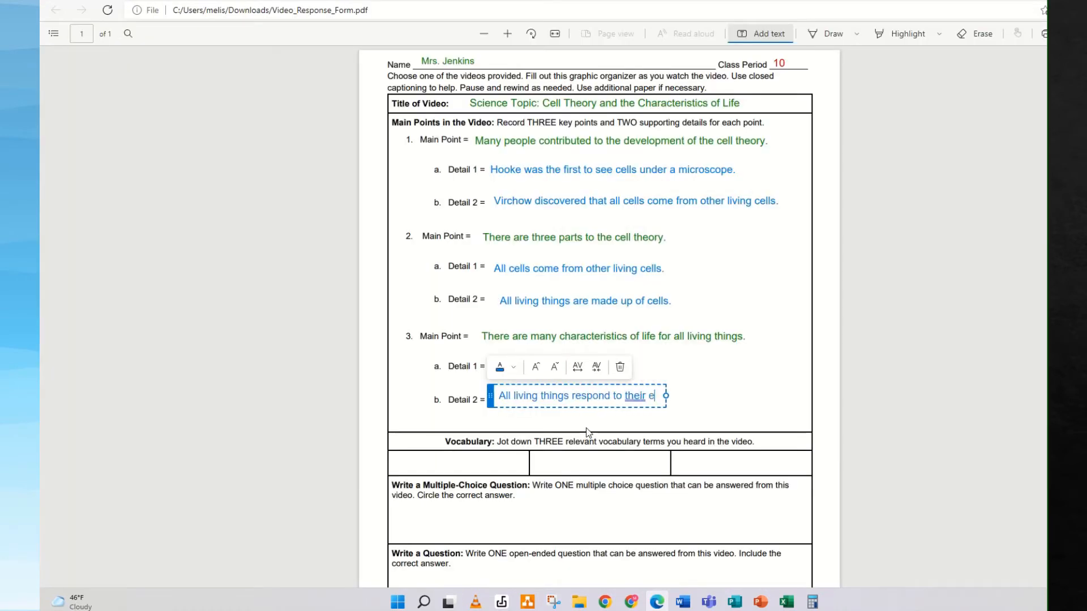
text(nvironment)
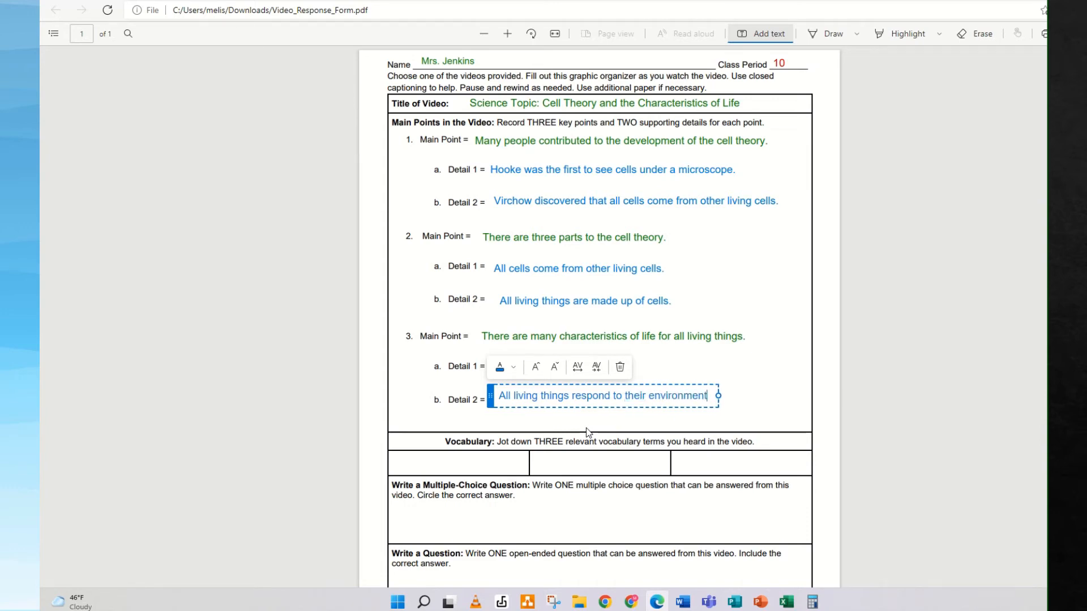
text(.)
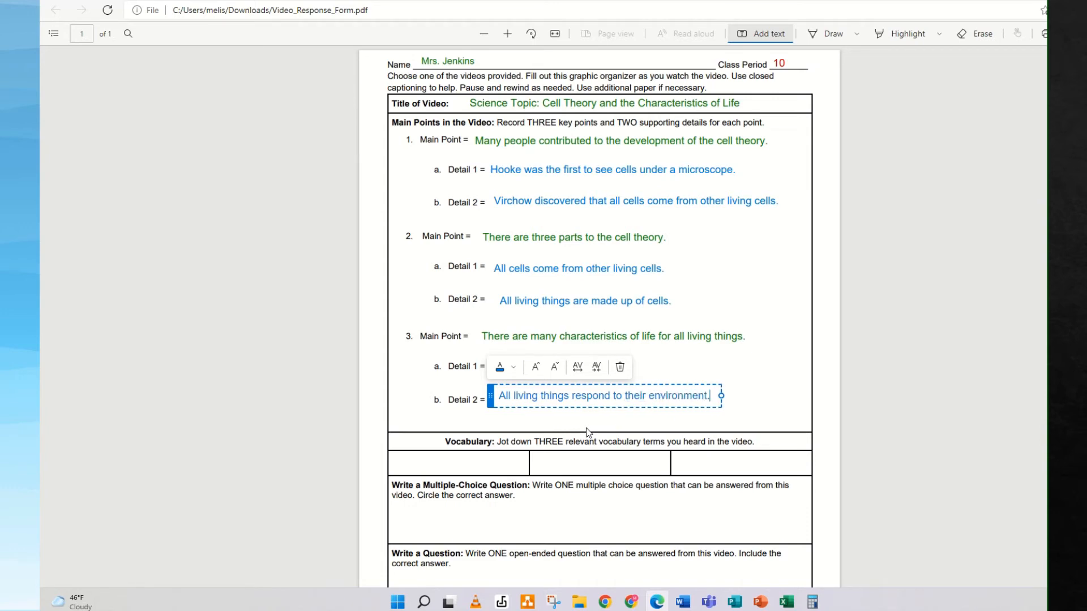
click(742, 383)
Step: Consult the video's Characteristics of Life slide and add "regulation" in red in the first vocabulary box
scroll(753, 375, down, 3)
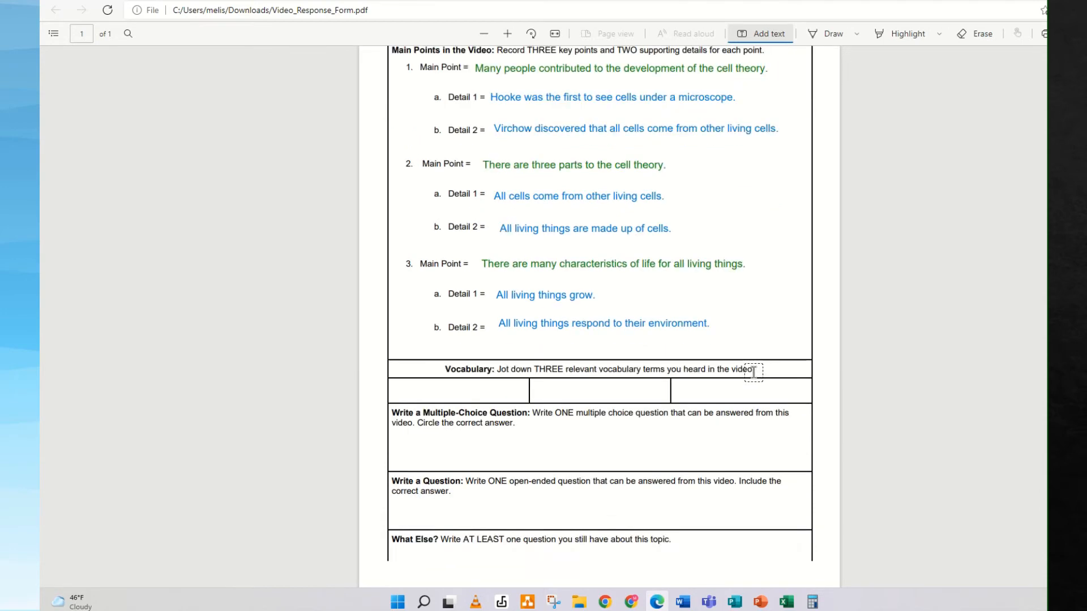
scroll(690, 330, up, 2)
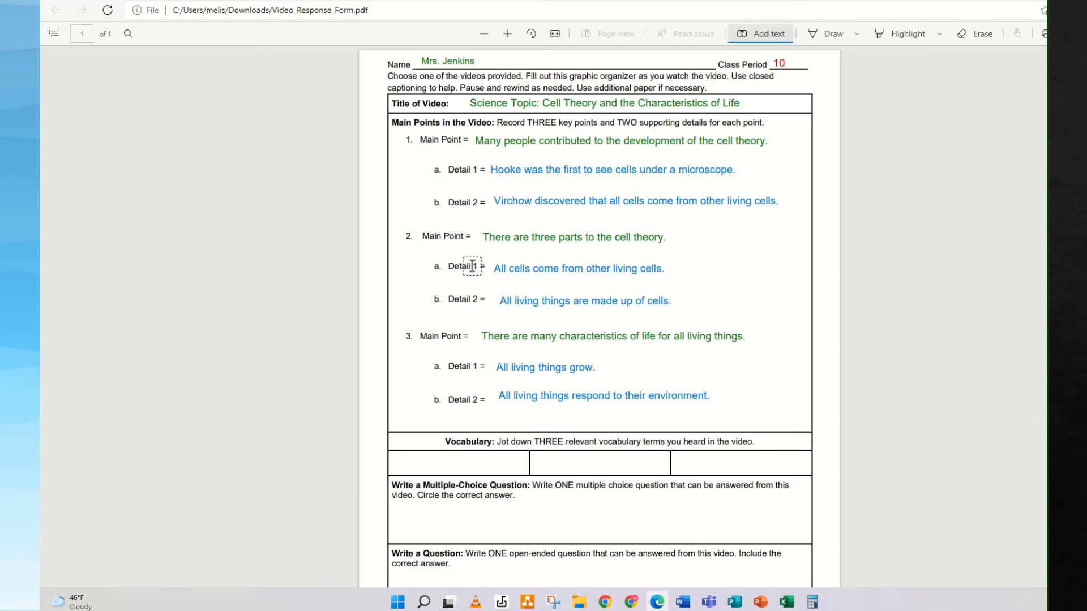
scroll(512, 287, down, 3)
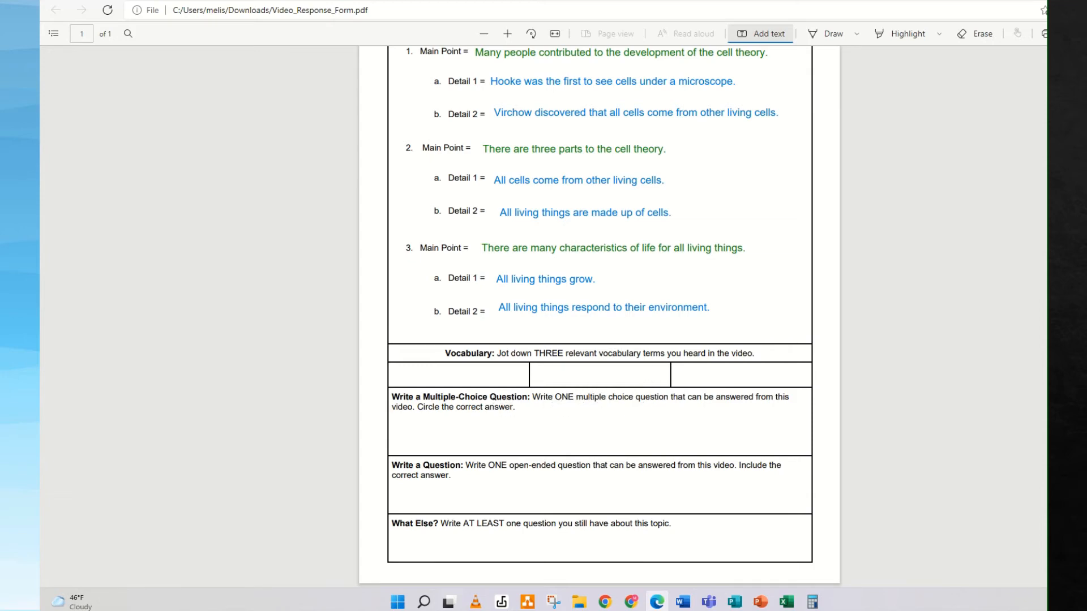
key(ctrl+Tab)
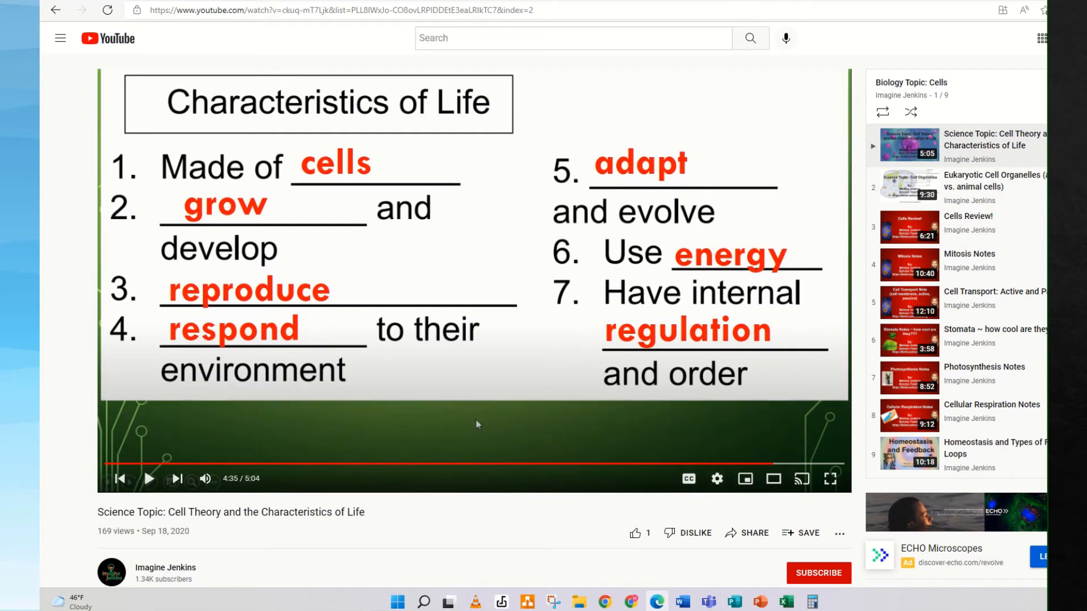
key(ctrl+Tab)
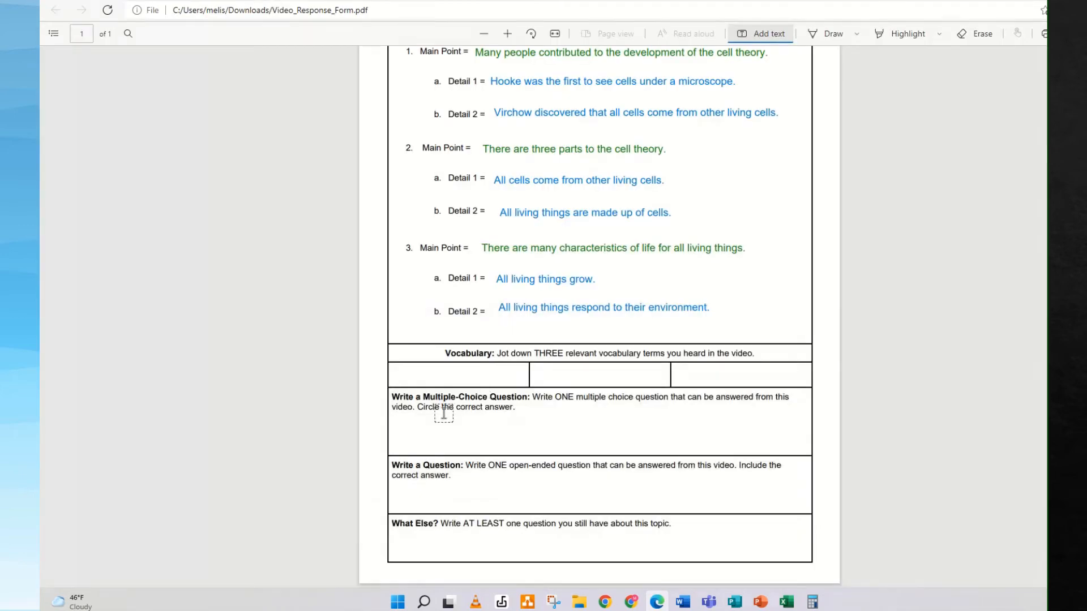
click(406, 376)
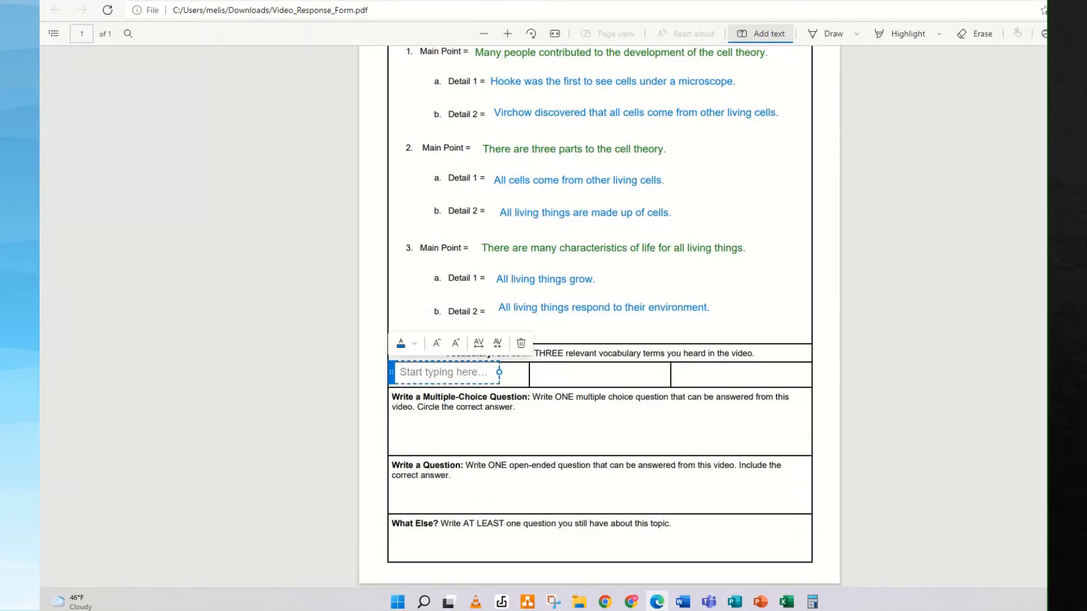
click(404, 343)
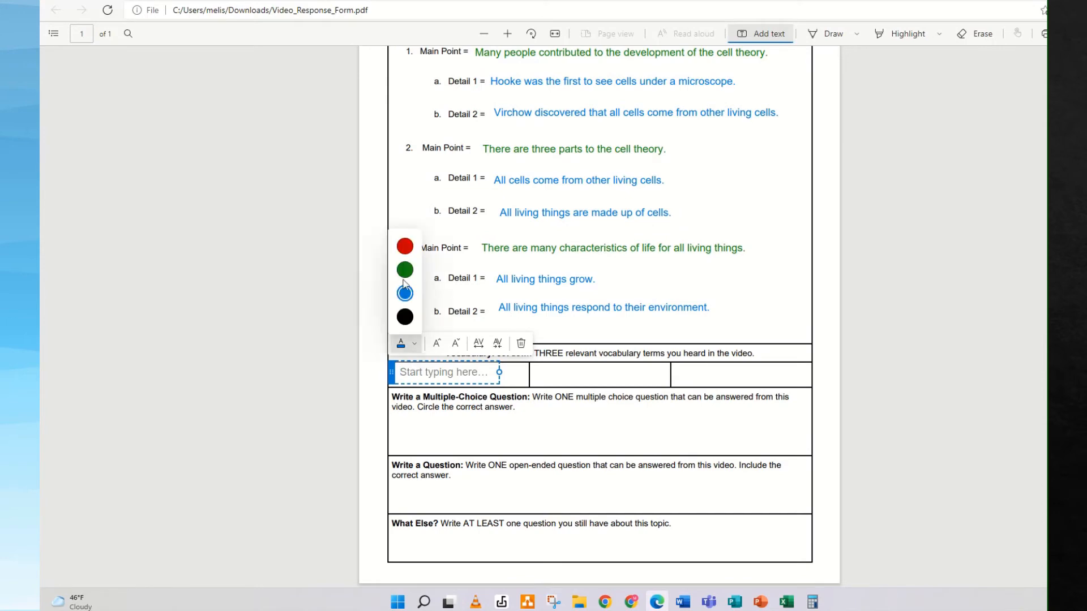
click(405, 247)
click(415, 378)
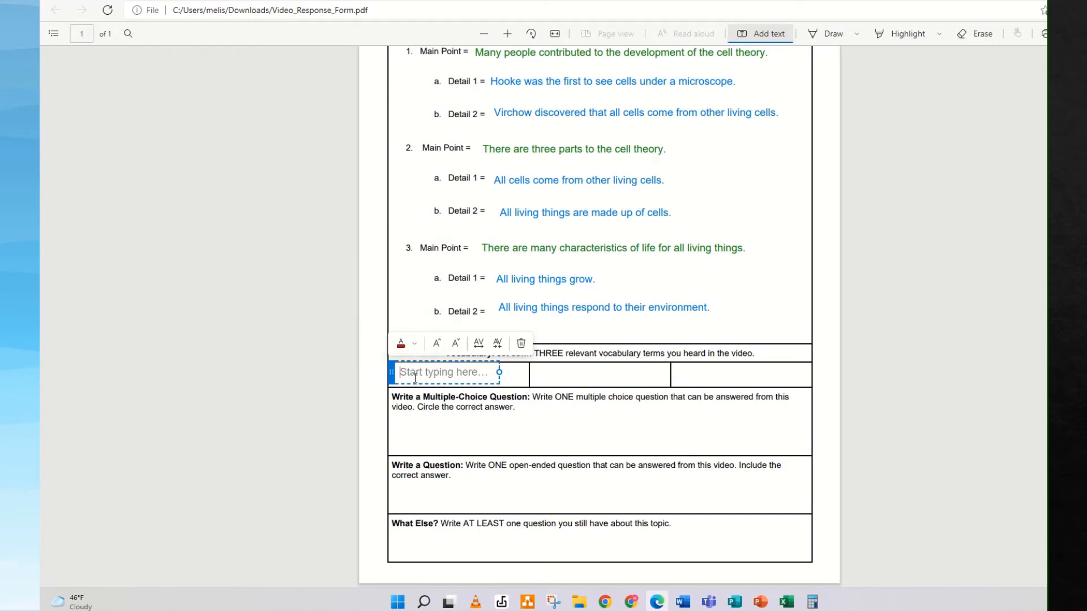
text(regulation)
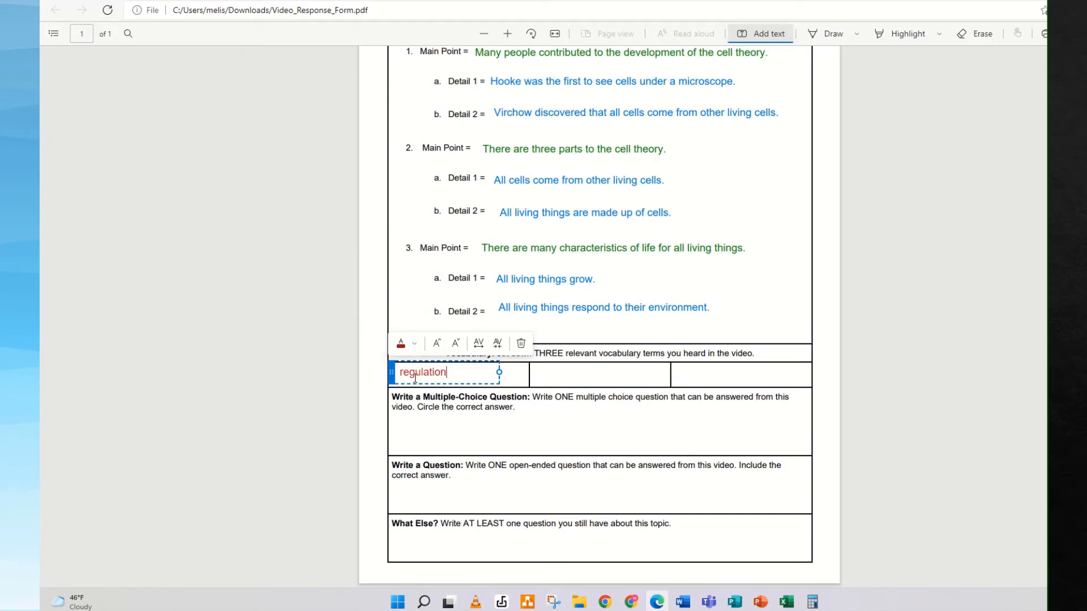
Step: Add the red terms "adapt" in the second vocabulary box and "internal" in the third
click(545, 375)
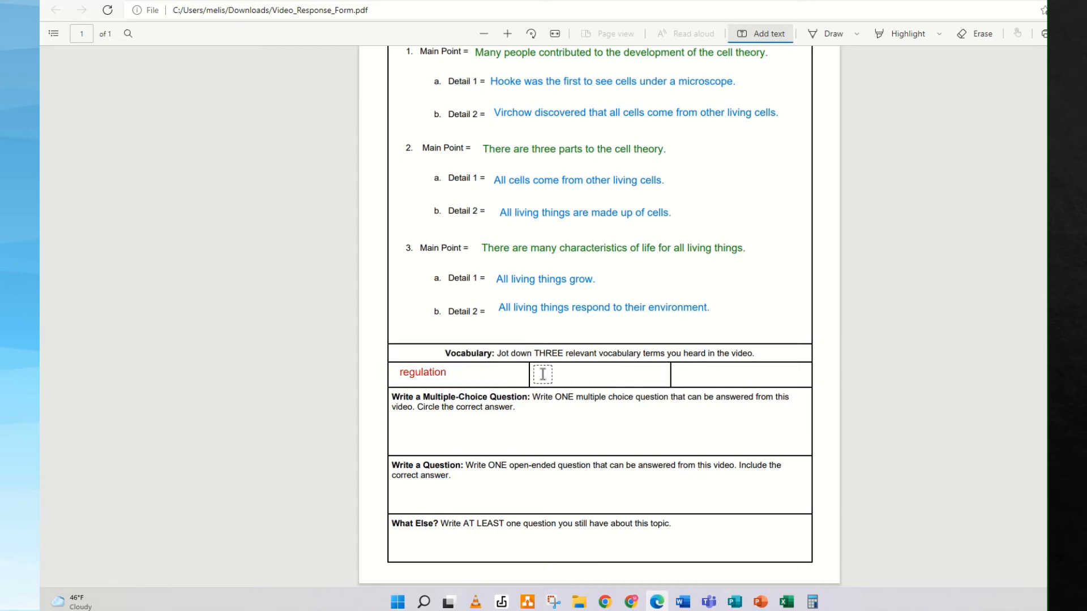
click(544, 374)
text(adapt)
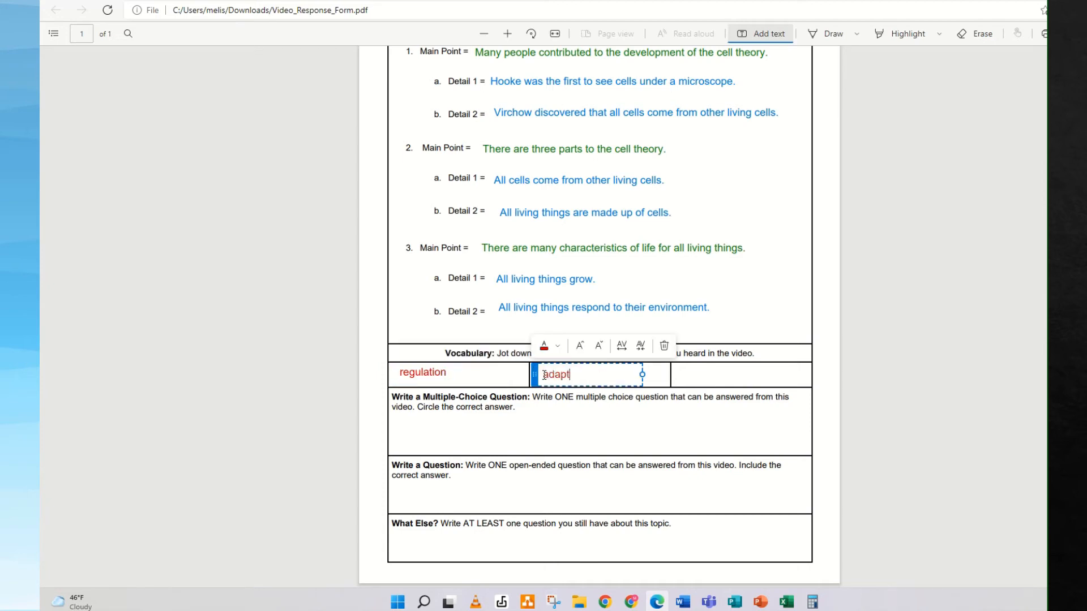
click(680, 373)
click(680, 373)
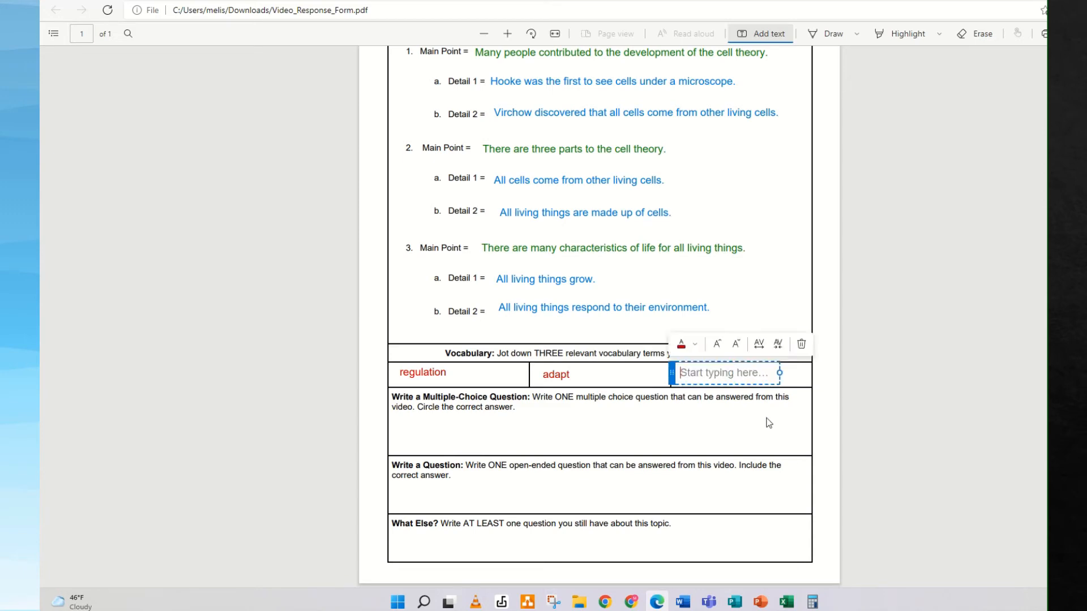
text(internal)
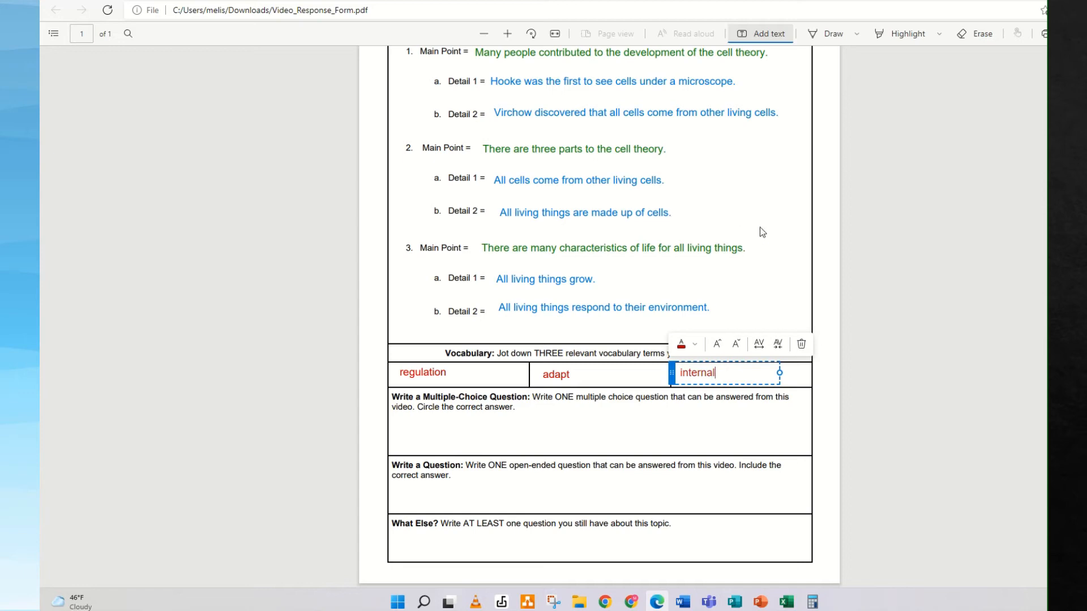
click(816, 399)
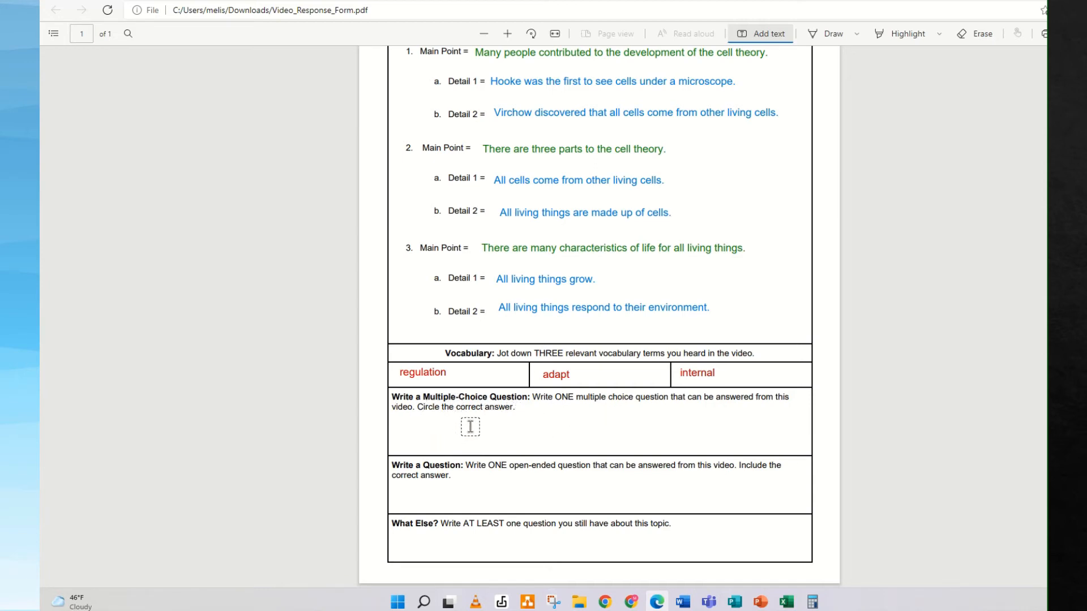
Step: Write a green question in the Multiple-Choice Question section asking which of the following is not a characteristic of life
click(419, 419)
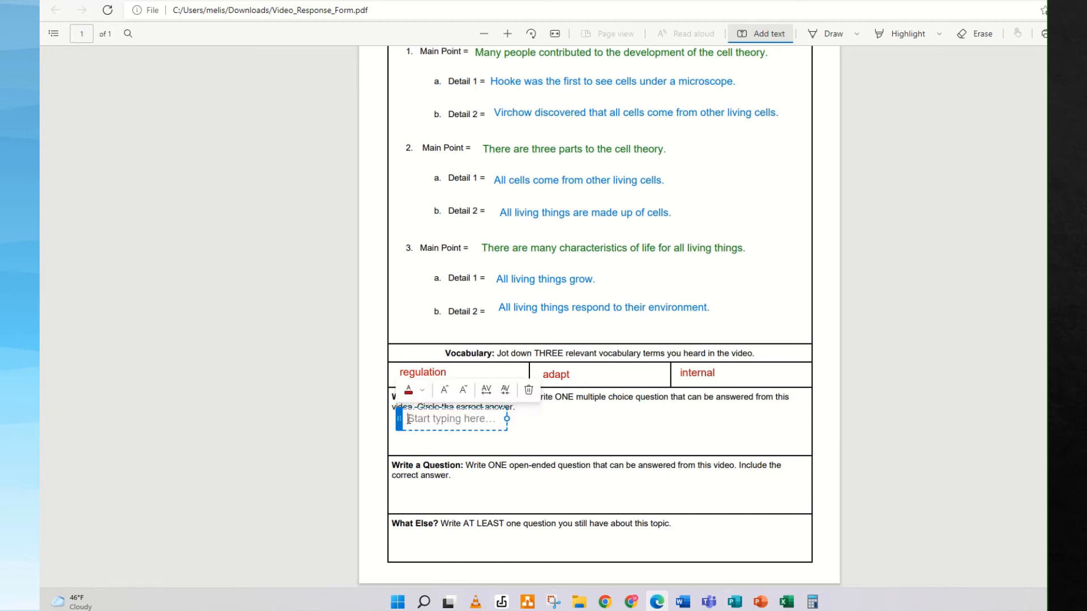
click(425, 391)
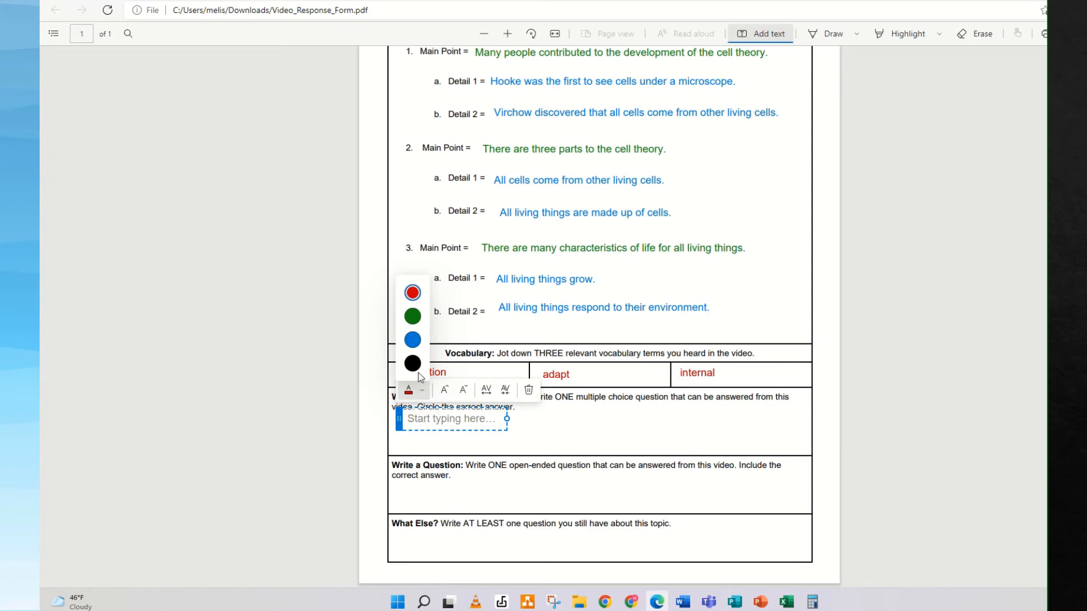
click(414, 364)
click(413, 316)
click(421, 417)
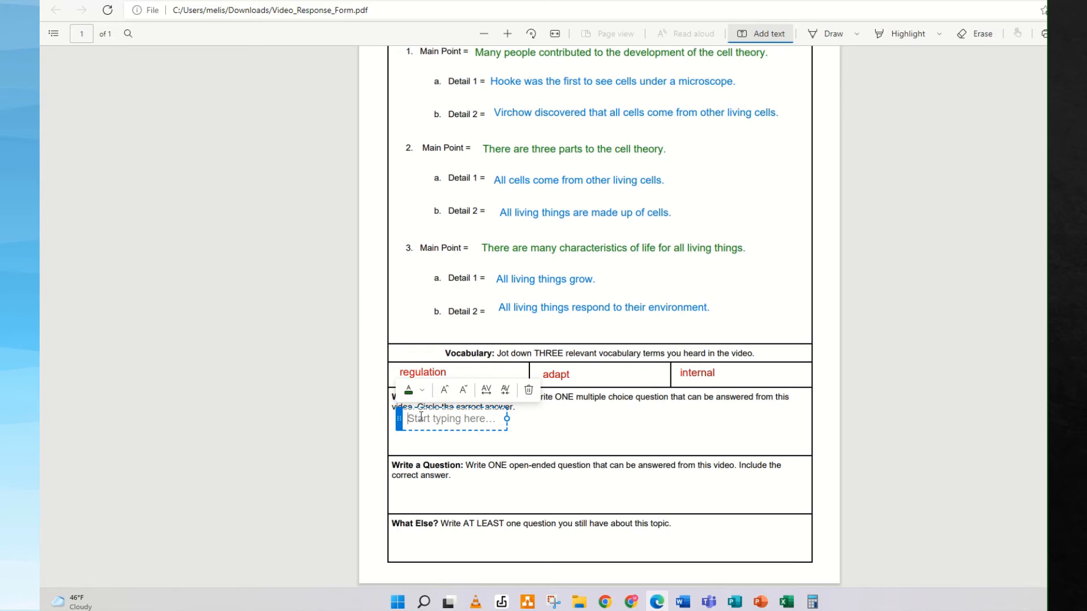
text(Which of )
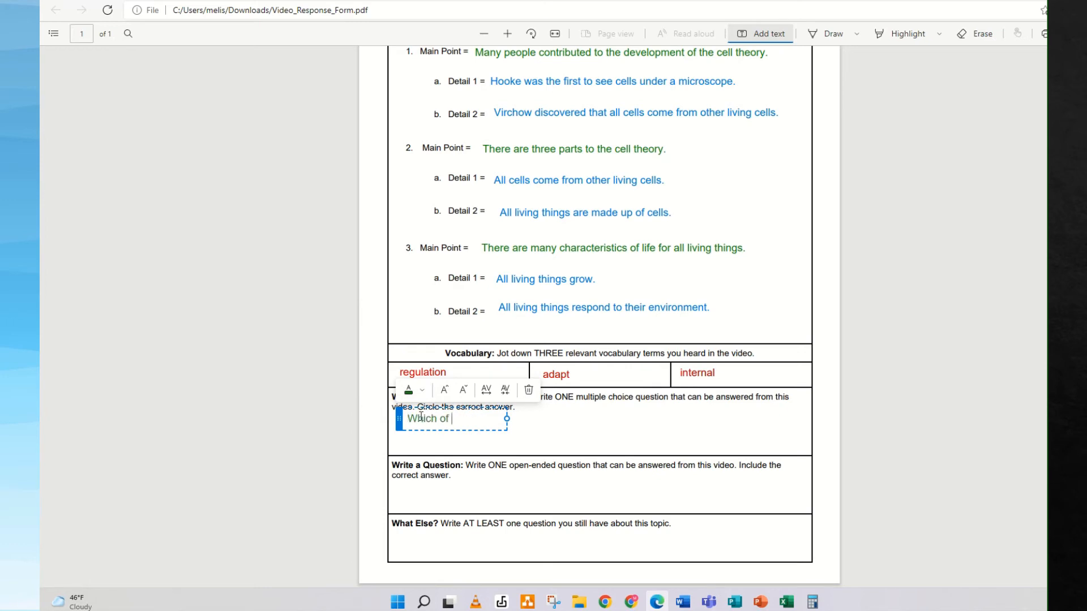
text(the following is )
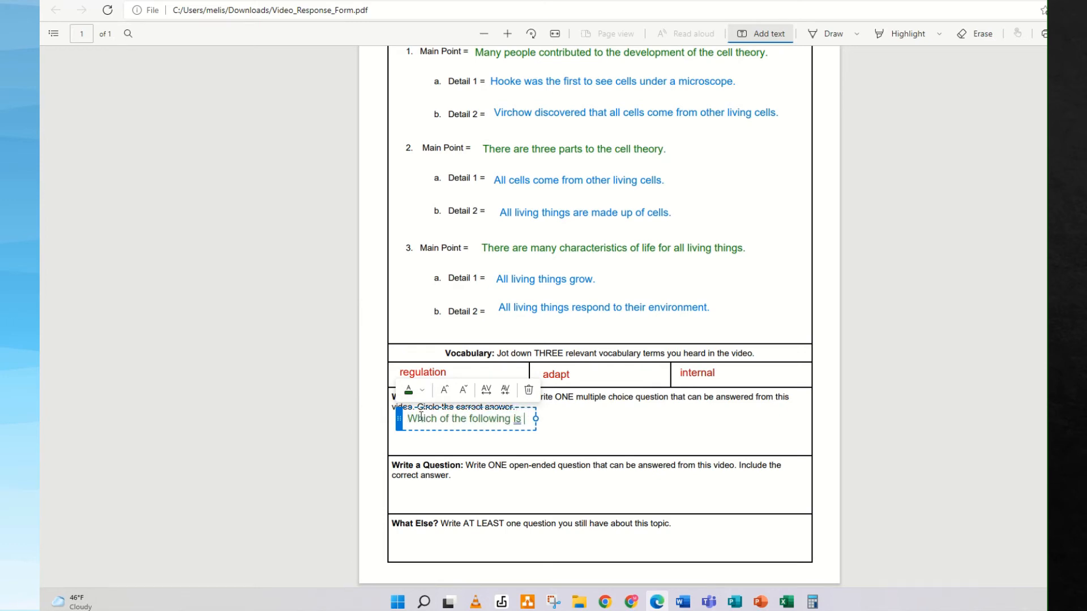
text(not a c)
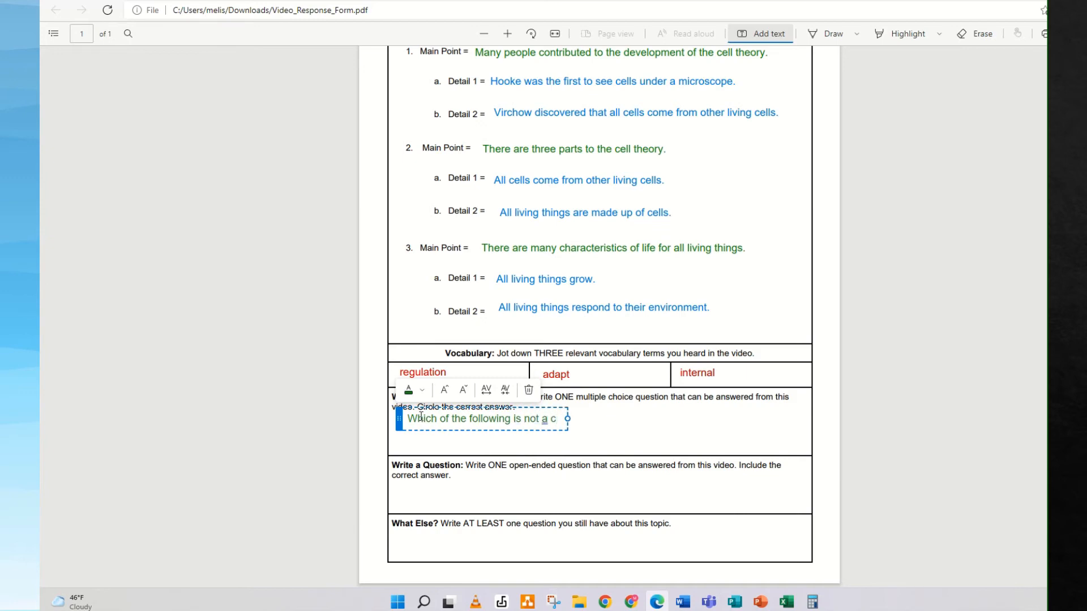
text(haractertics)
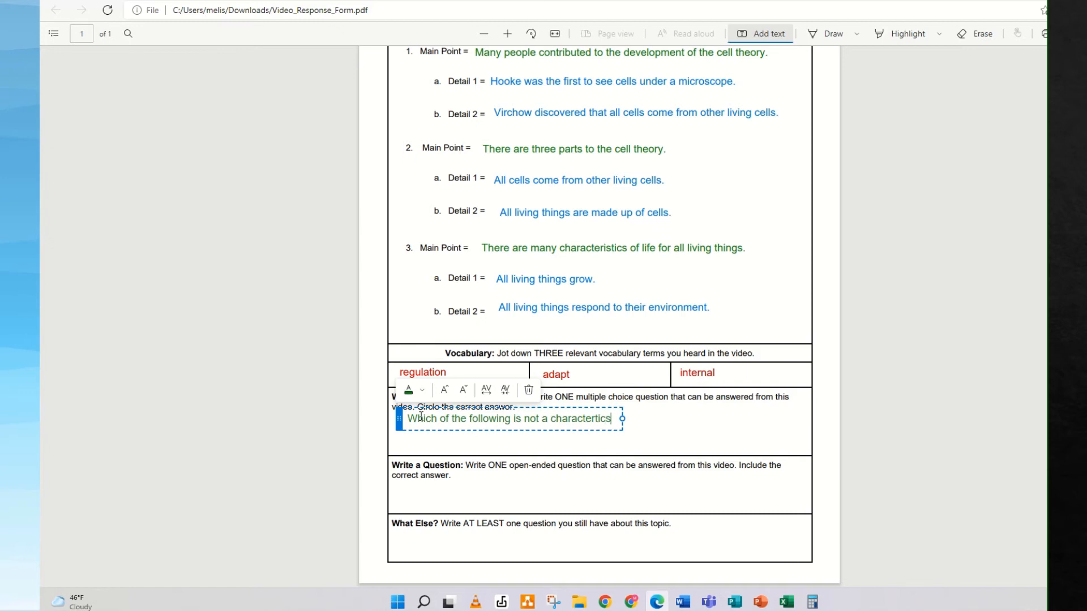
key(BackSpace)
key(BackSpace)
text(stic of life)
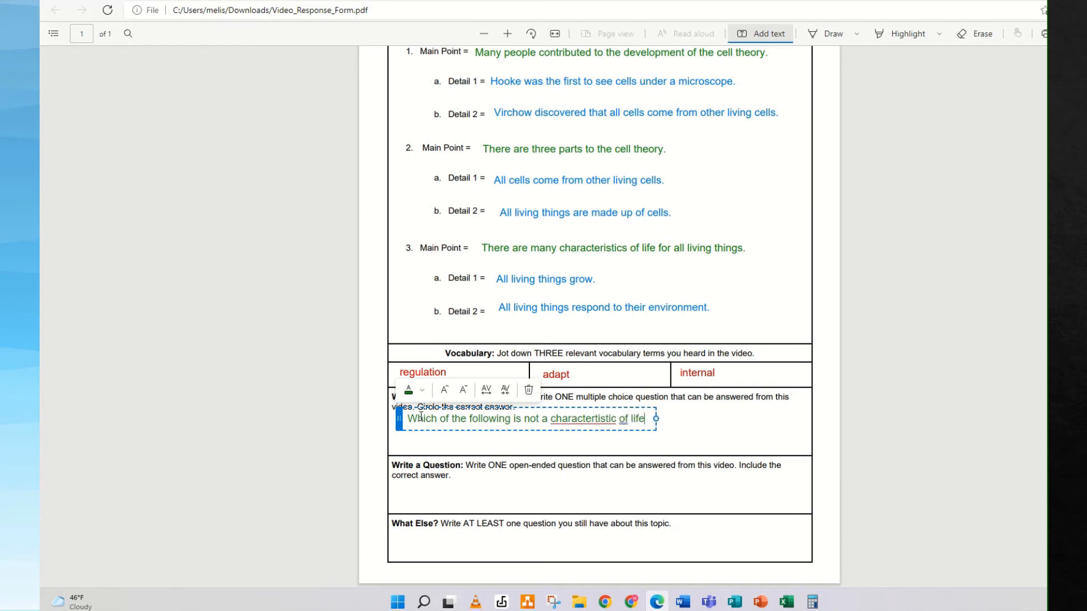
text(?)
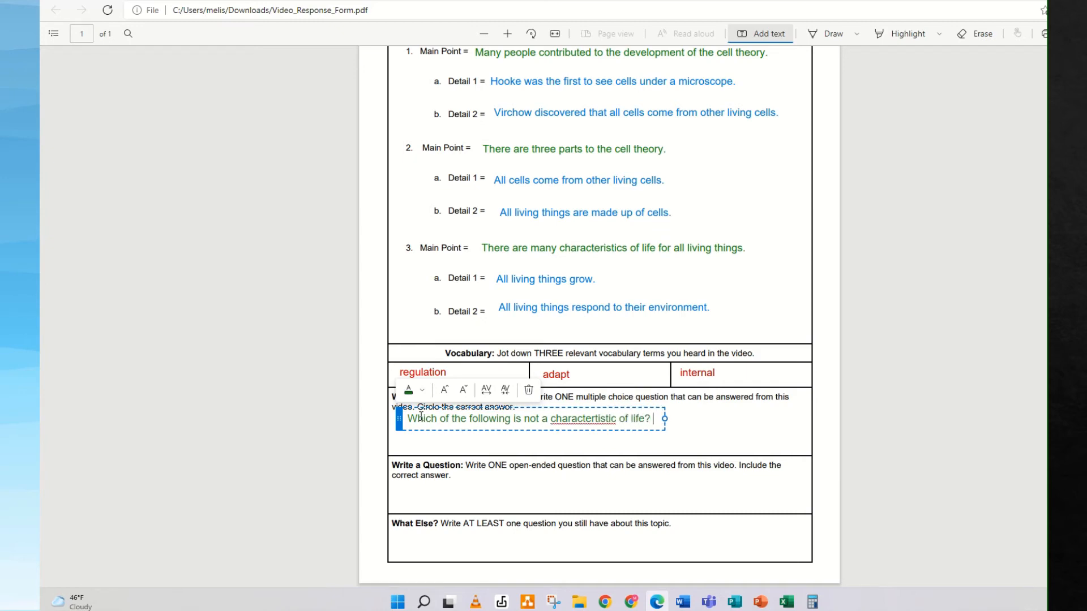
Step: Correct the spelling of "characteristic" in the multiple-choice question
right_click(586, 423)
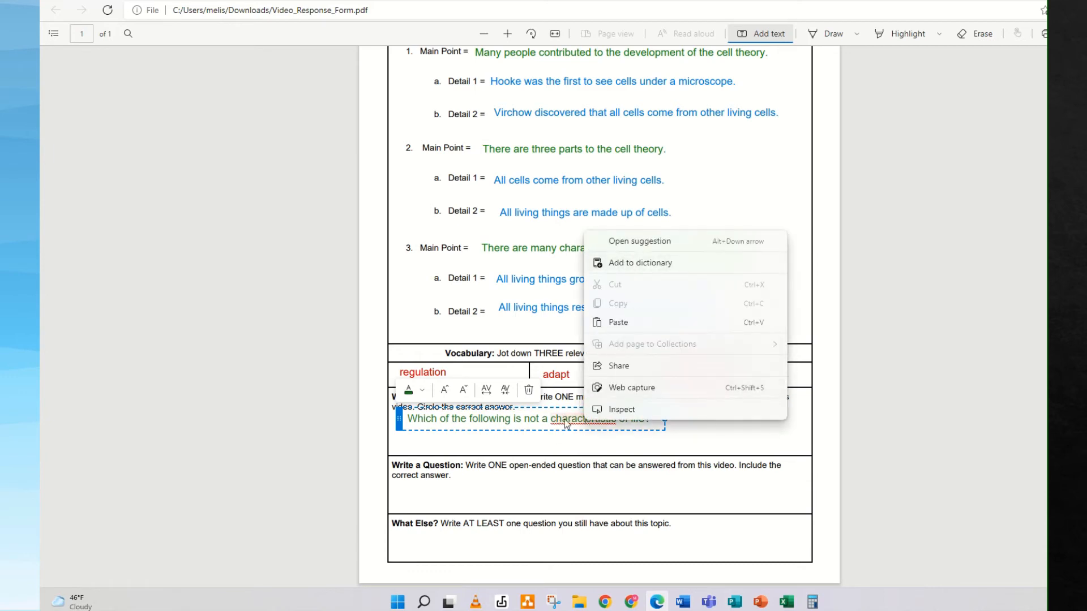
click(567, 421)
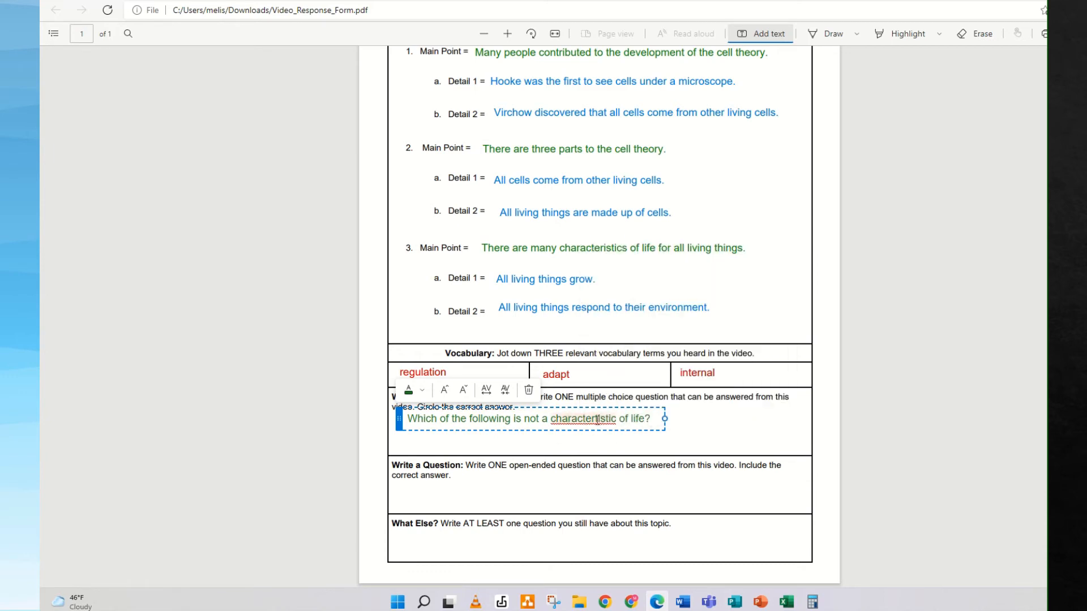
click(597, 420)
key(BackSpace)
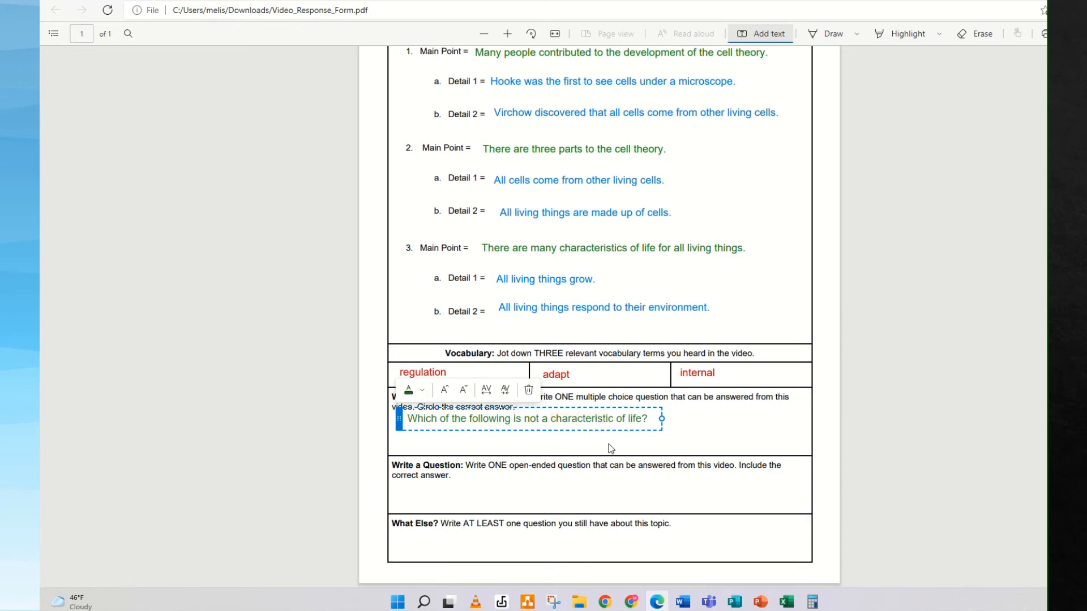
click(734, 448)
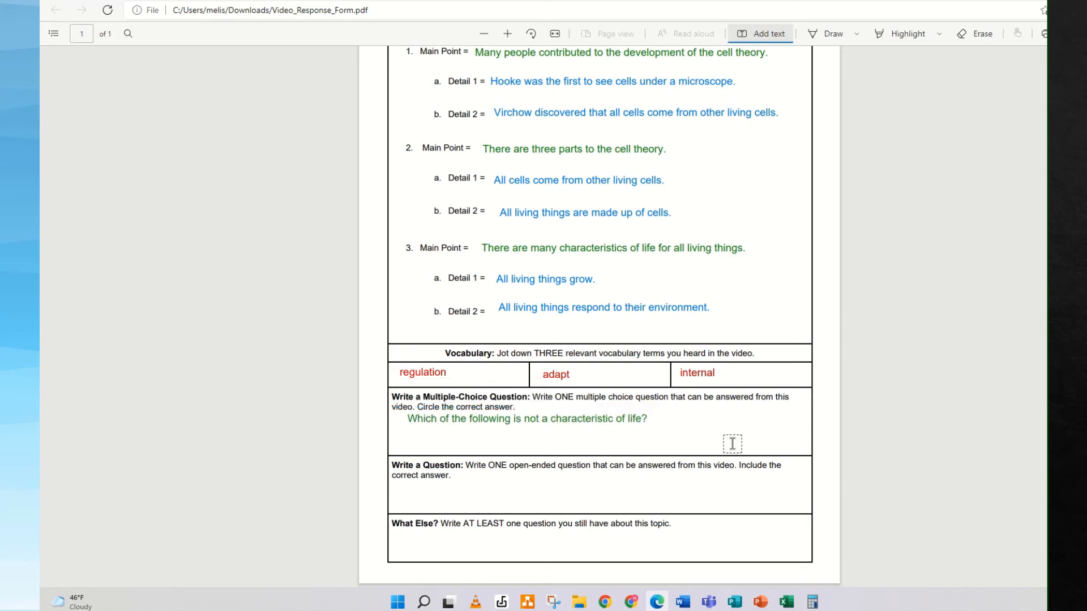
Step: Add the green answer choices "1. living things grow" and "2. living things never change" below the multiple-choice question
click(417, 429)
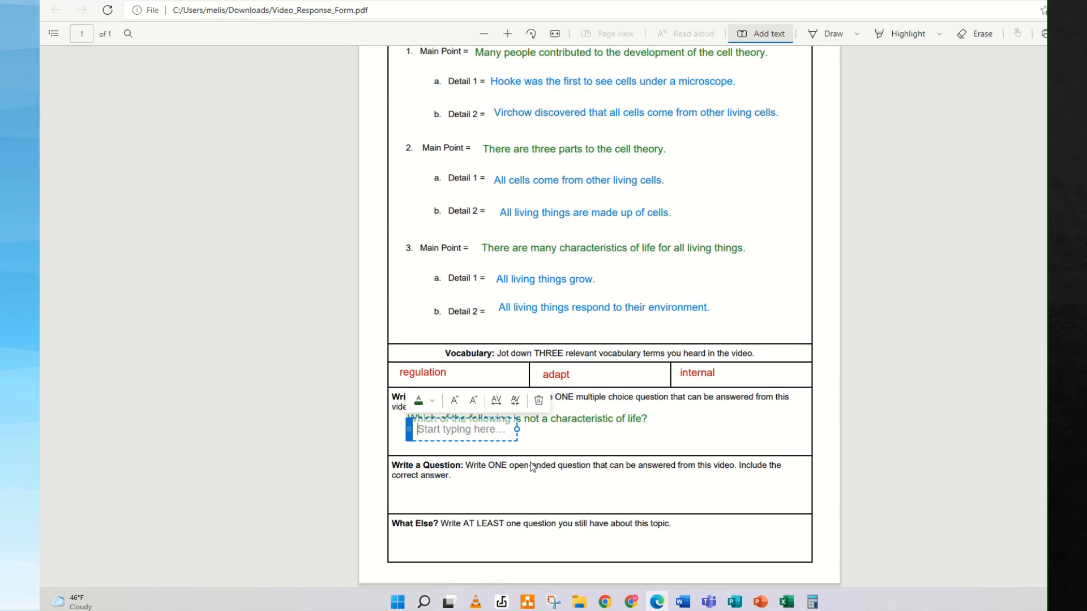
text(1.)
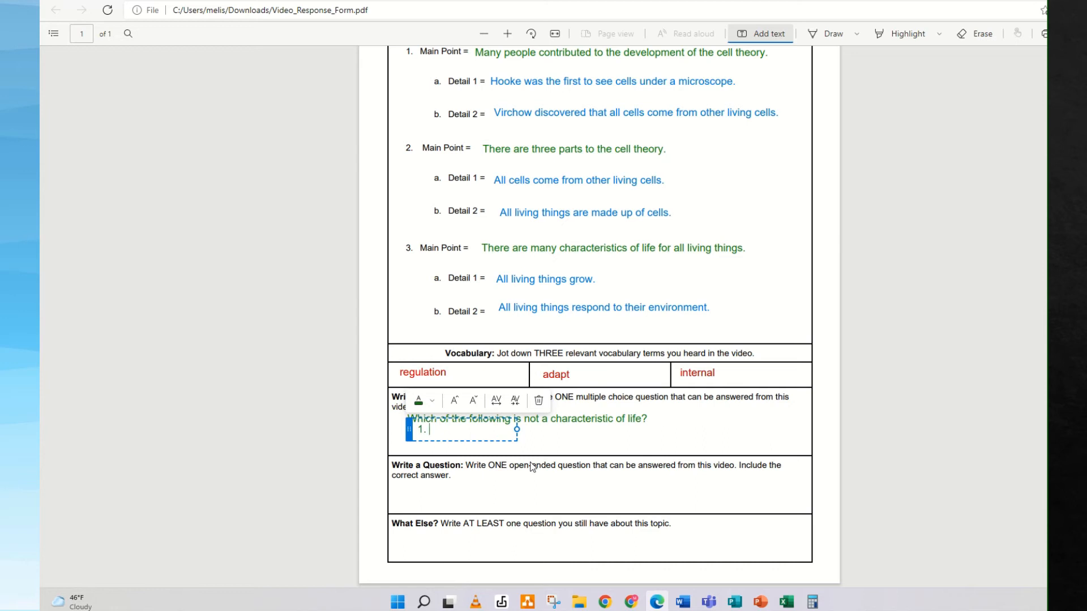
text(living things grow)
click(420, 445)
click(420, 444)
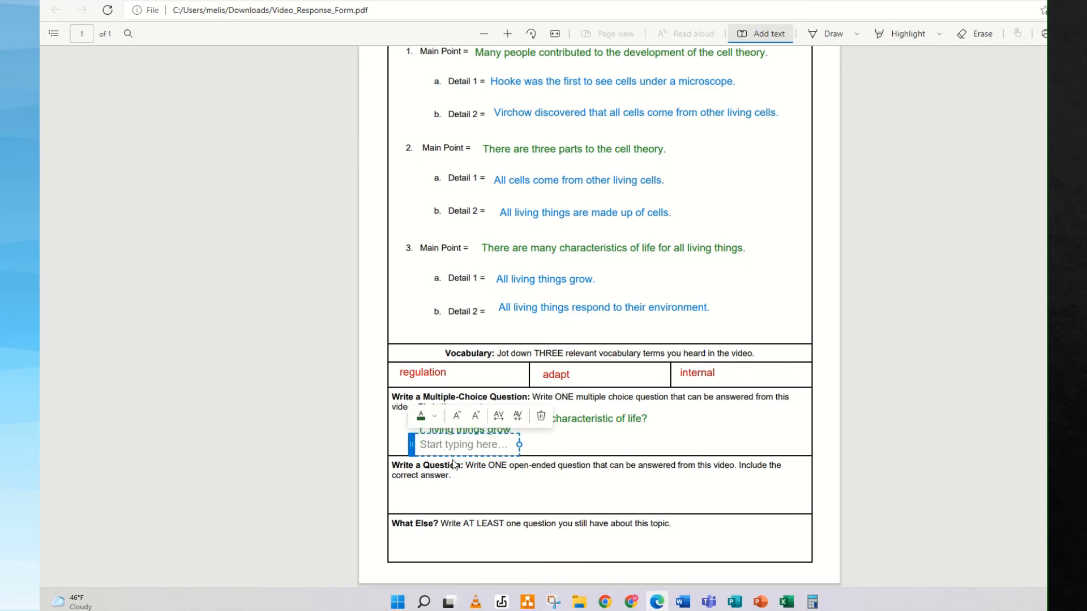
text(2. living things)
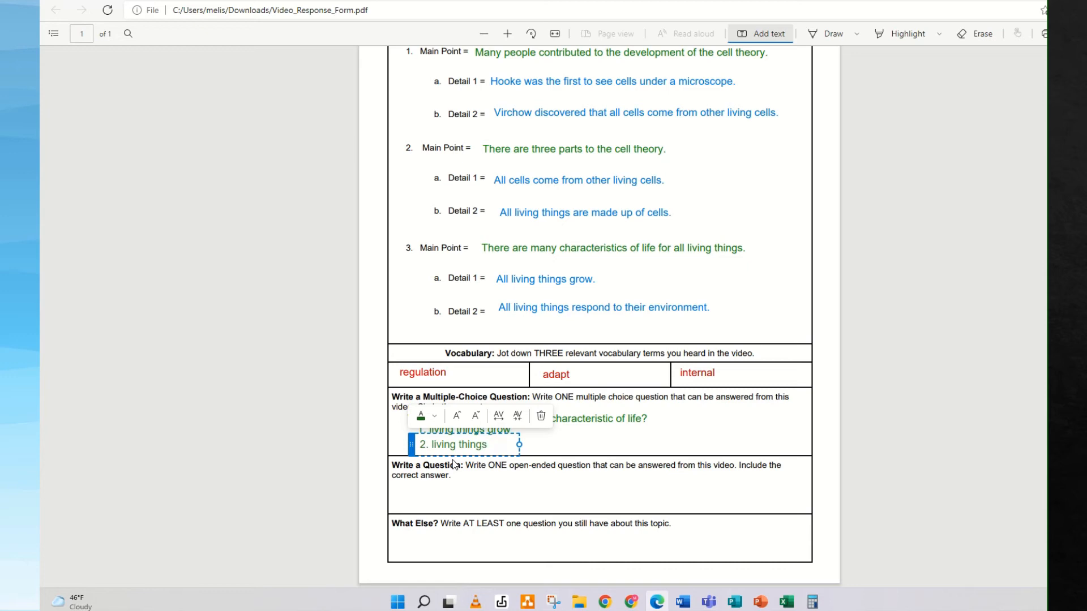
text(never change)
click(638, 428)
Step: Add the green answer choice "3. living things contain cells" to the right of the first two and align it with choice 1
click(638, 427)
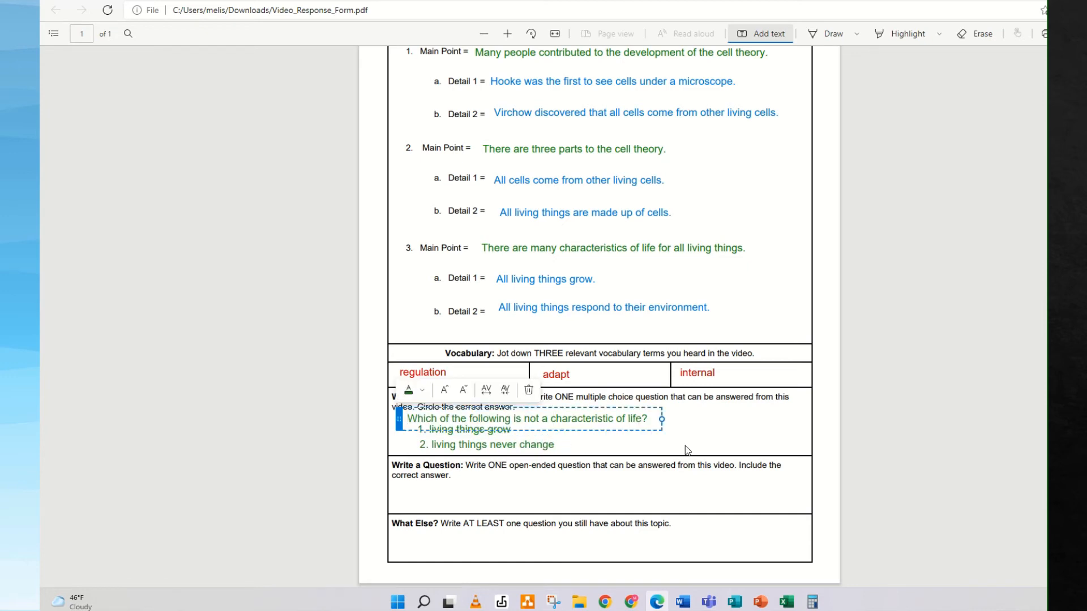
click(685, 433)
click(645, 432)
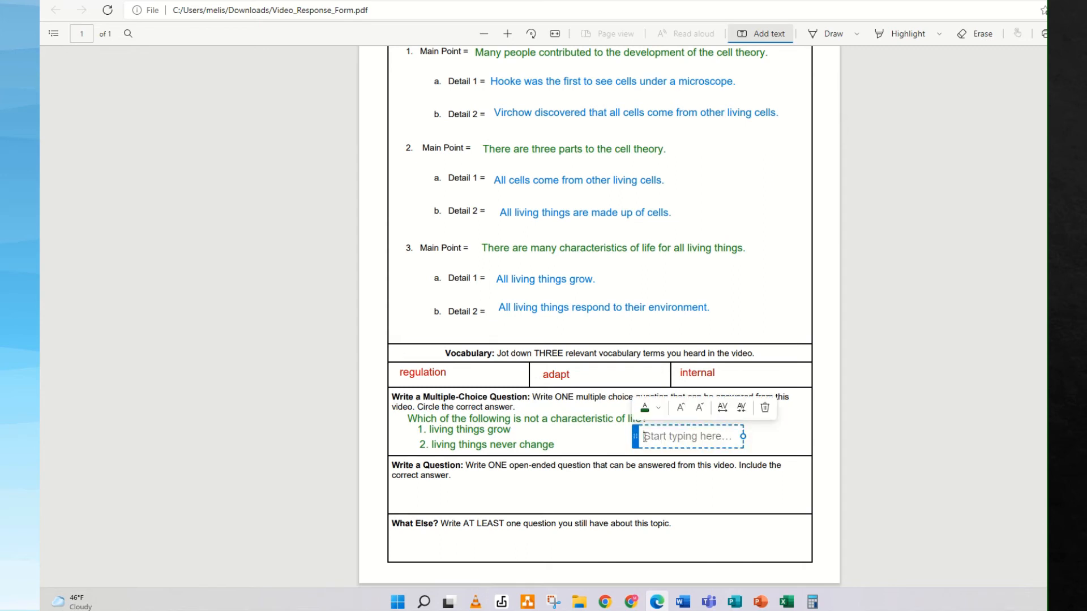
text(3. living things contain cells)
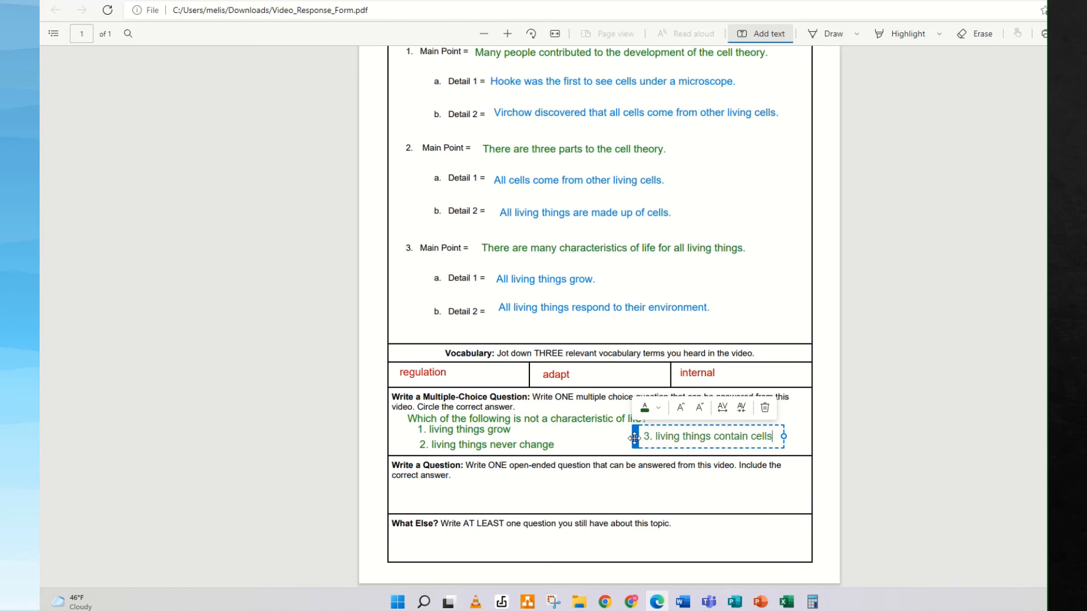
drag(634, 438, 631, 432)
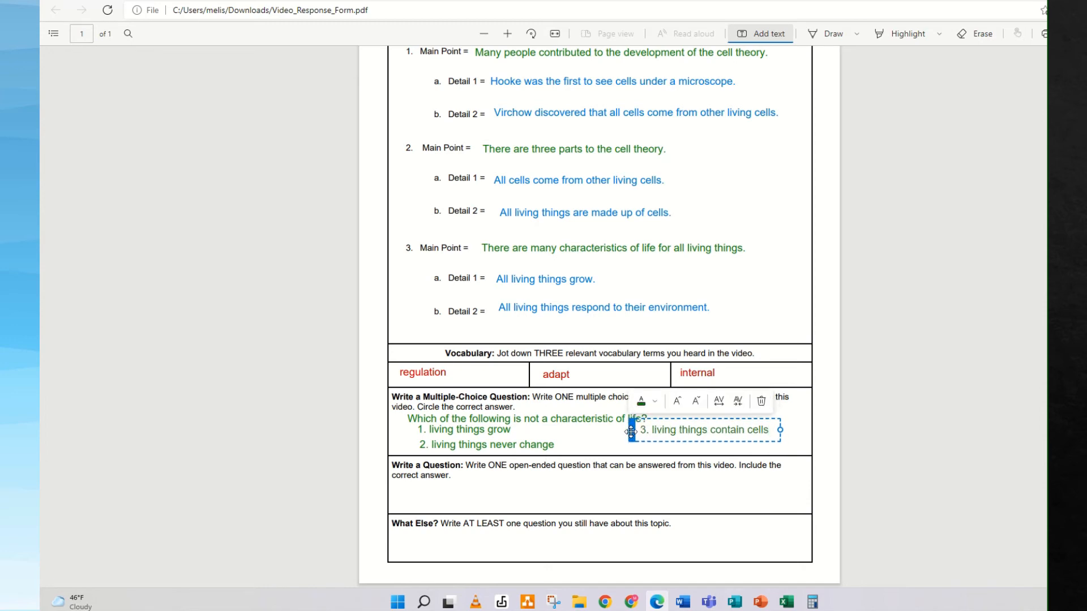
Step: Add the green answer choice "4. living things respond" below choice 3 and draw a blue circle around choice 2 as the correct answer
click(627, 460)
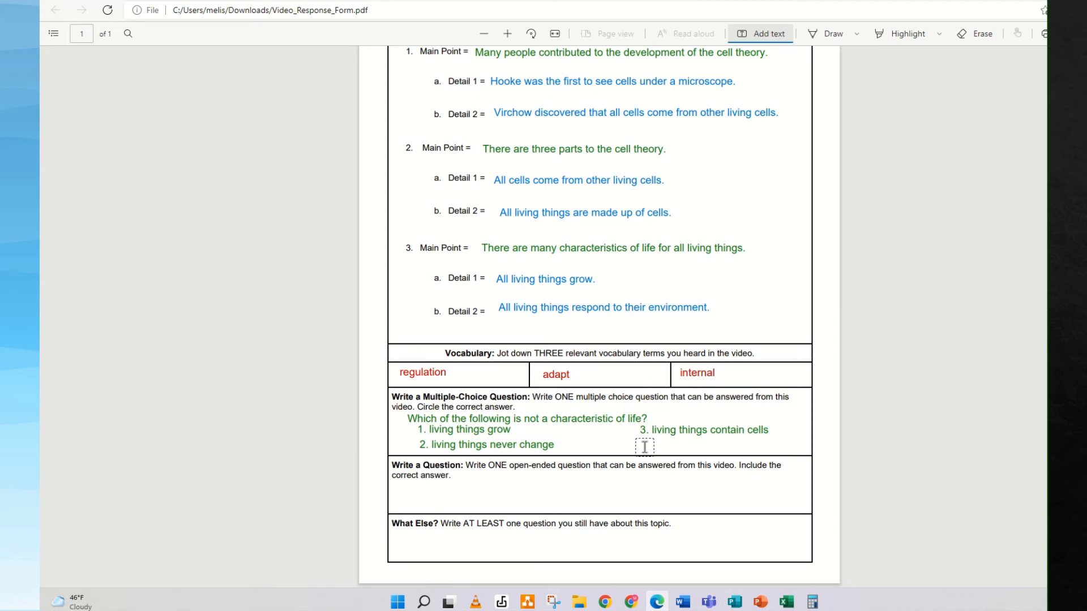
click(646, 448)
text(4. living thin)
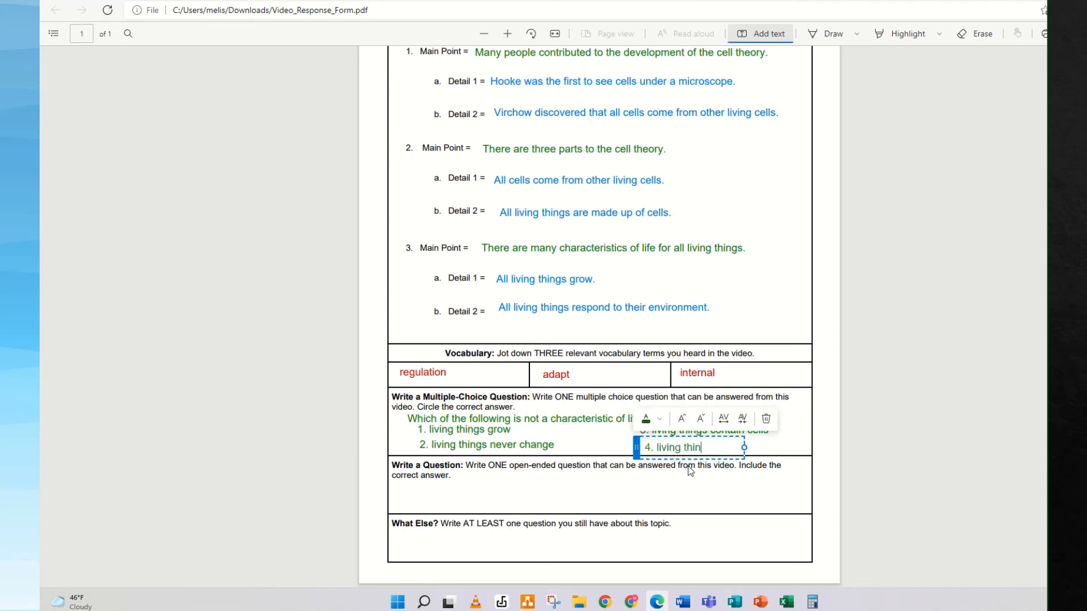
text(gs respond)
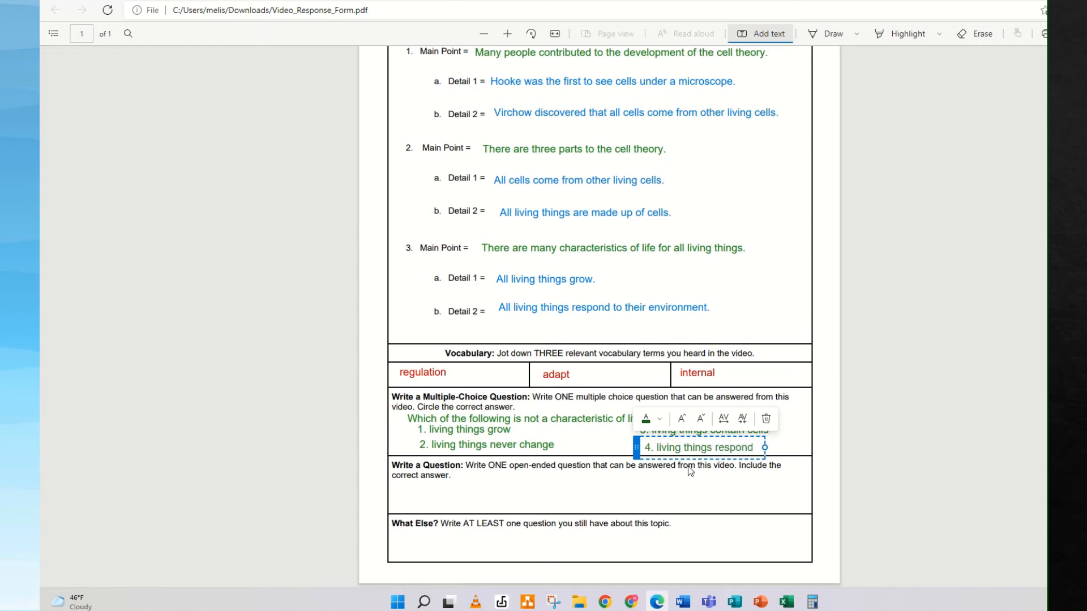
click(785, 438)
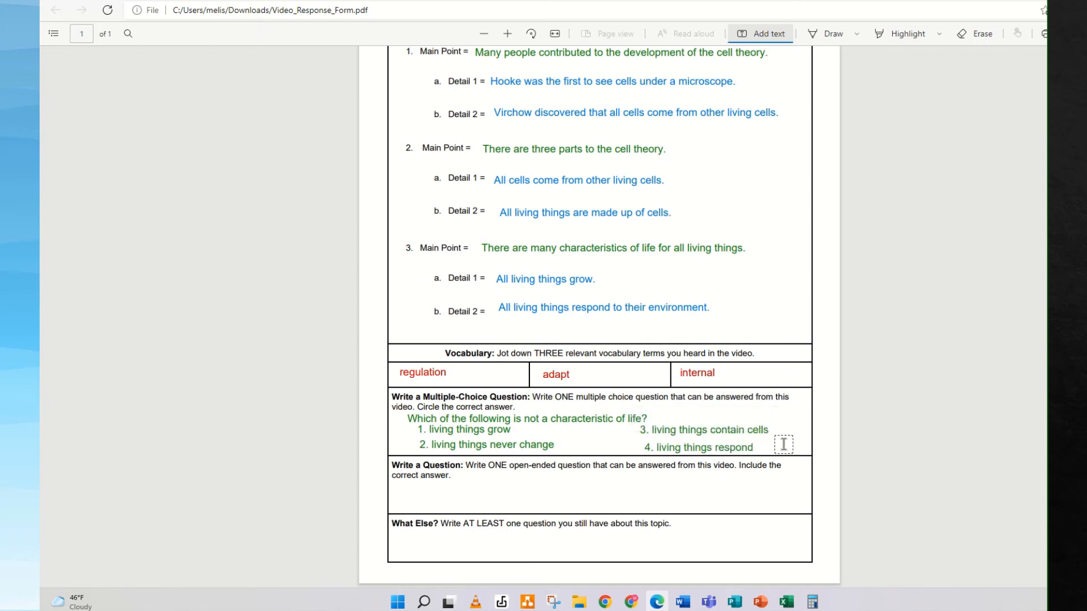
click(829, 35)
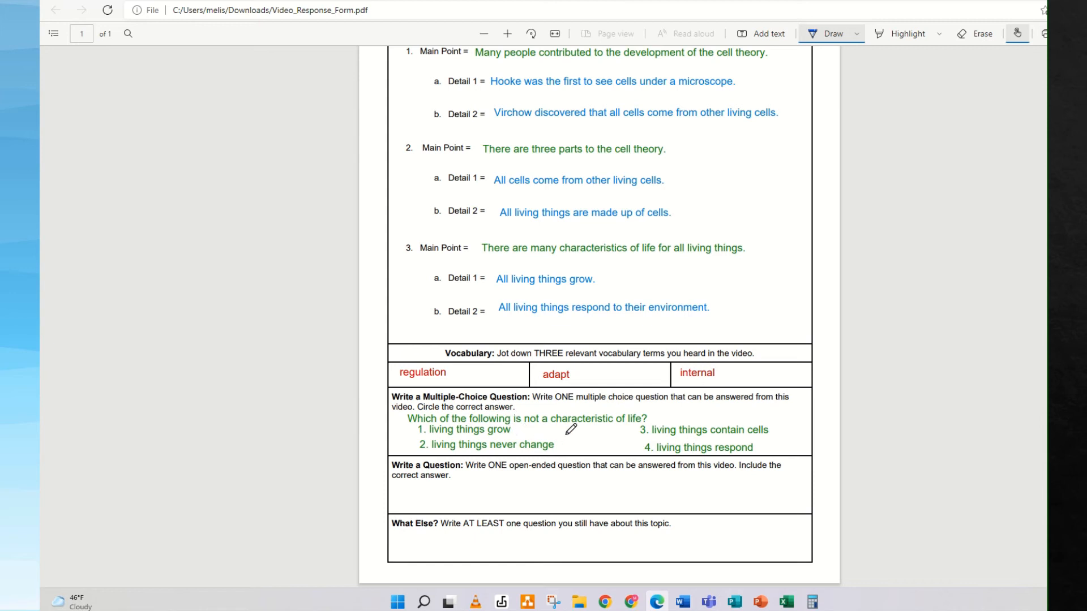
mouse_move(564, 435)
mouse_down()
mouse_move(412, 436)
mouse_move(411, 448)
mouse_move(561, 450)
mouse_move(565, 435)
mouse_up()
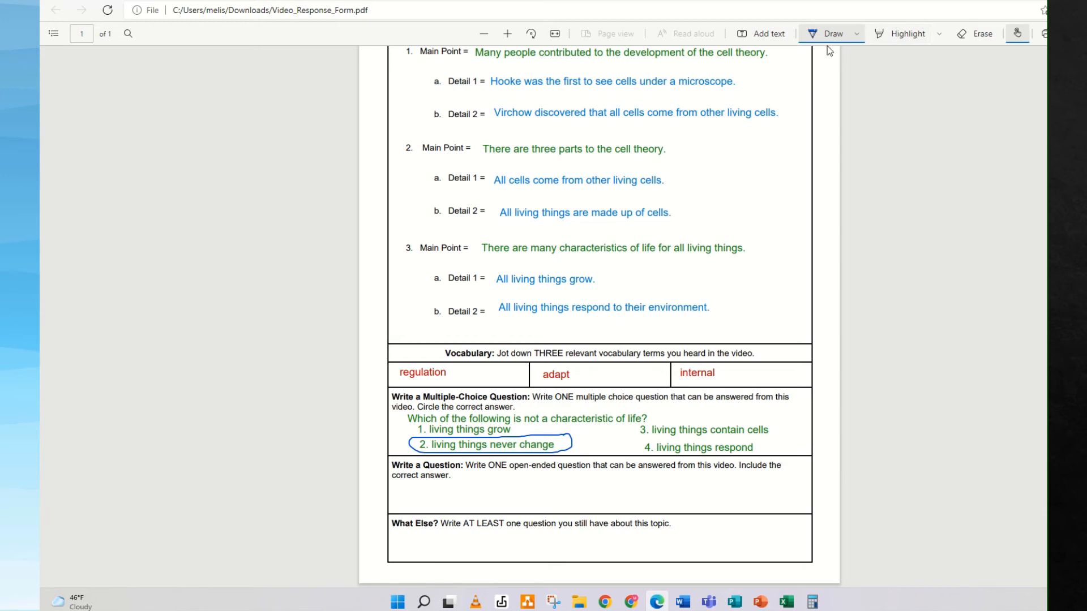
Step: Write the green question "Name one scientist who helped to contribute to the cell theory. Explain how they contributed." in the Write a Question section
click(765, 36)
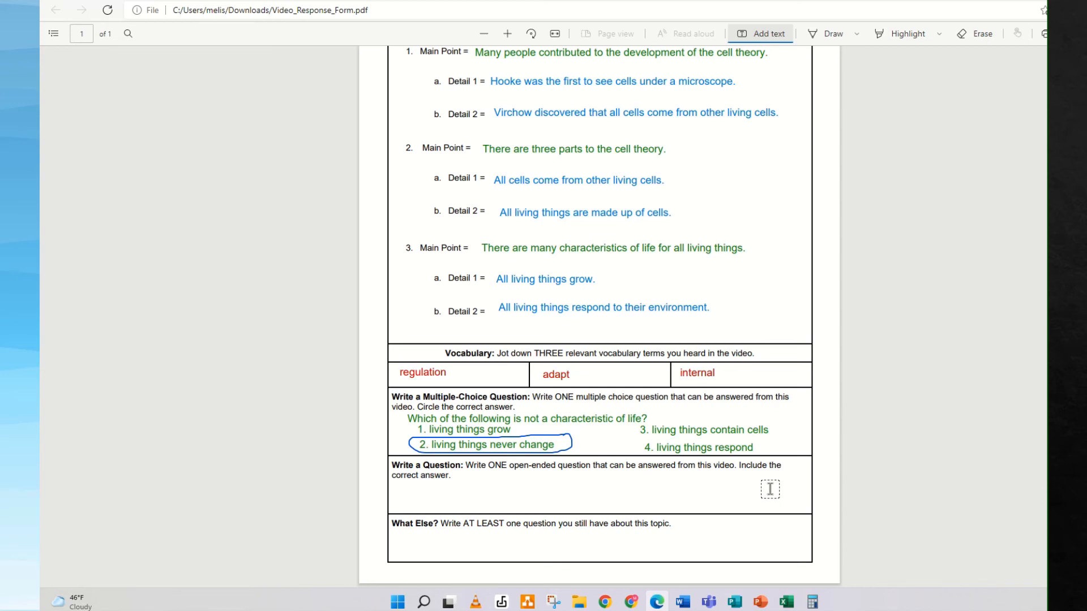
click(459, 480)
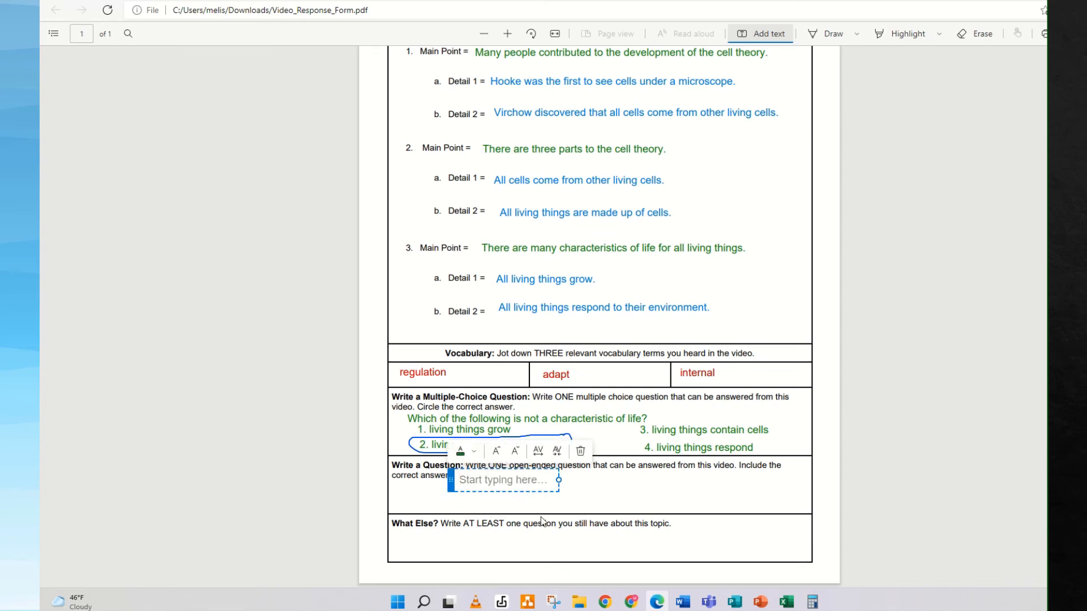
text(Name one scientist)
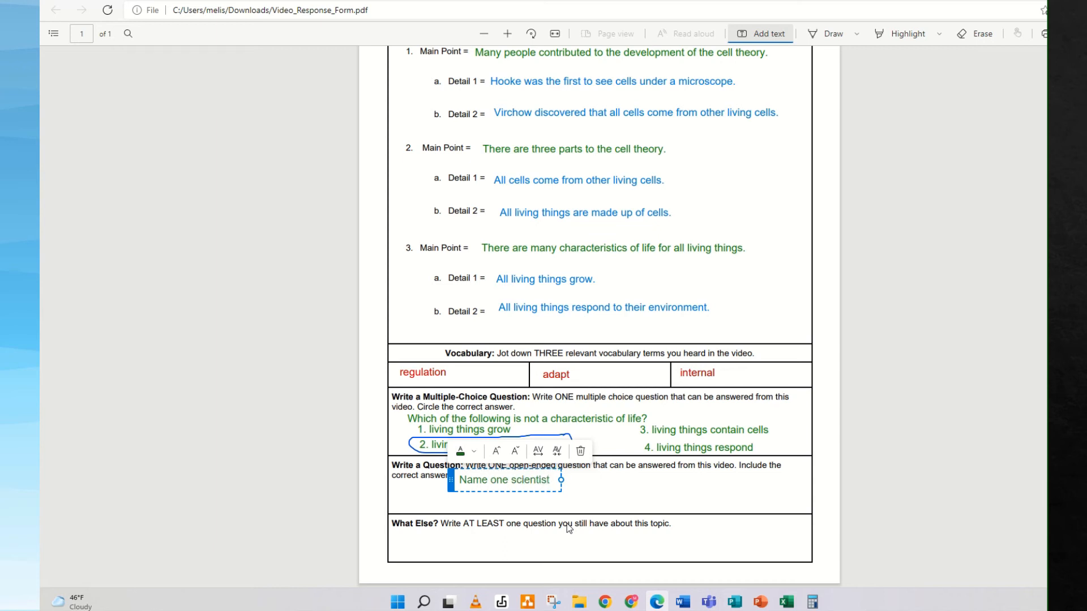
text( who helped )
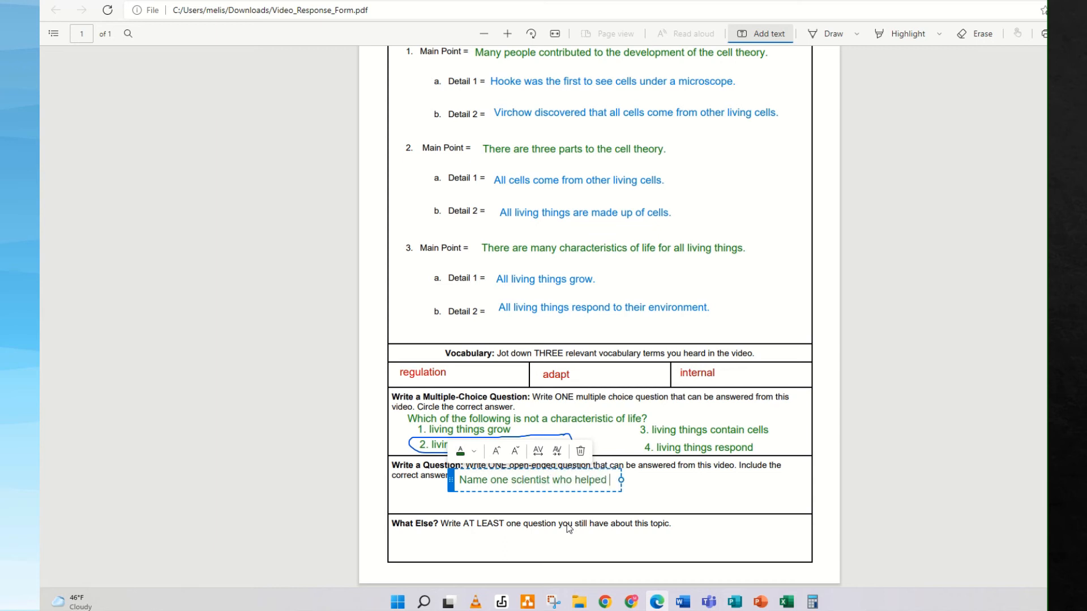
text(to contribu)
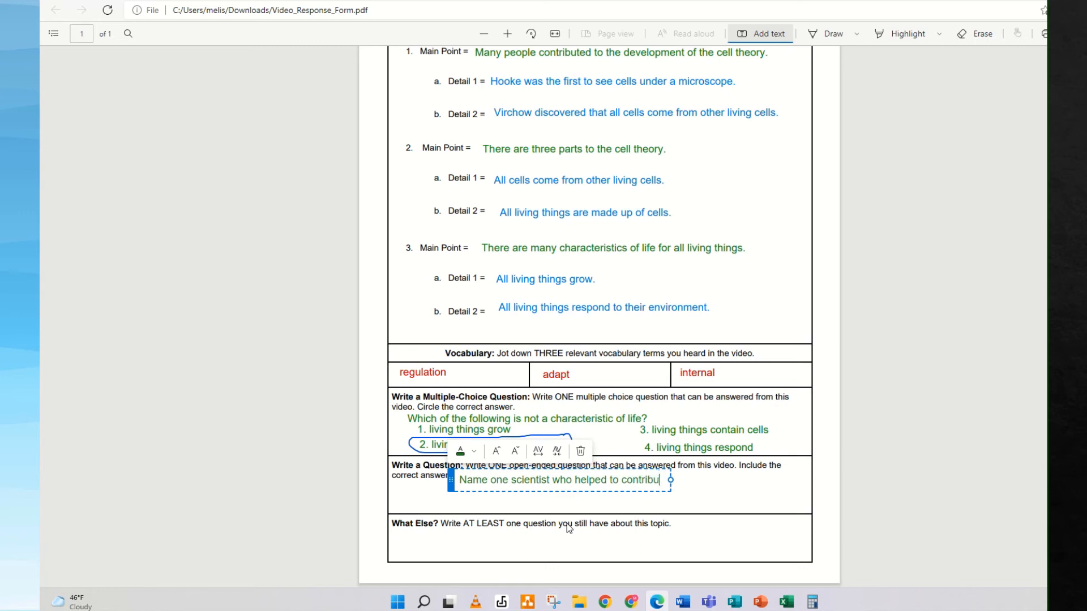
text(te to the cell theory)
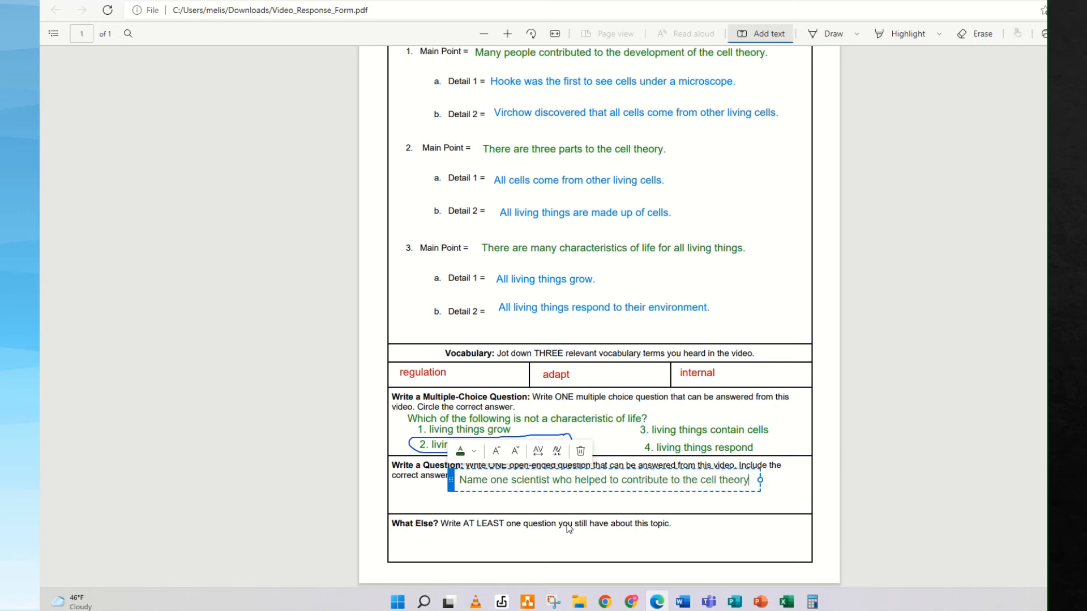
text(. Explain how)
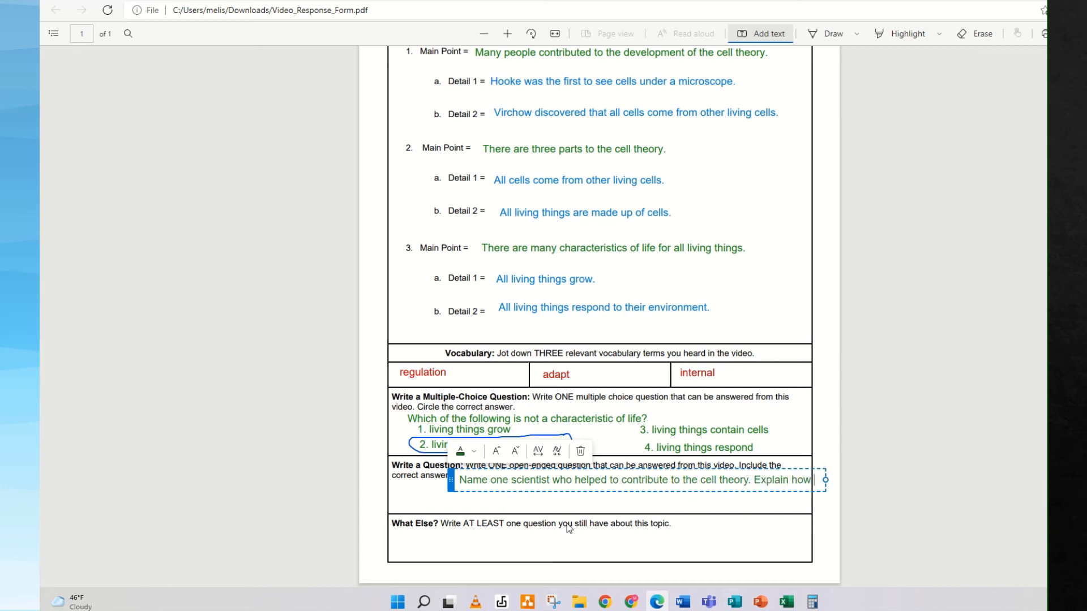
text( they con)
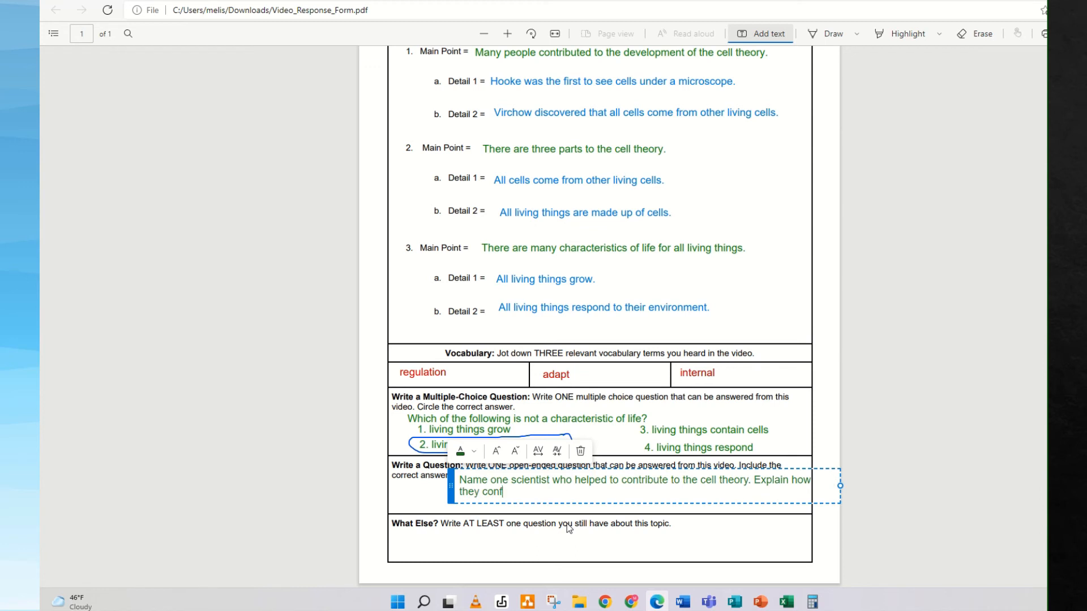
text(r)
key(BackSpace)
text(tributed.)
Step: Move the open-ended question to the left border of its section and resize its text box to wrap within the form's right border
drag(452, 486, 387, 491)
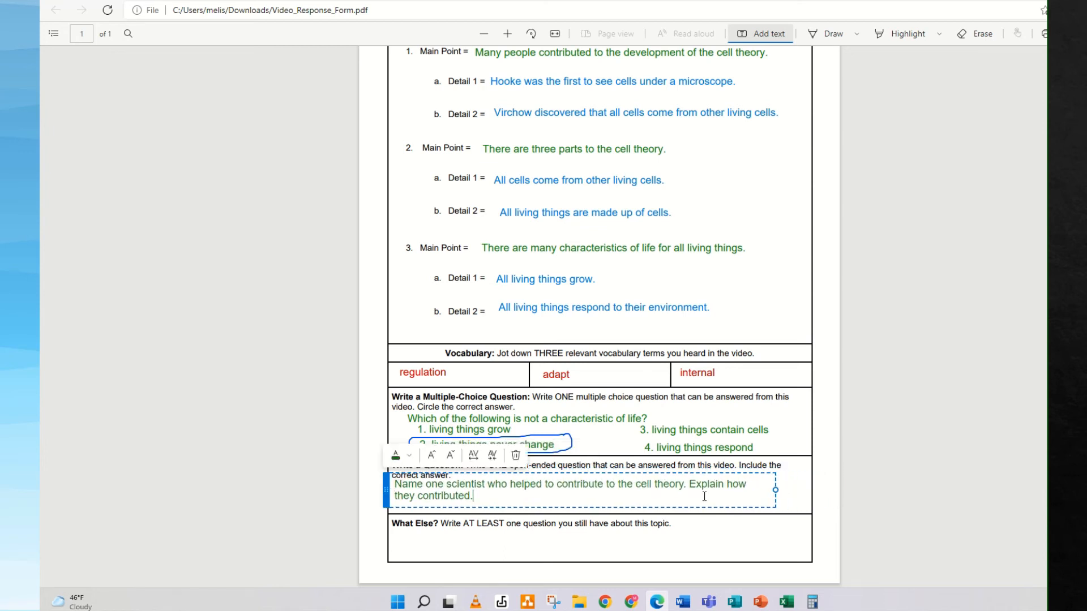
drag(776, 490, 847, 490)
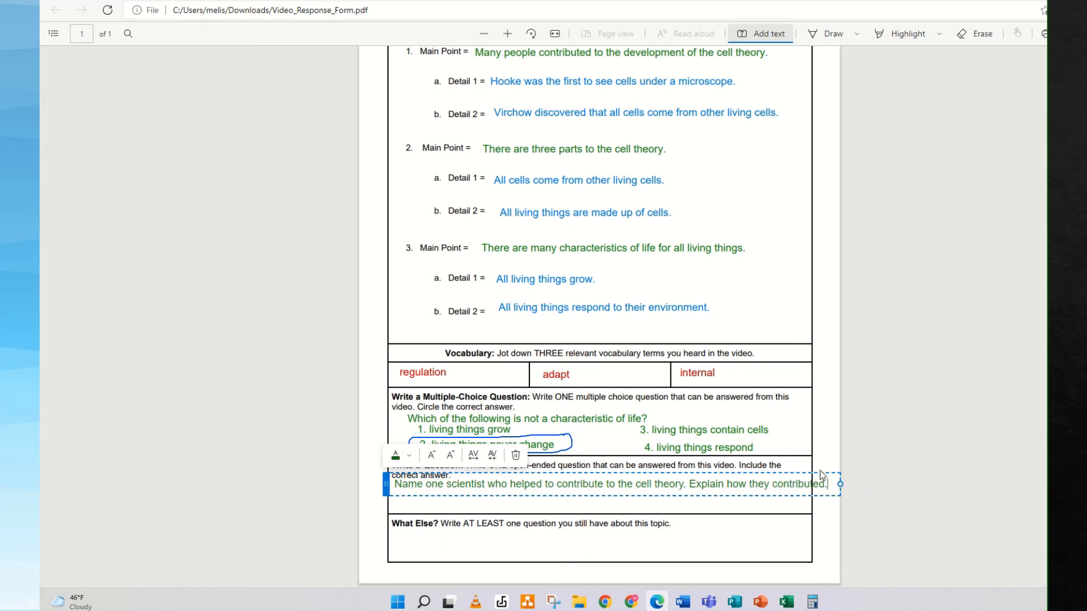
drag(839, 485, 805, 487)
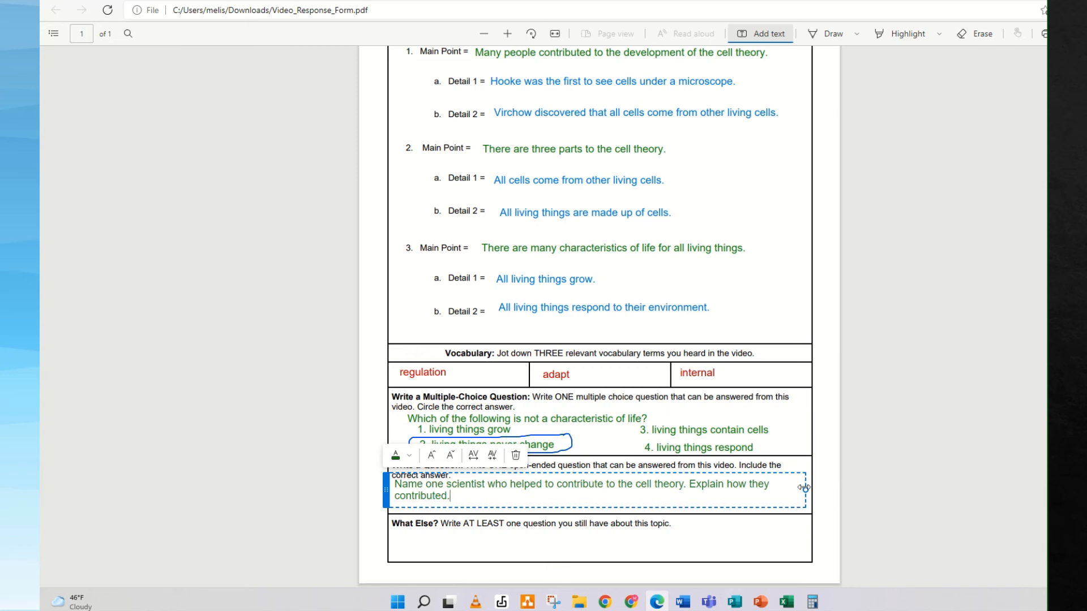
click(816, 528)
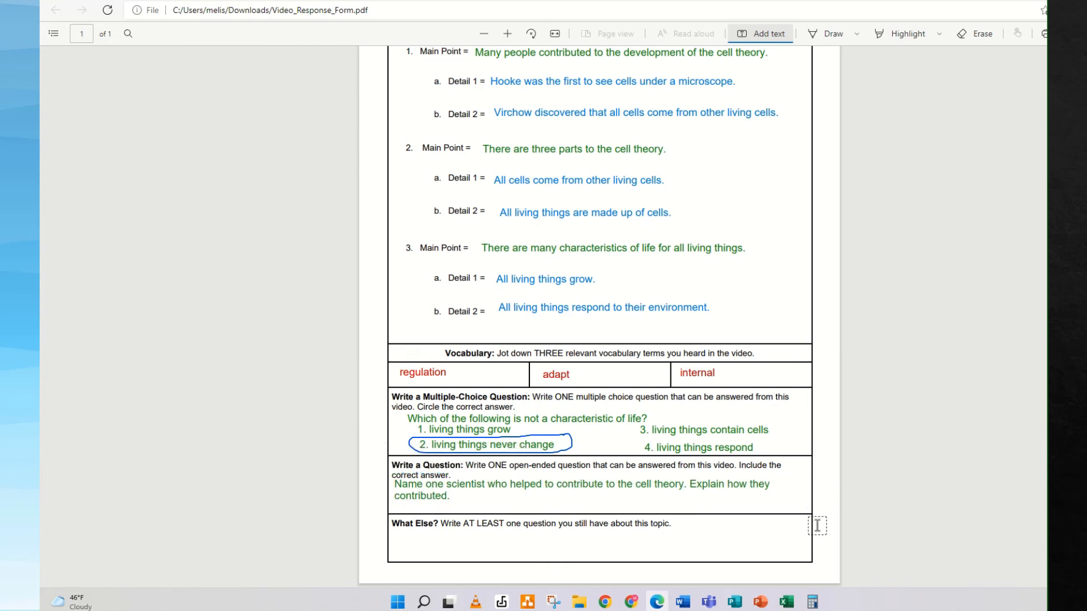
Step: Add the red answer "Schleiden determined that all plants are made of cells." under the open-ended question and shift it up to fit inside the section
click(469, 507)
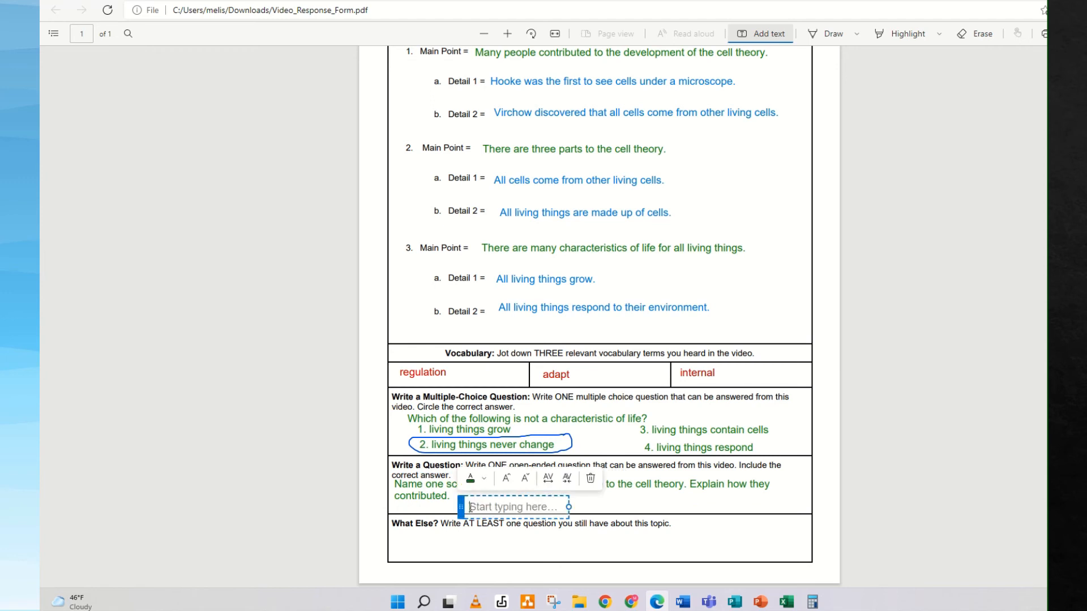
click(484, 479)
click(475, 381)
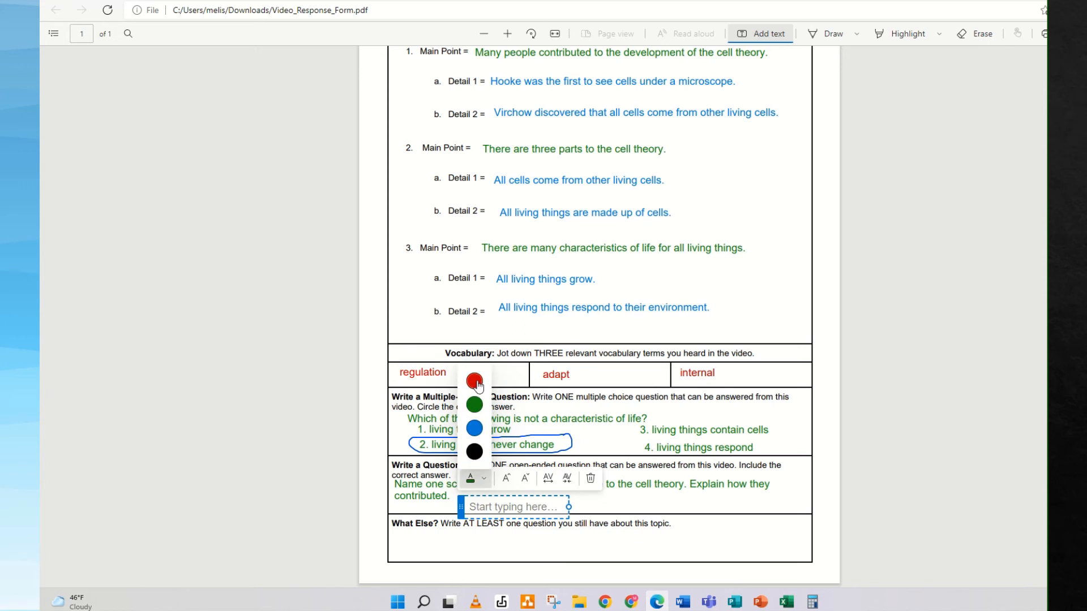
click(477, 507)
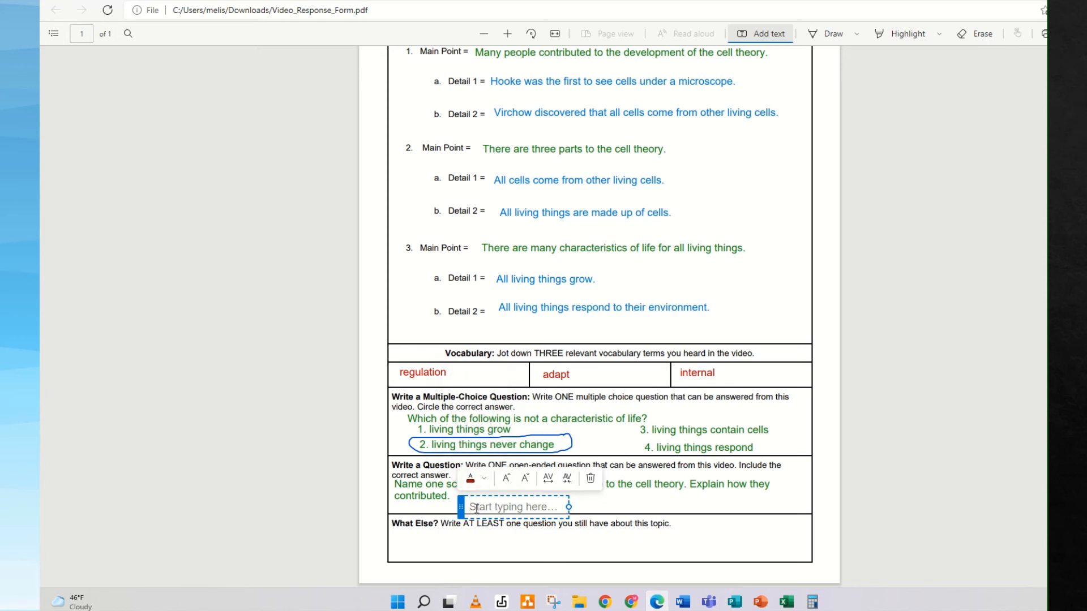
text(Schle)
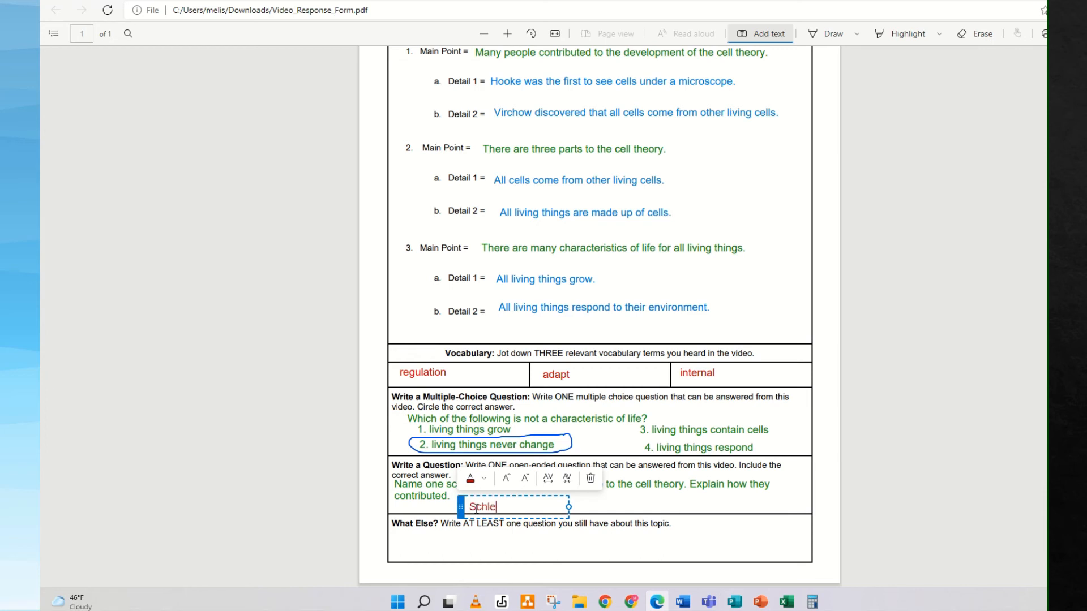
text(iden determined that al)
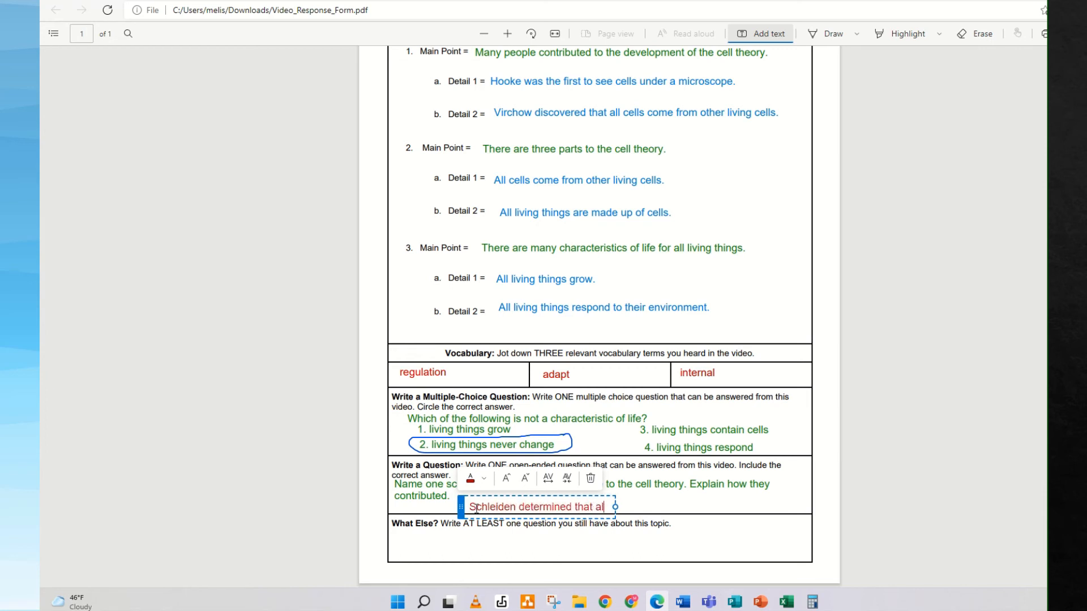
text(l plants are made )
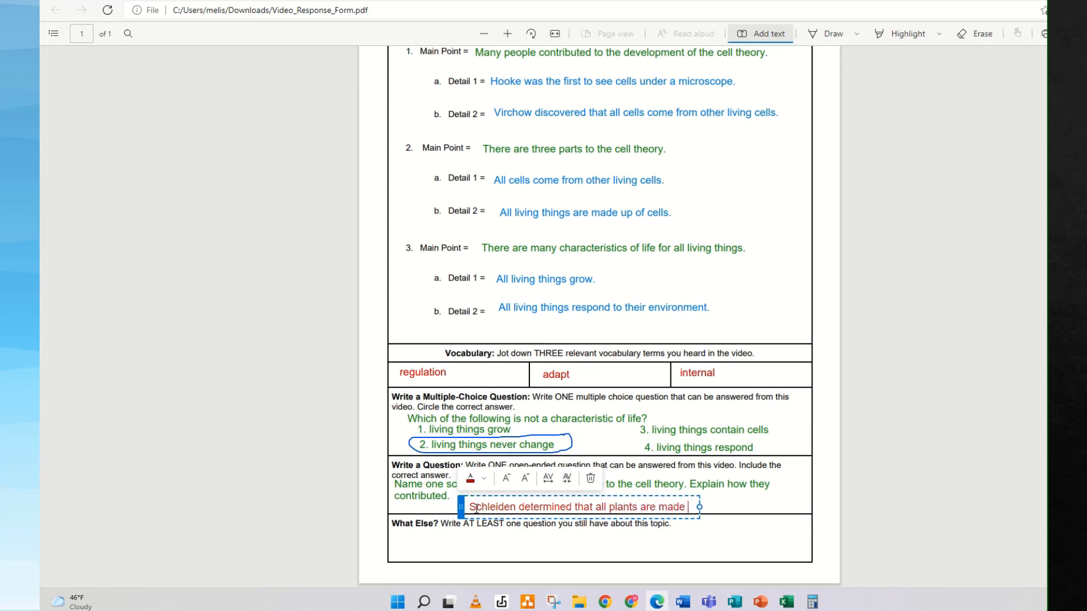
text(of cells.)
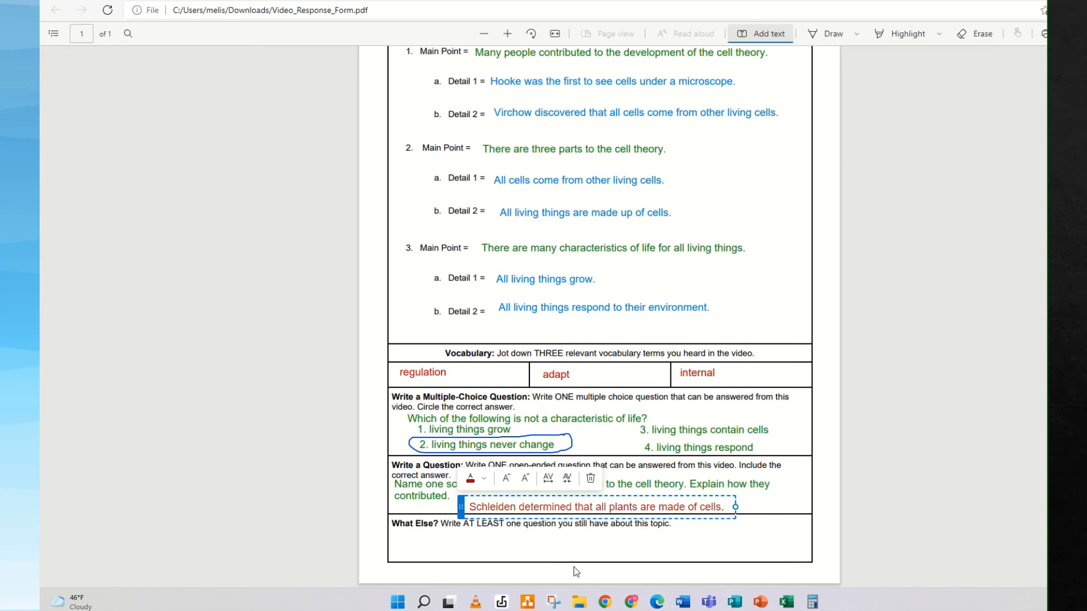
drag(461, 505, 471, 496)
click(707, 554)
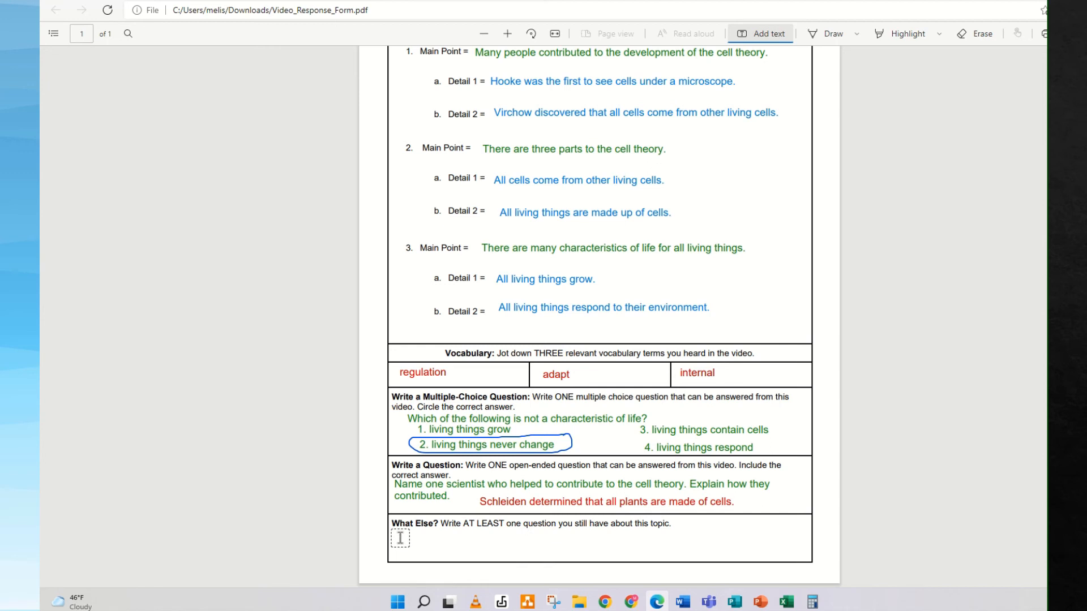
Step: Start a red question in the What Else? section with "Were there any scientists of color or women scientists"
click(399, 538)
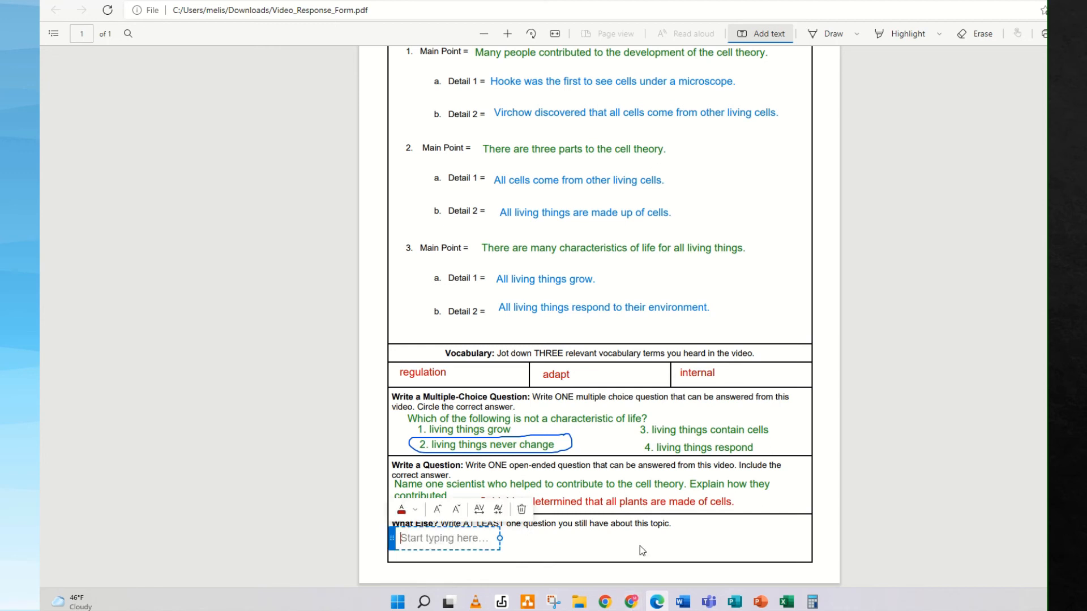
text(Were there any scientist)
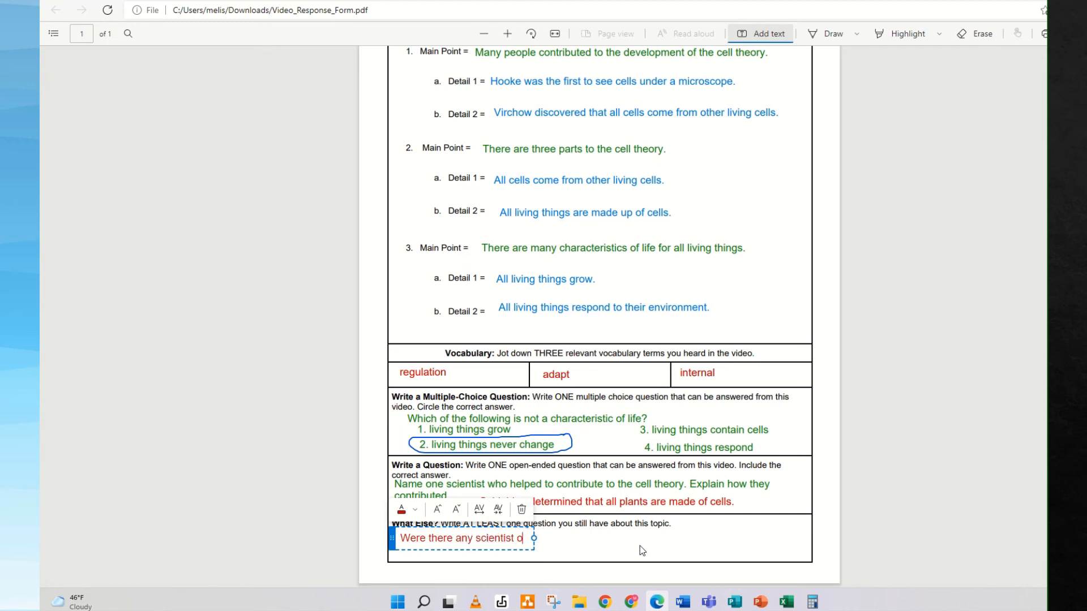
text(s of color or)
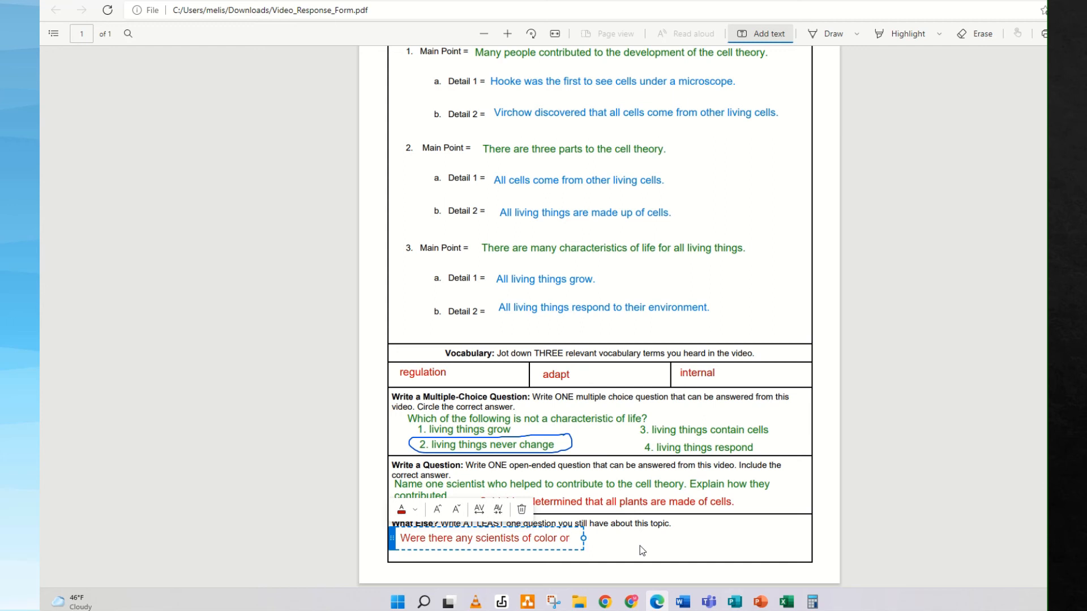
text( women scit)
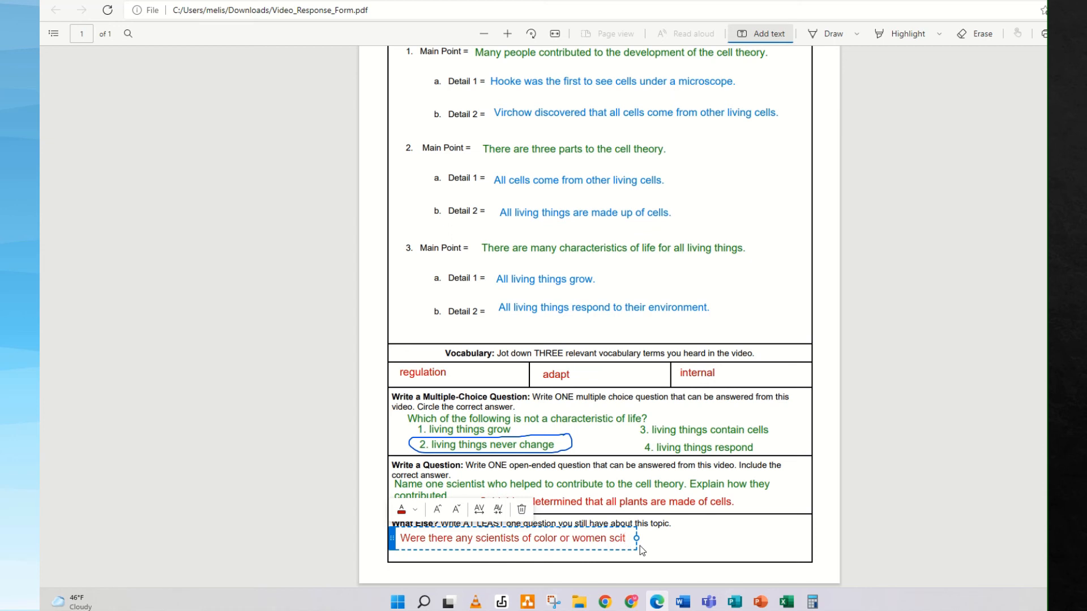
key(BackSpace)
text(entists)
Step: Insert "/ nonbinary" after "women" in the What Else? question
key(ctrl+Left)
key(Left)
text(/ nonbin)
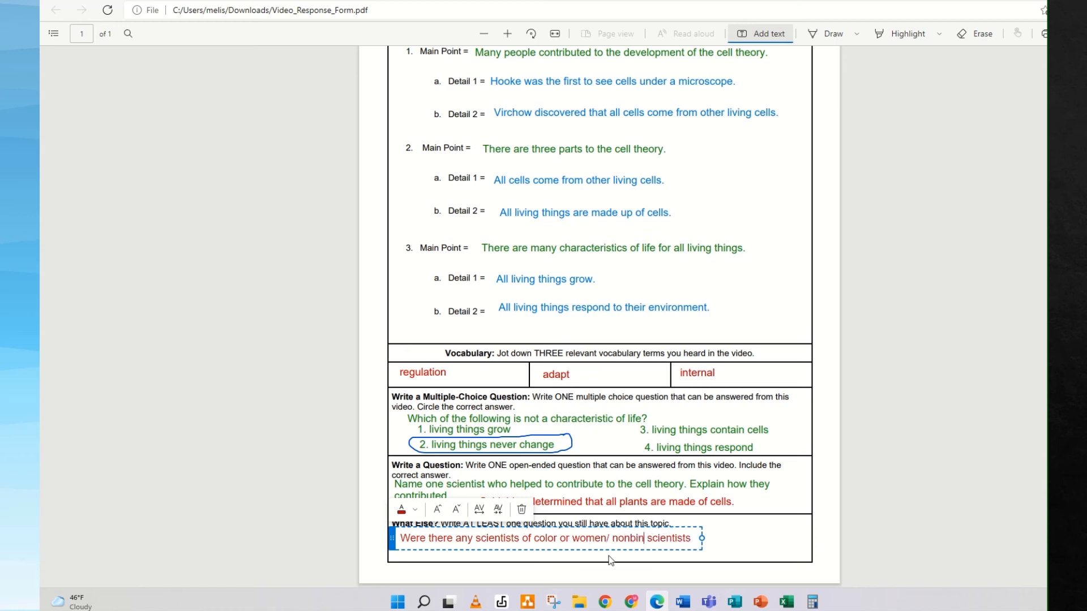
text(ary)
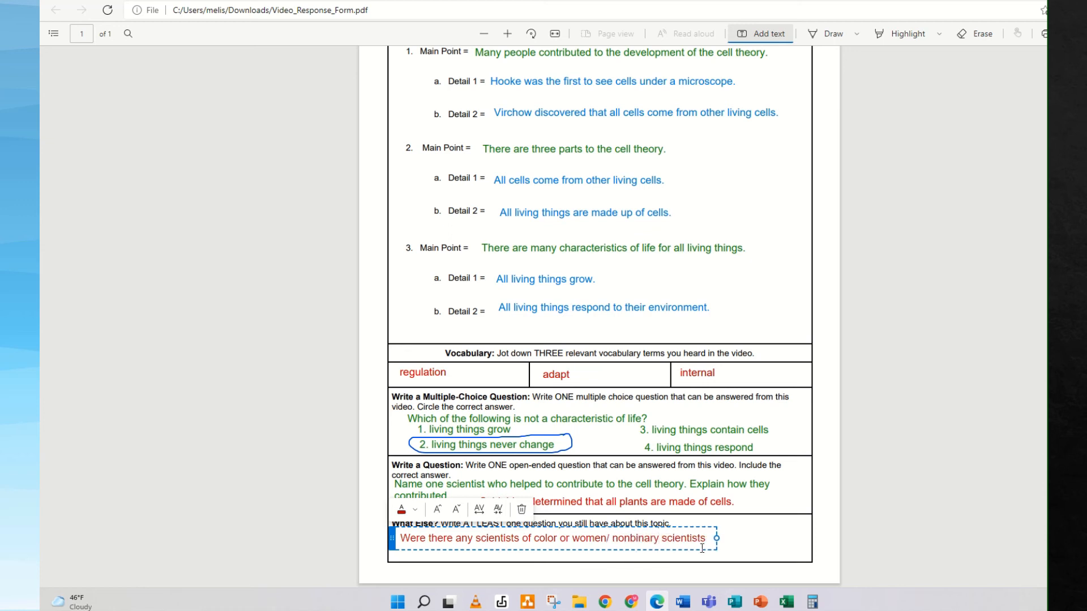
Step: Finish the What Else? question with "who helped to contribute to the cell theory?" and narrow its text box to the form's right border
key(BackSpace)
text(who helped to c)
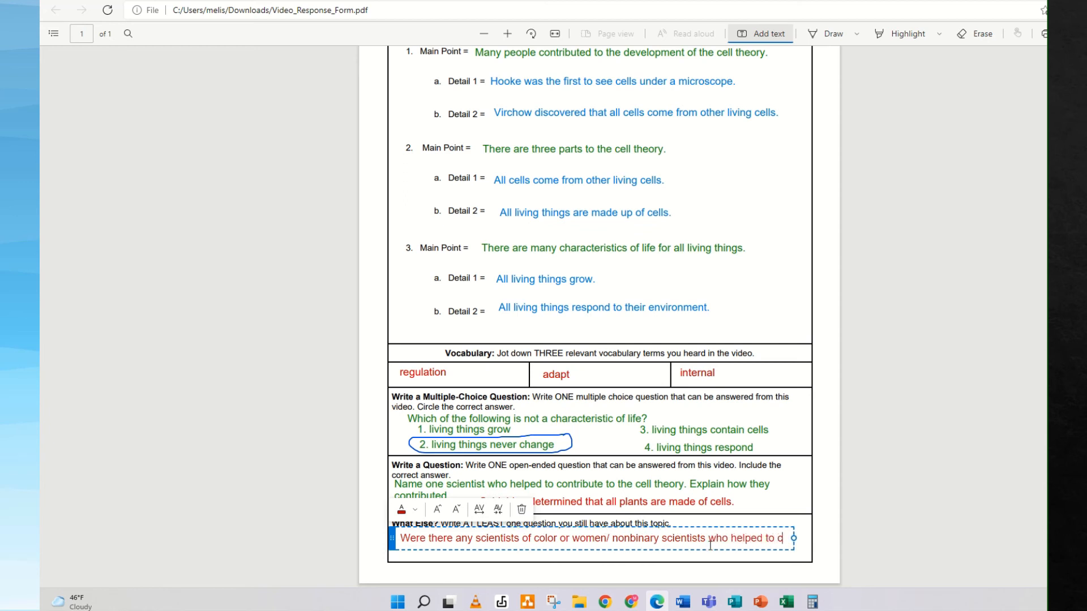
text(ontribu)
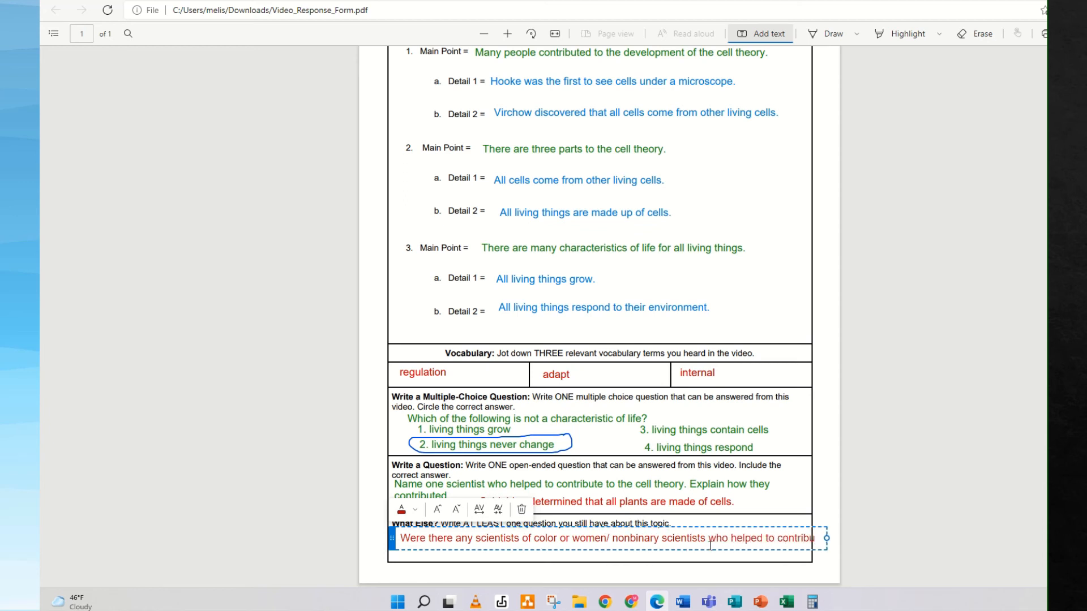
text(te to the )
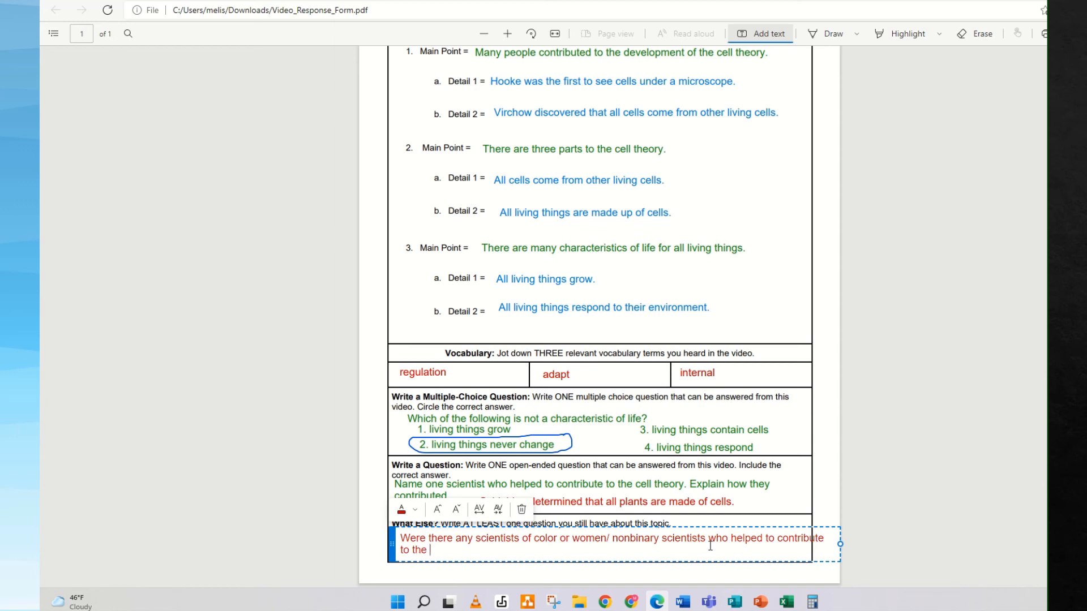
text(cell theory?)
drag(840, 544, 812, 544)
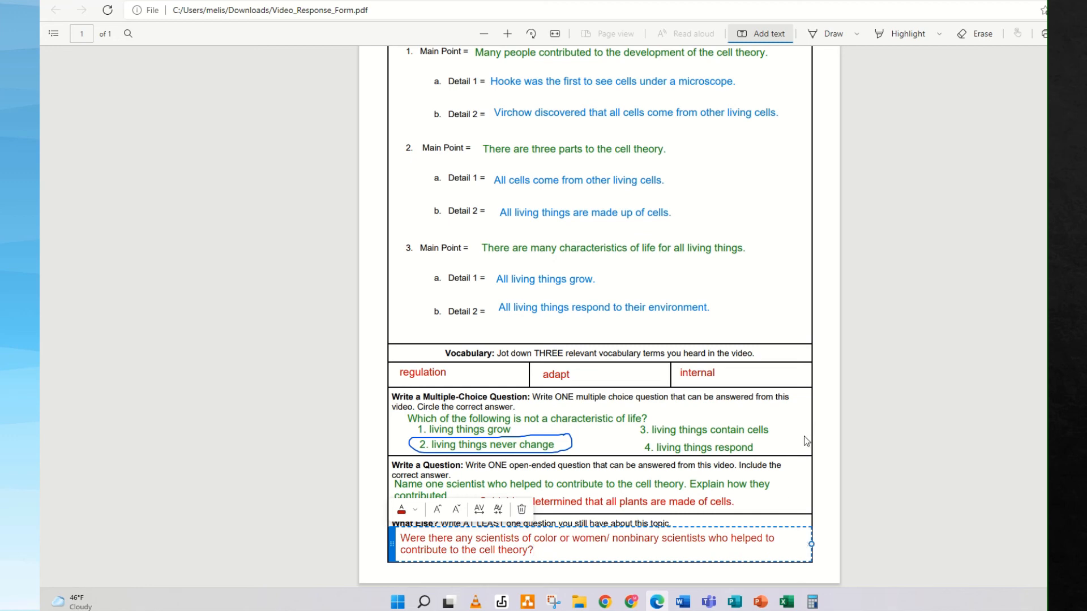
click(833, 496)
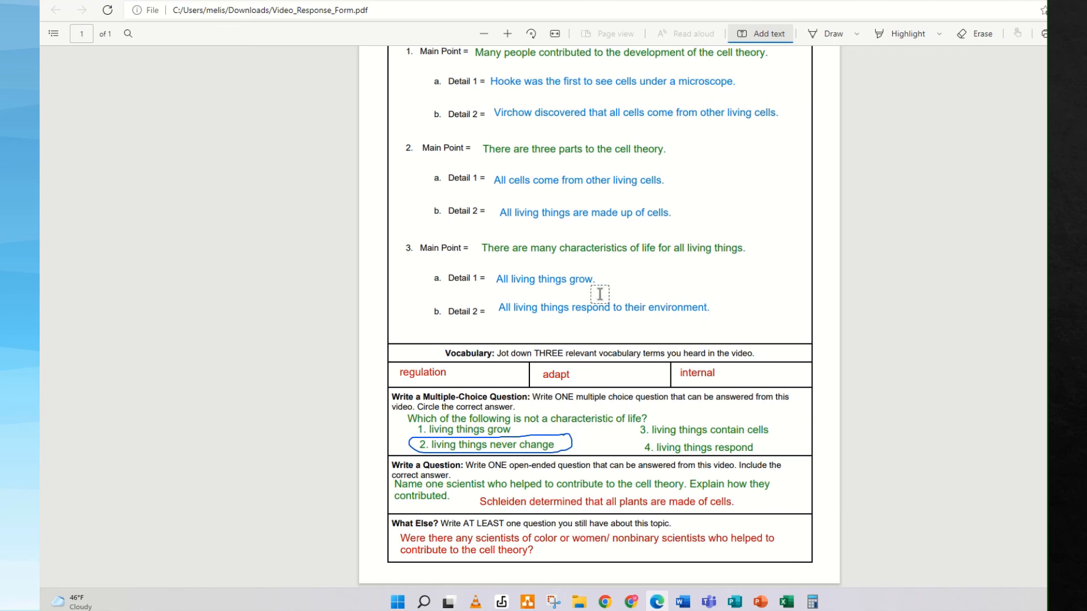
Step: Leave text-adding mode and review the completed form from the name line down to the What Else? section
scroll(629, 325, up, 2)
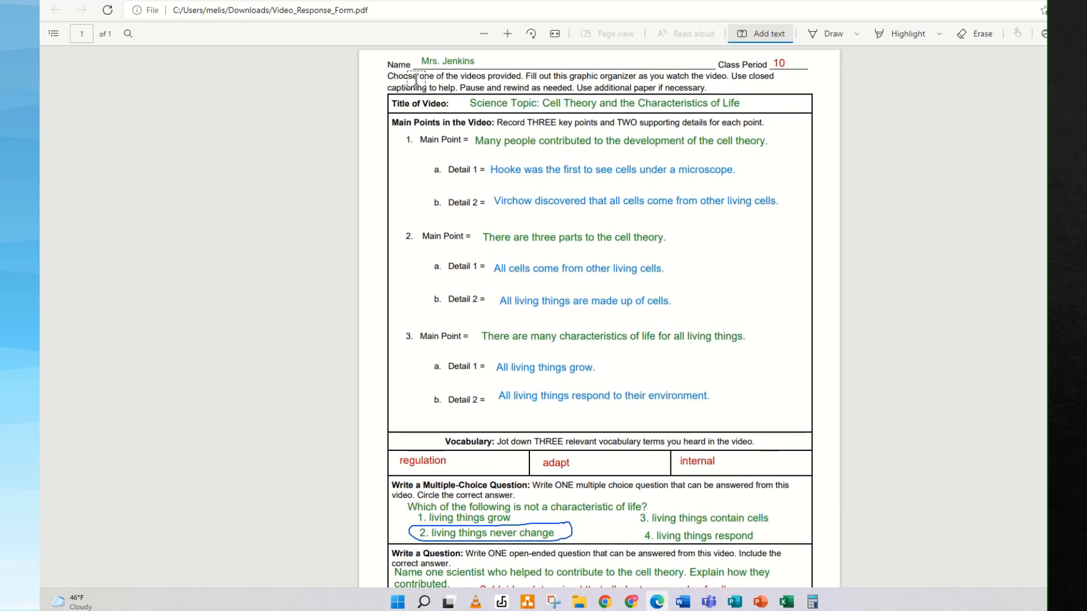
click(768, 43)
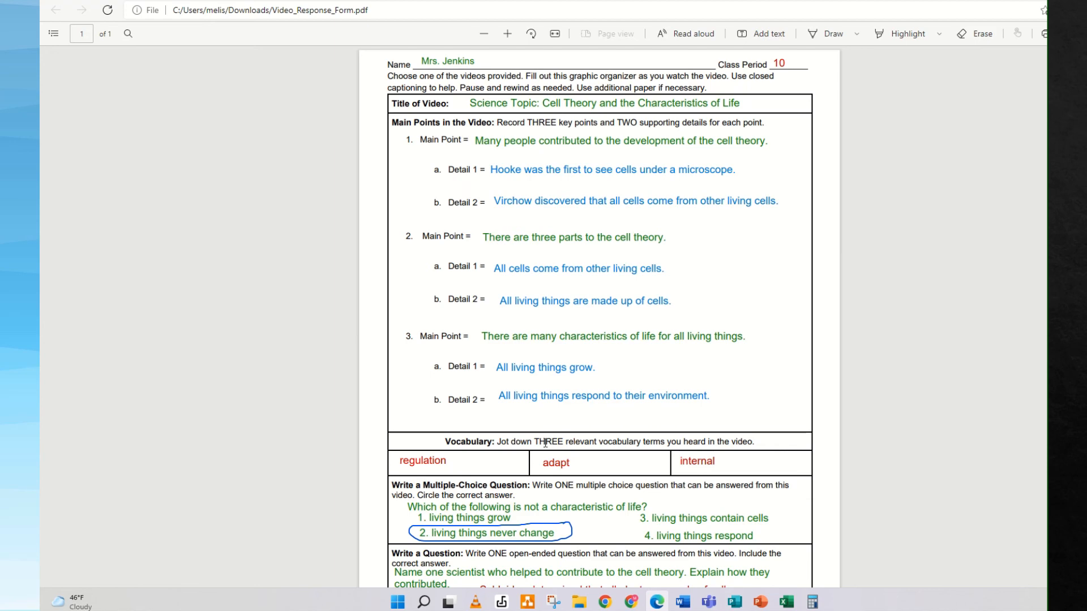
scroll(651, 326, down, 3)
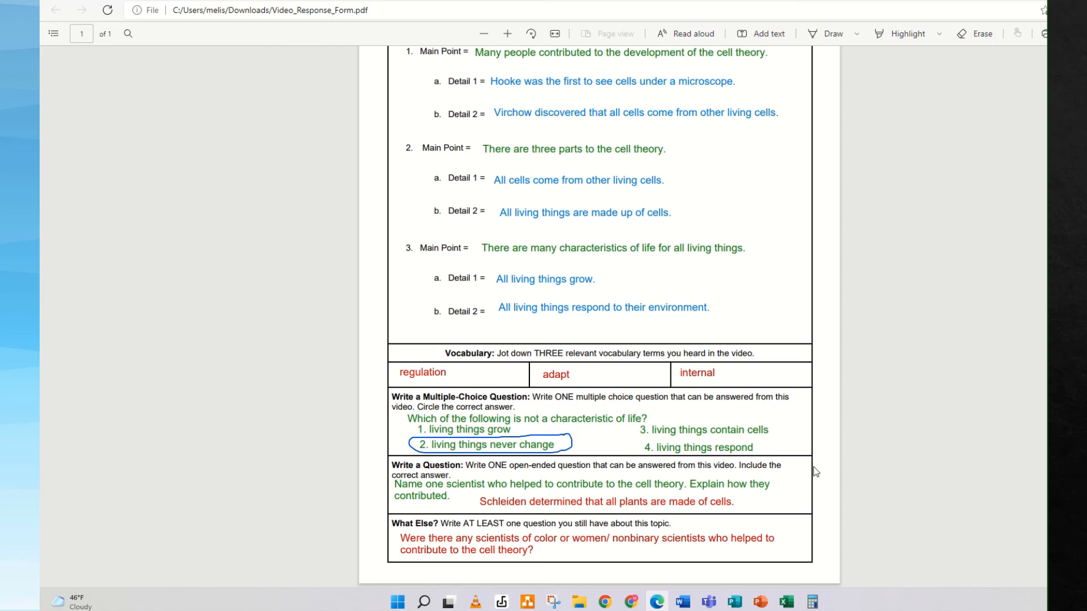
scroll(830, 470, up, 1)
scroll(830, 472, up, 1)
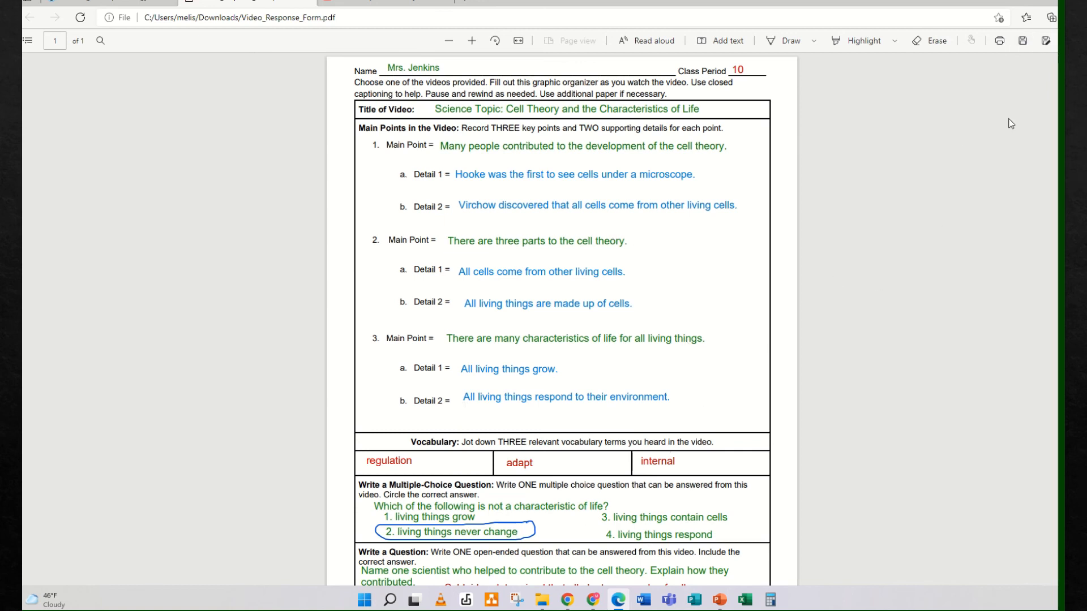
Step: Save a copy of the completed form in Downloads as "Cell Theory Response Form" with the Foxit PhantomPDF PDF Document type
click(1047, 43)
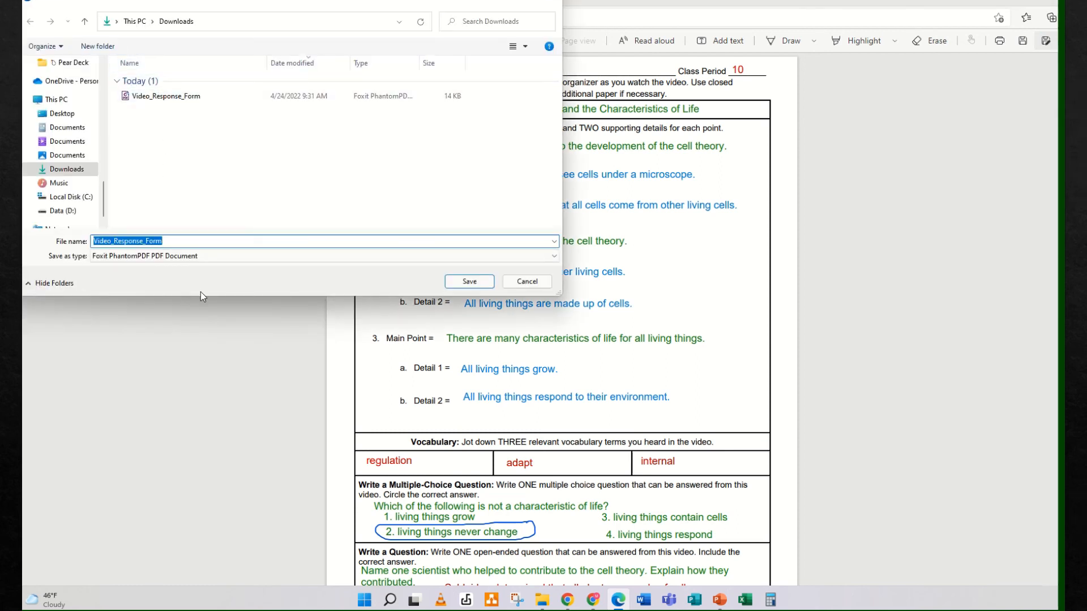
text(Cell Theor)
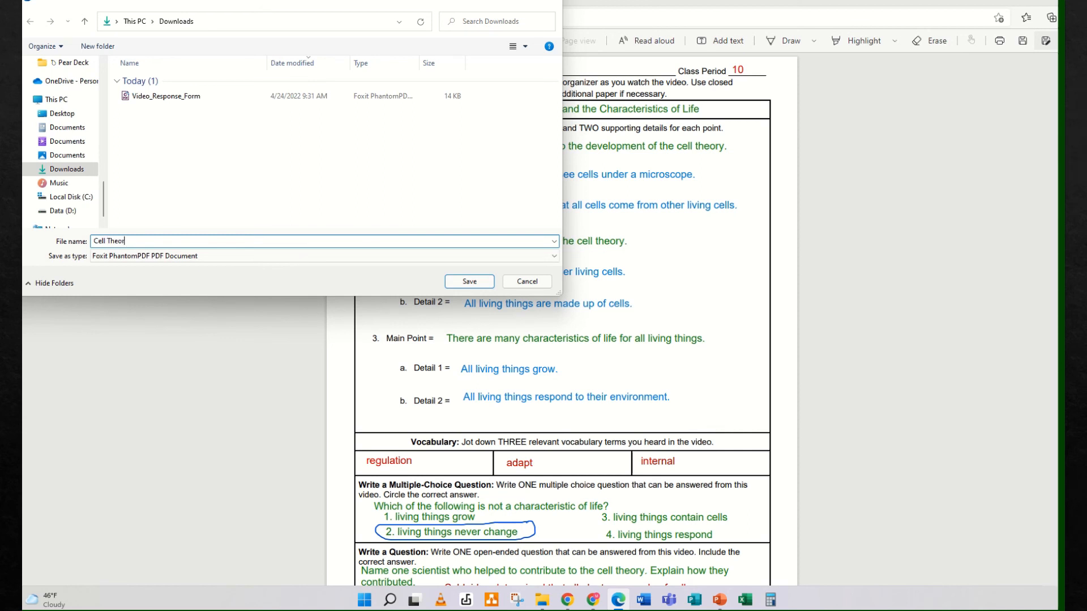
text(y Response F)
text(r)
text(rm)
click(215, 256)
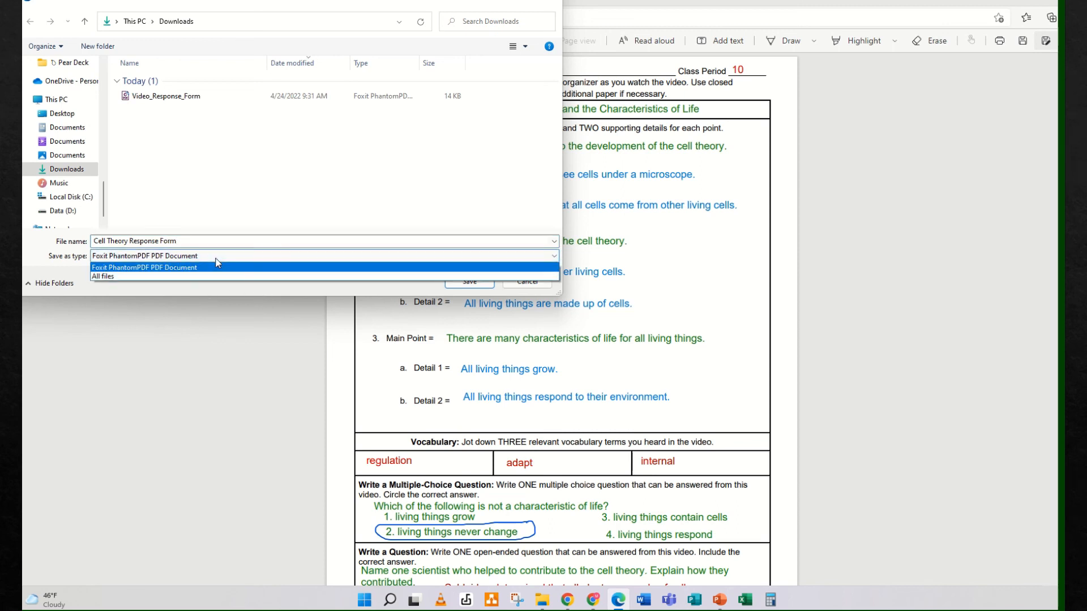
click(218, 266)
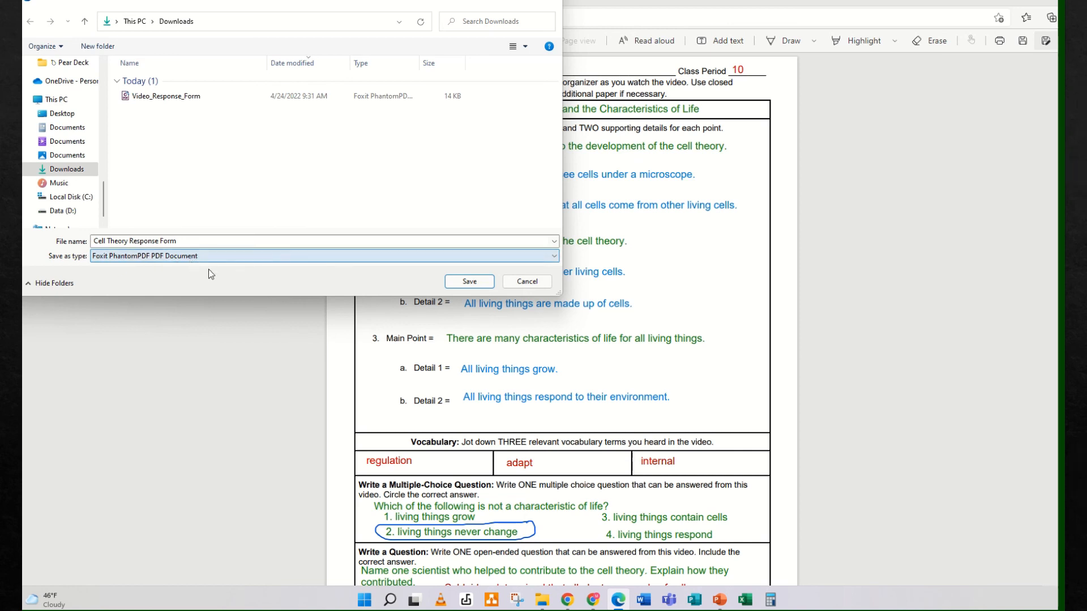
click(469, 282)
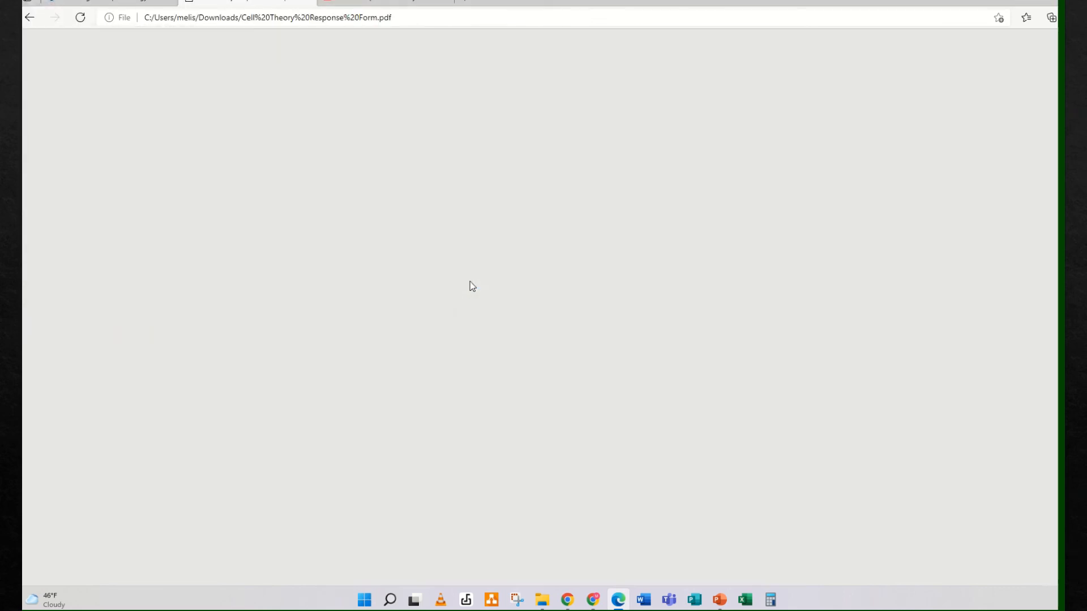